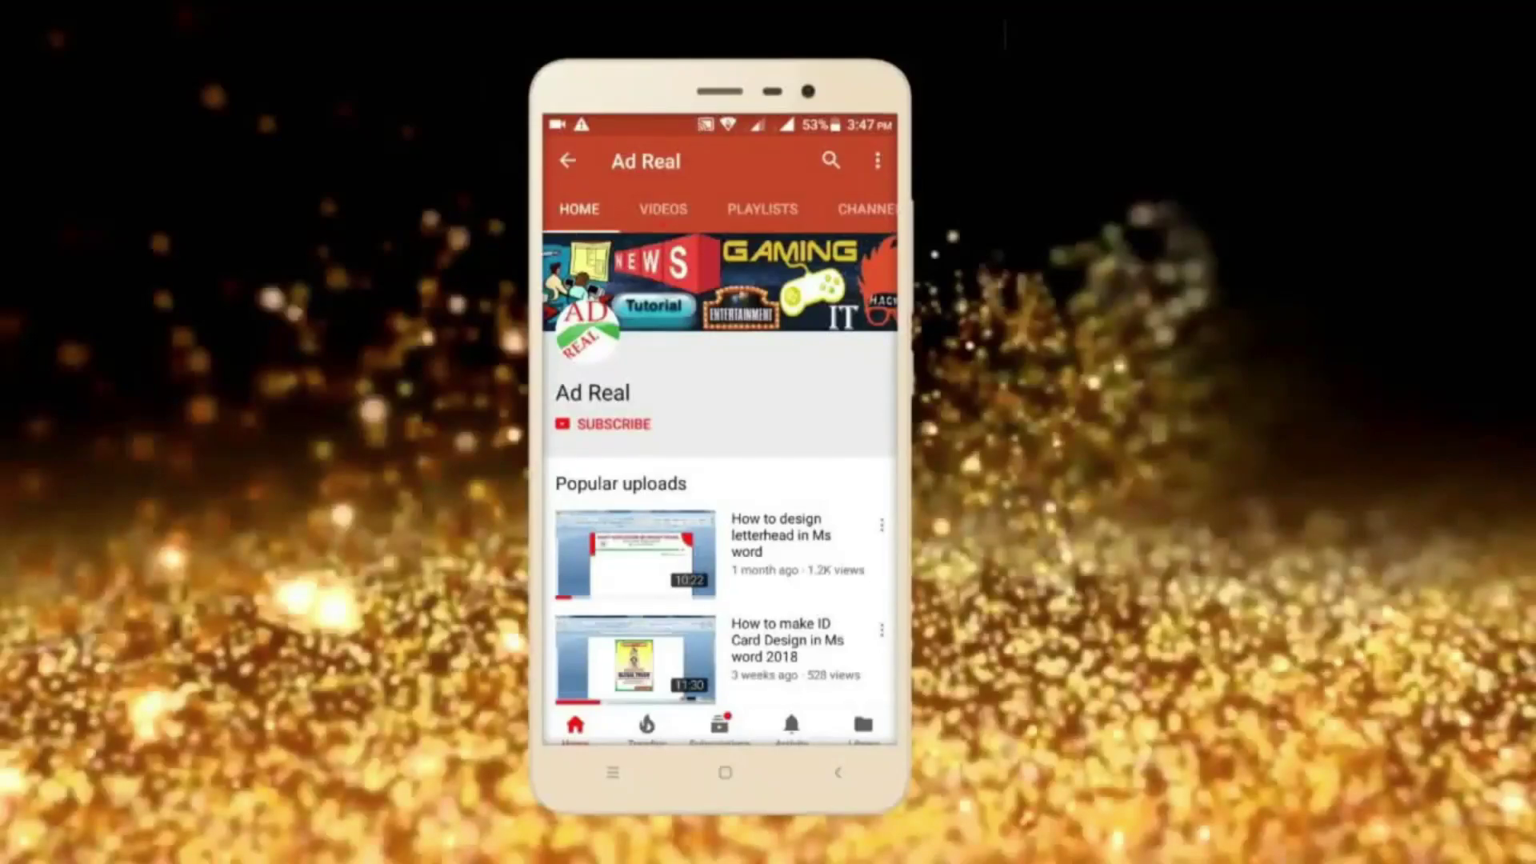
- Subscribe to the Ad Real YouTube channel and switch on the bell for new uploads
{"action": "left_click", "coordinate": [613, 425]}
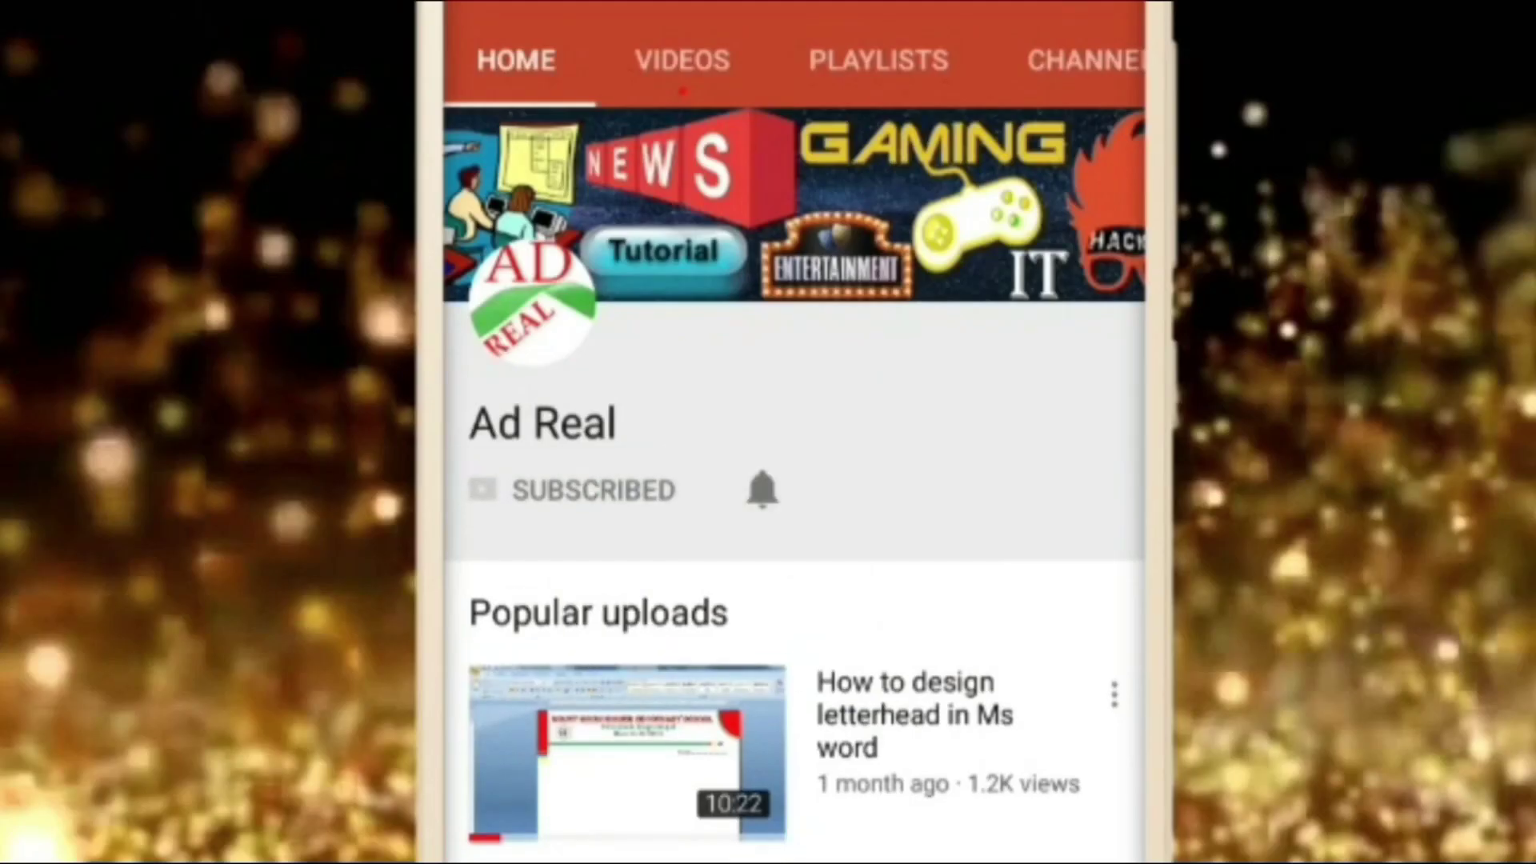
{"action": "left_click", "coordinate": [762, 488]}
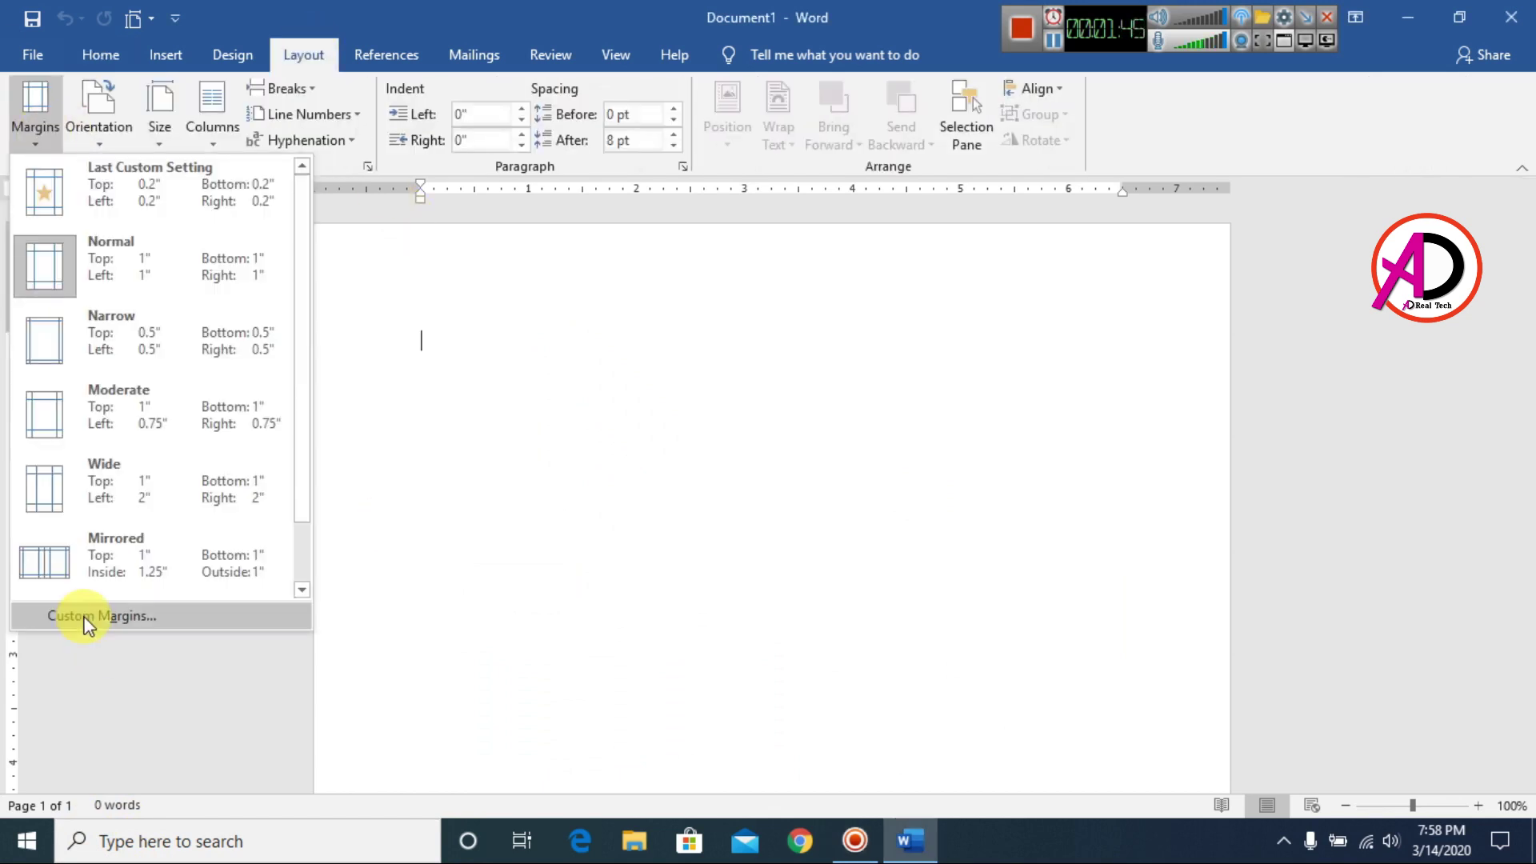
{"action": "left_click", "coordinate": [83, 617]}
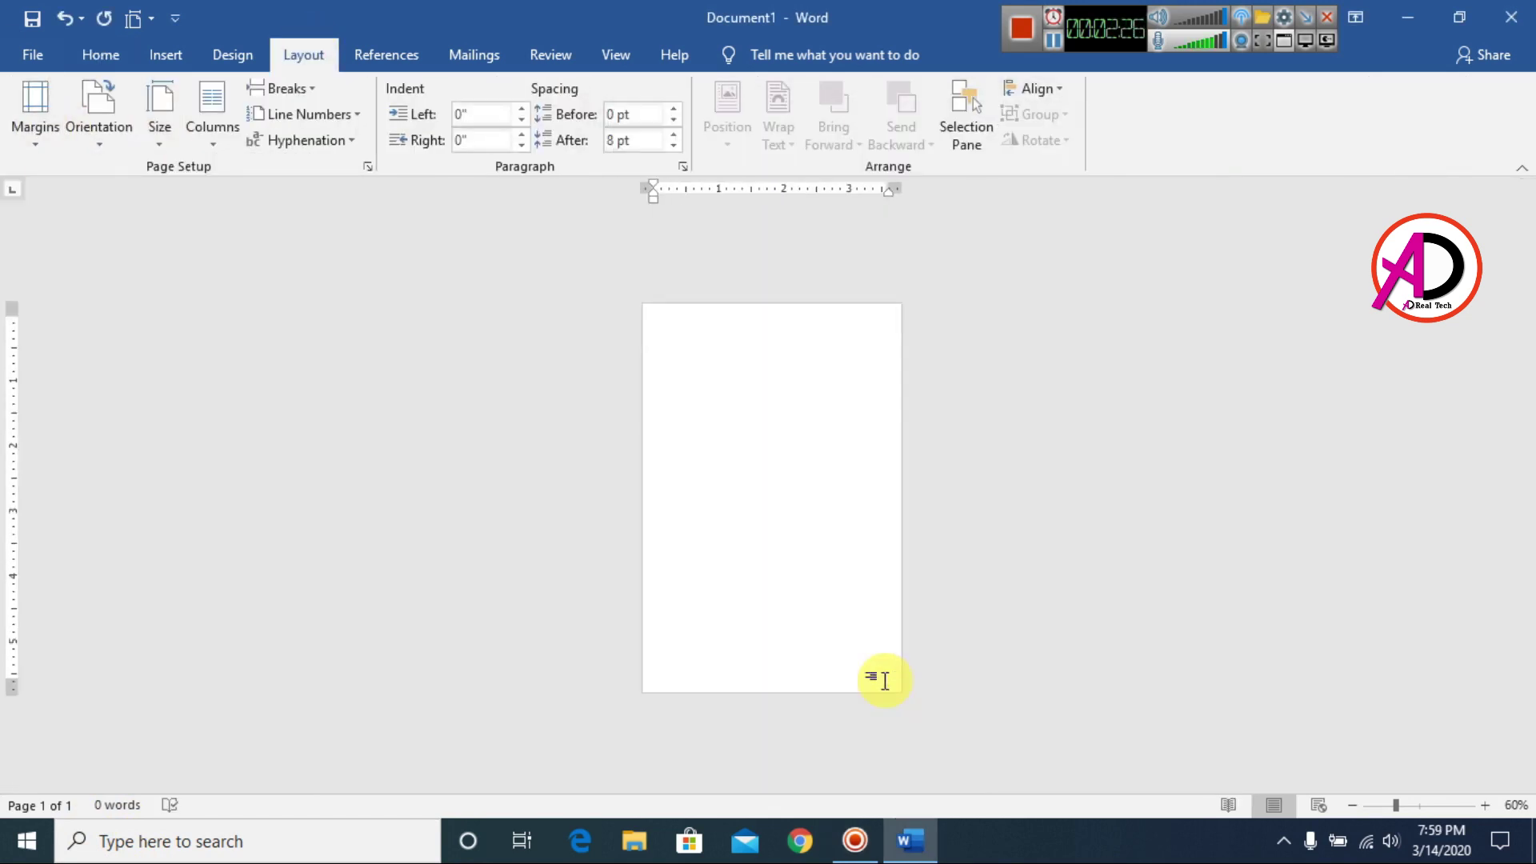
{"action": "left_click", "coordinate": [859, 708]}
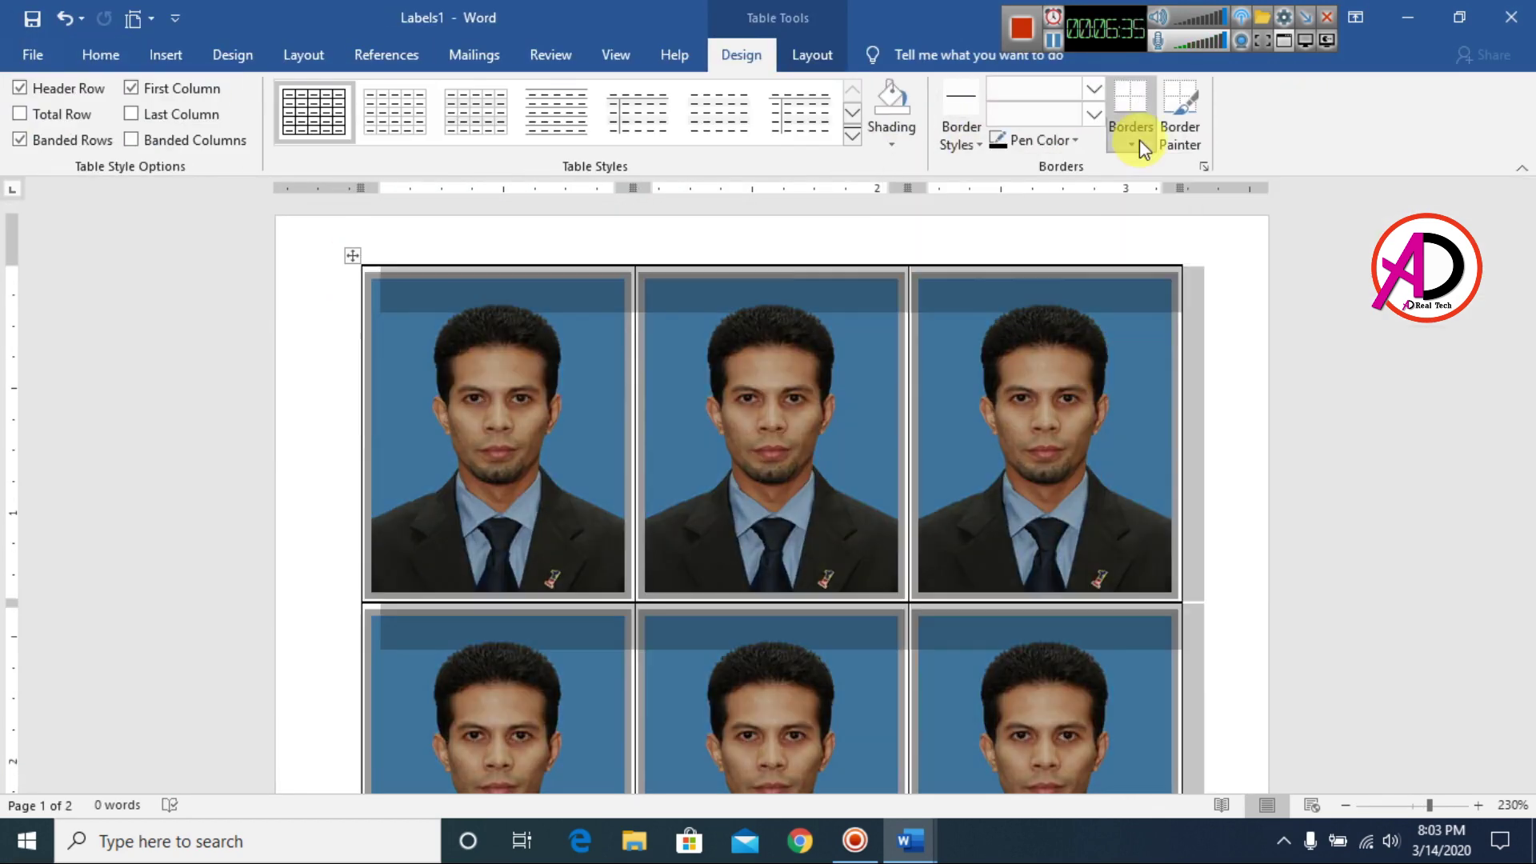
{"action": "left_click", "coordinate": [1136, 138]}
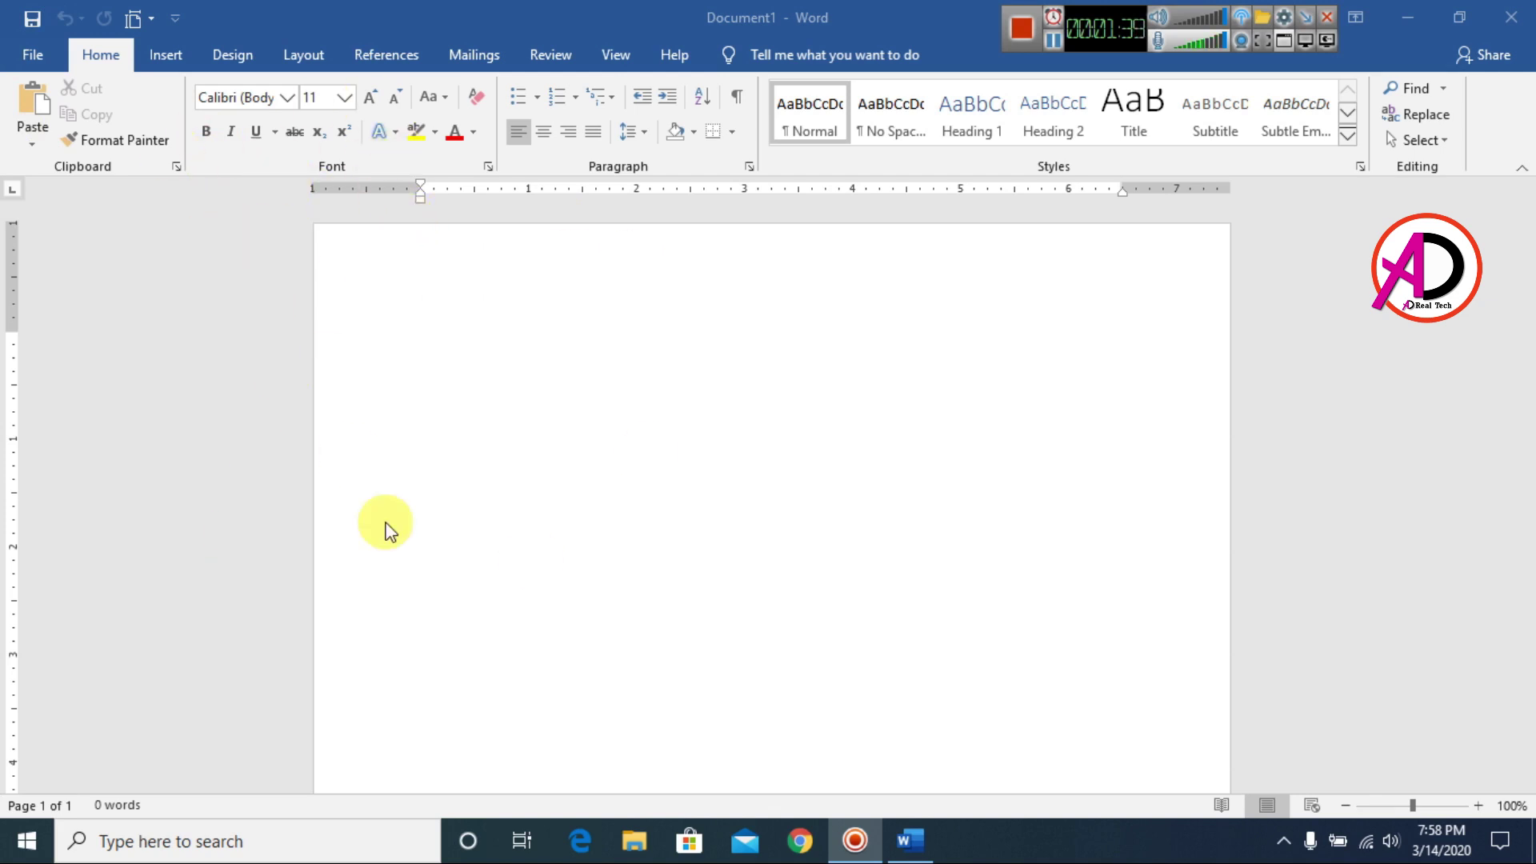
- Set Top, Bottom, Left and Right margins to 0.2 inch in Custom Margins
{"action": "left_click", "coordinate": [311, 48]}
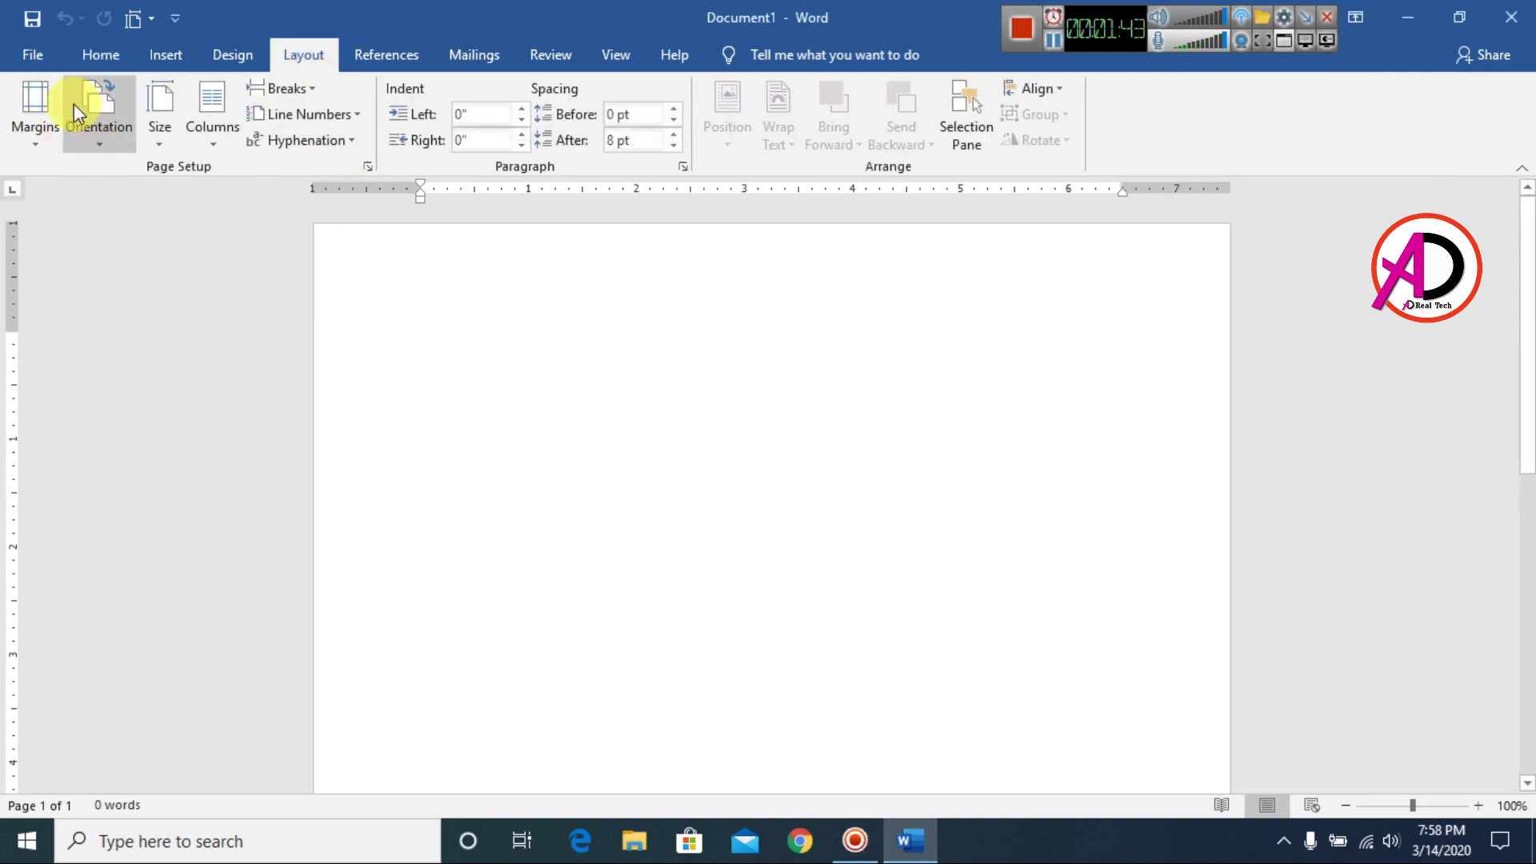
{"action": "left_click", "coordinate": [44, 131]}
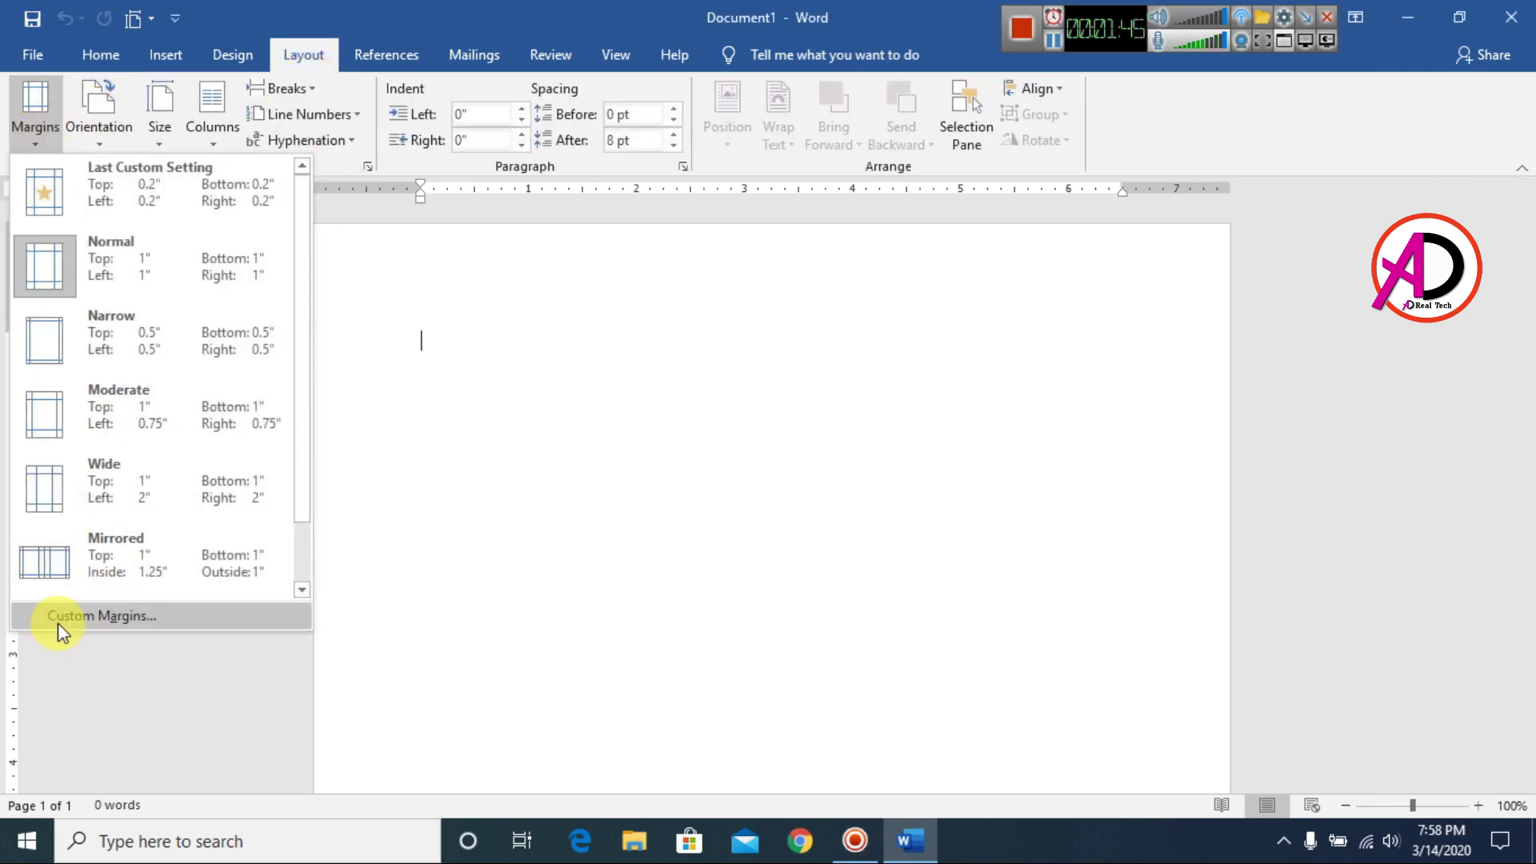
{"action": "left_click", "coordinate": [86, 623]}
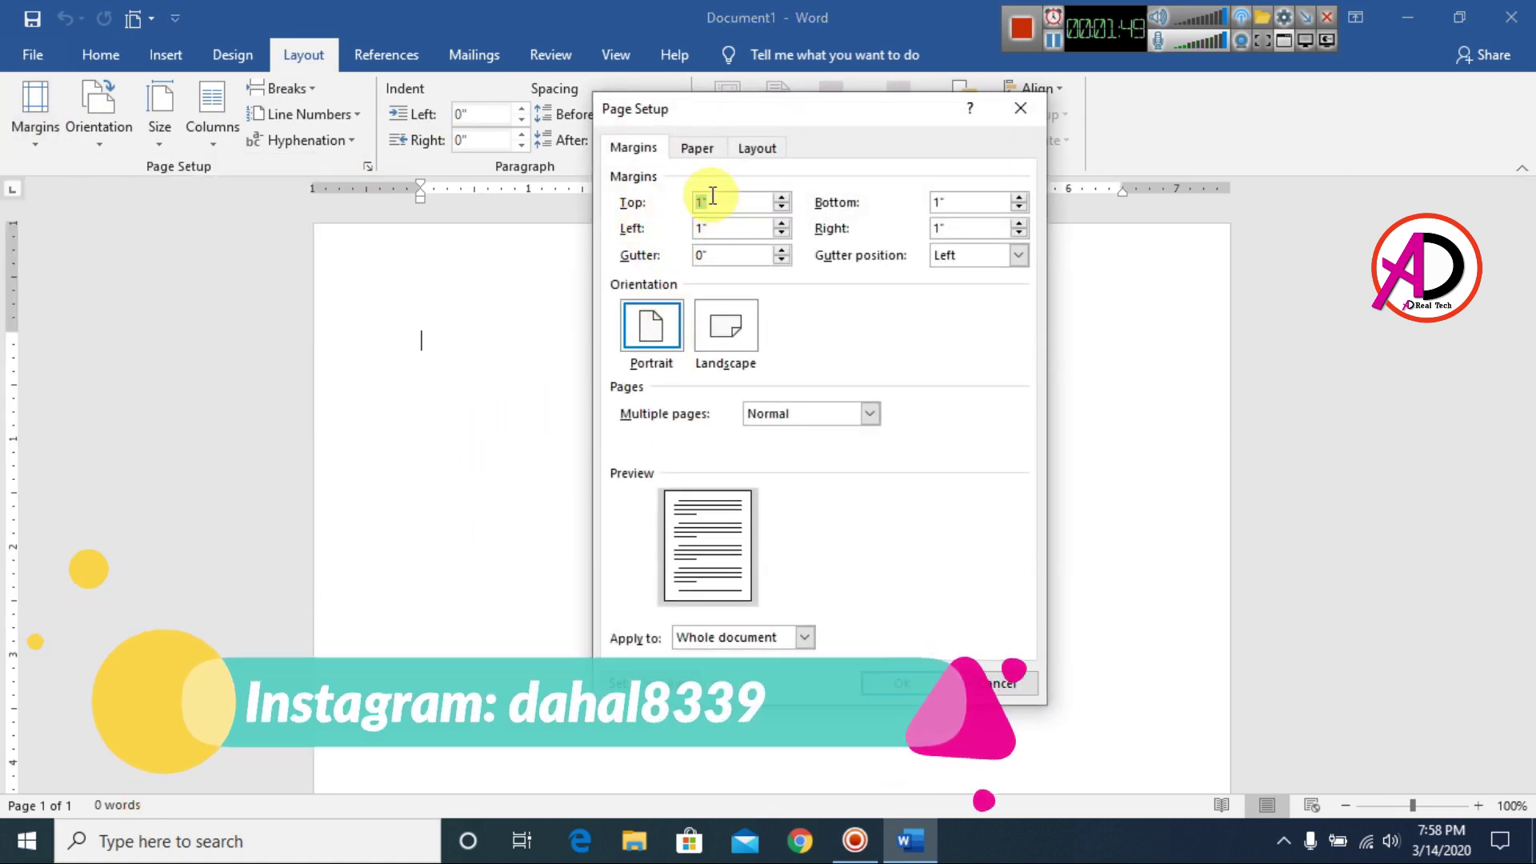
{"action": "left_click_drag", "start_coordinate": [774, 119], "coordinate": [794, 136]}
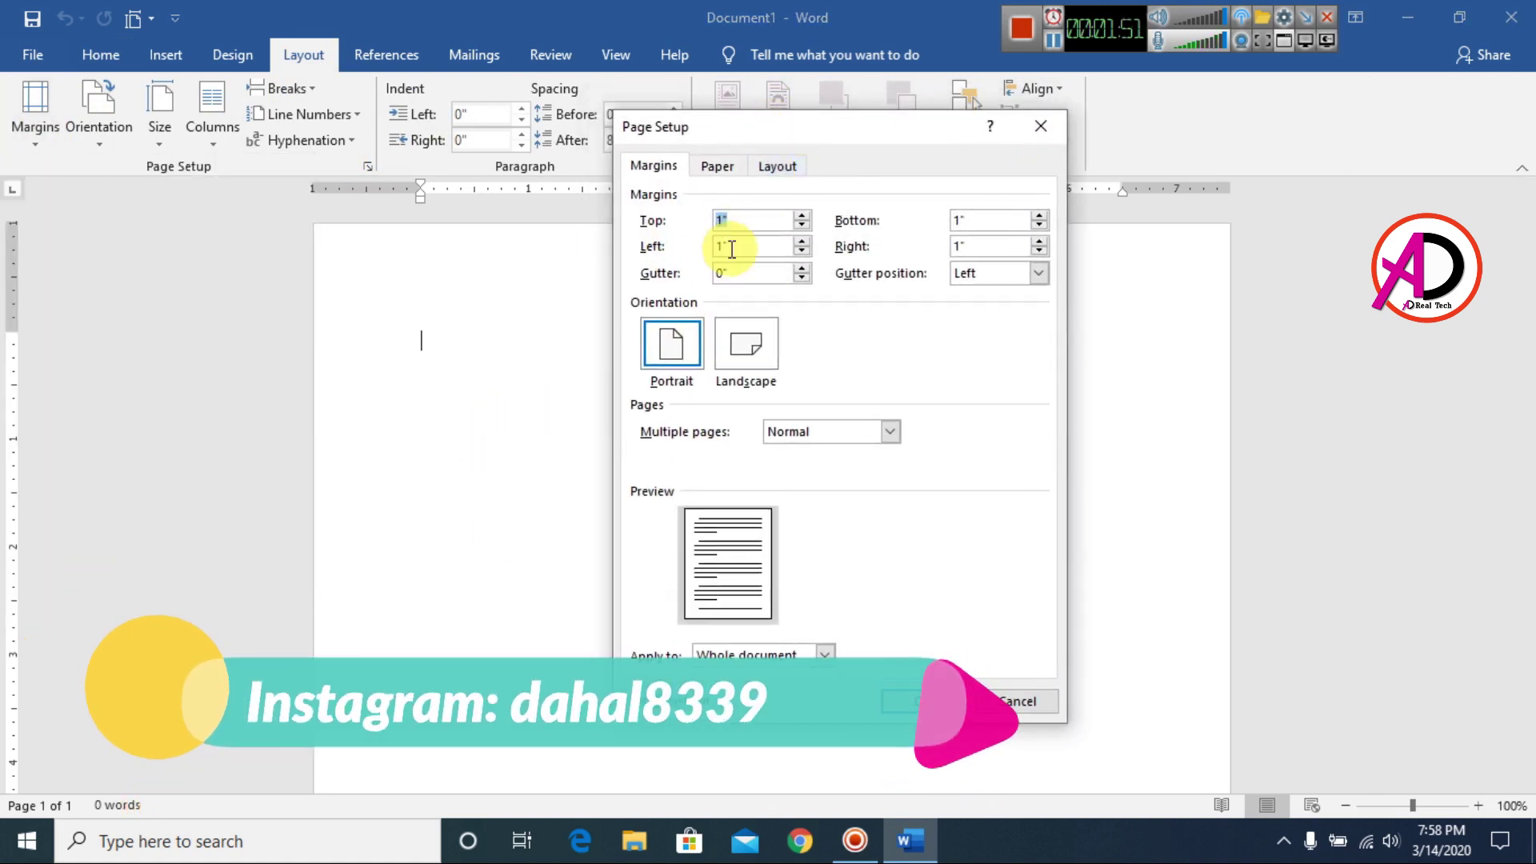
{"action": "type", "text": "0."}
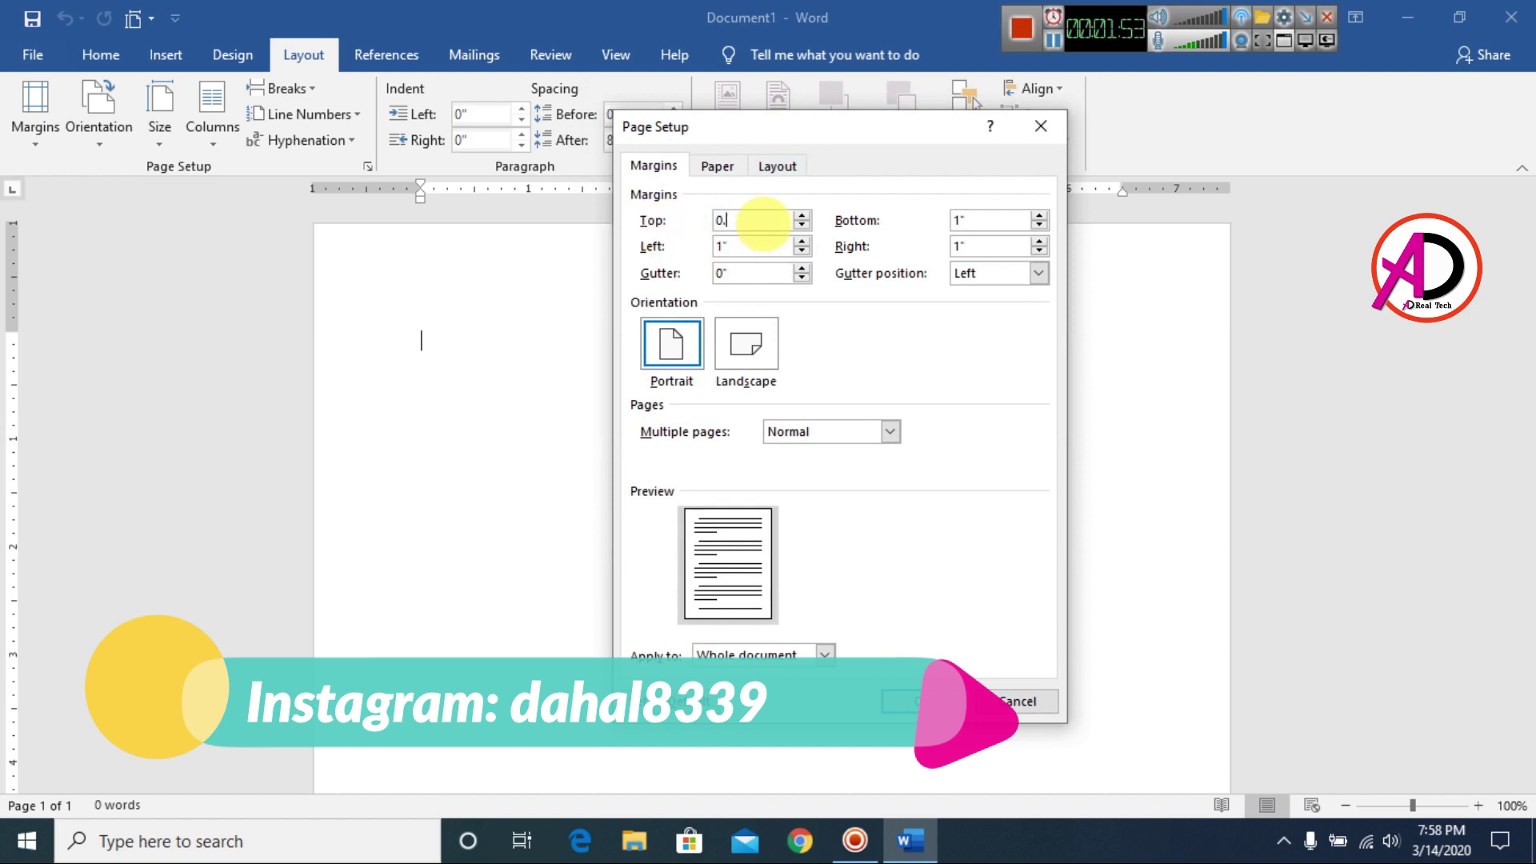
{"action": "type", "text": "2"}
{"action": "key", "text": "Tab"}
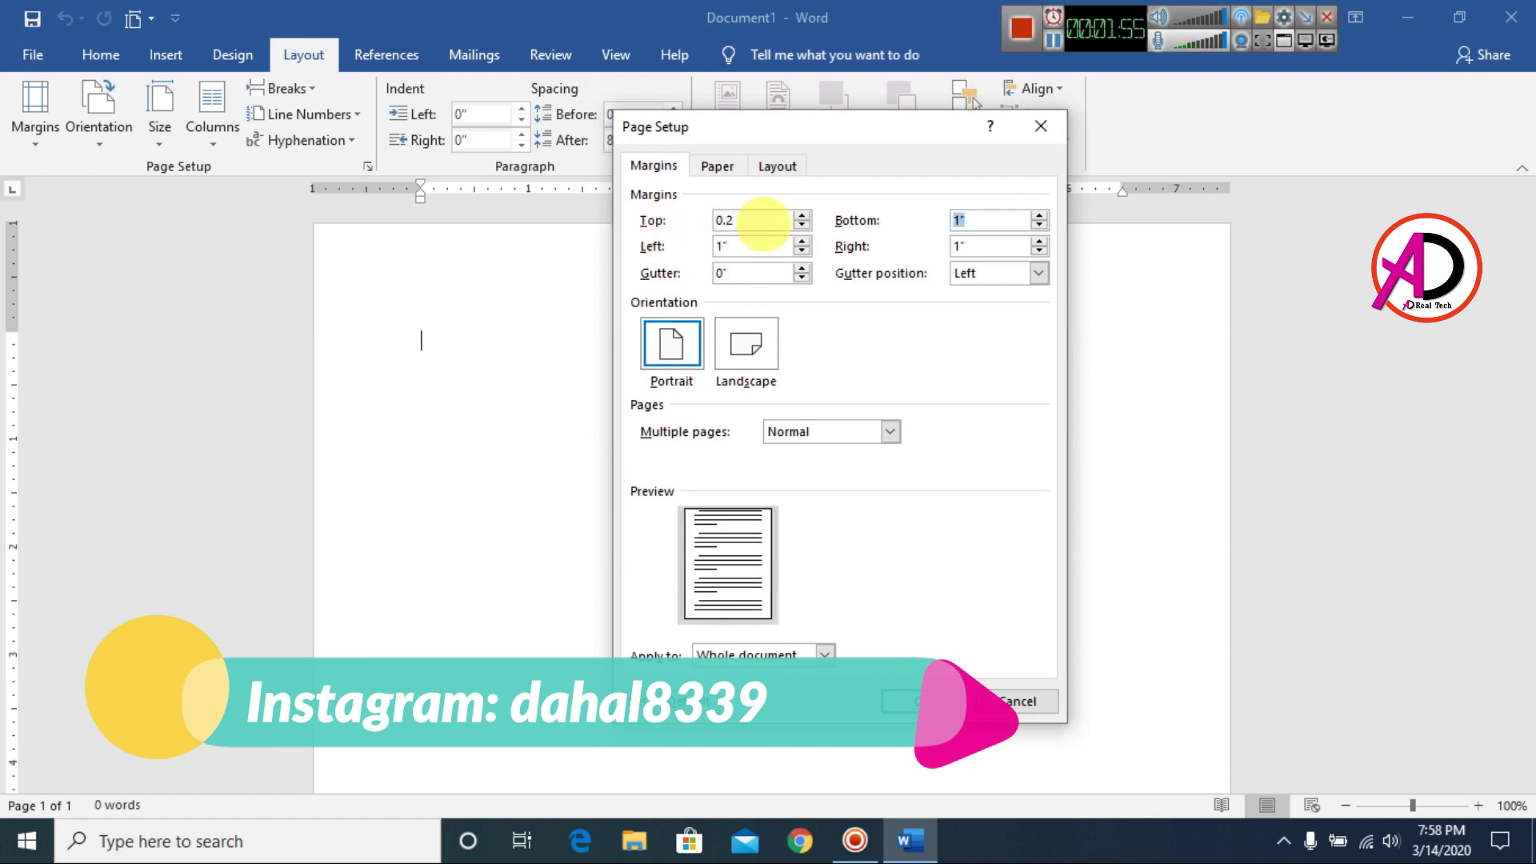
{"action": "type", "text": "0.2"}
{"action": "key", "text": "Tab"}
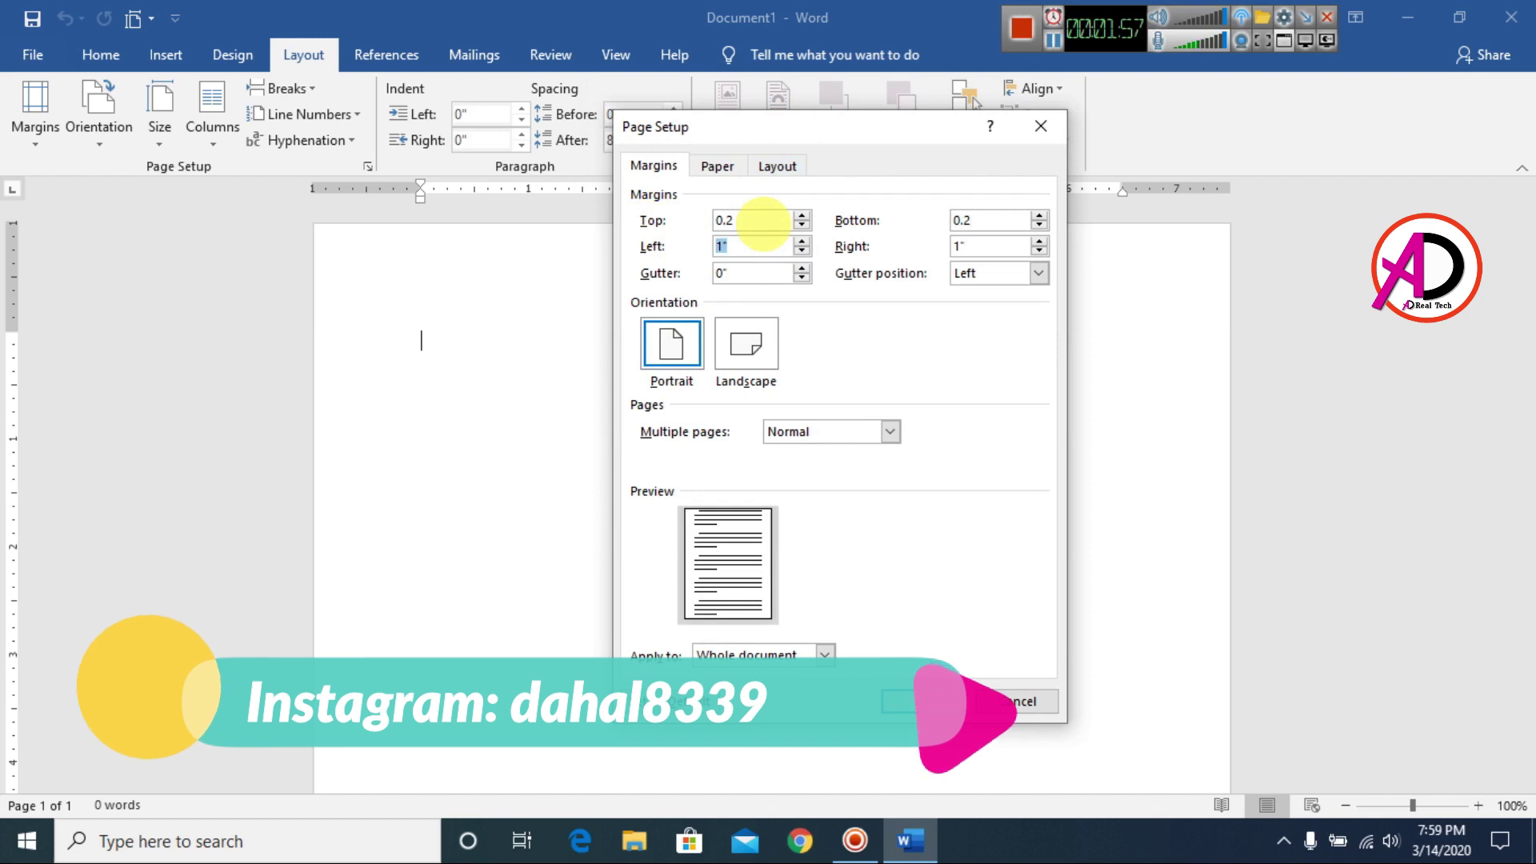
{"action": "type", "text": "0.2"}
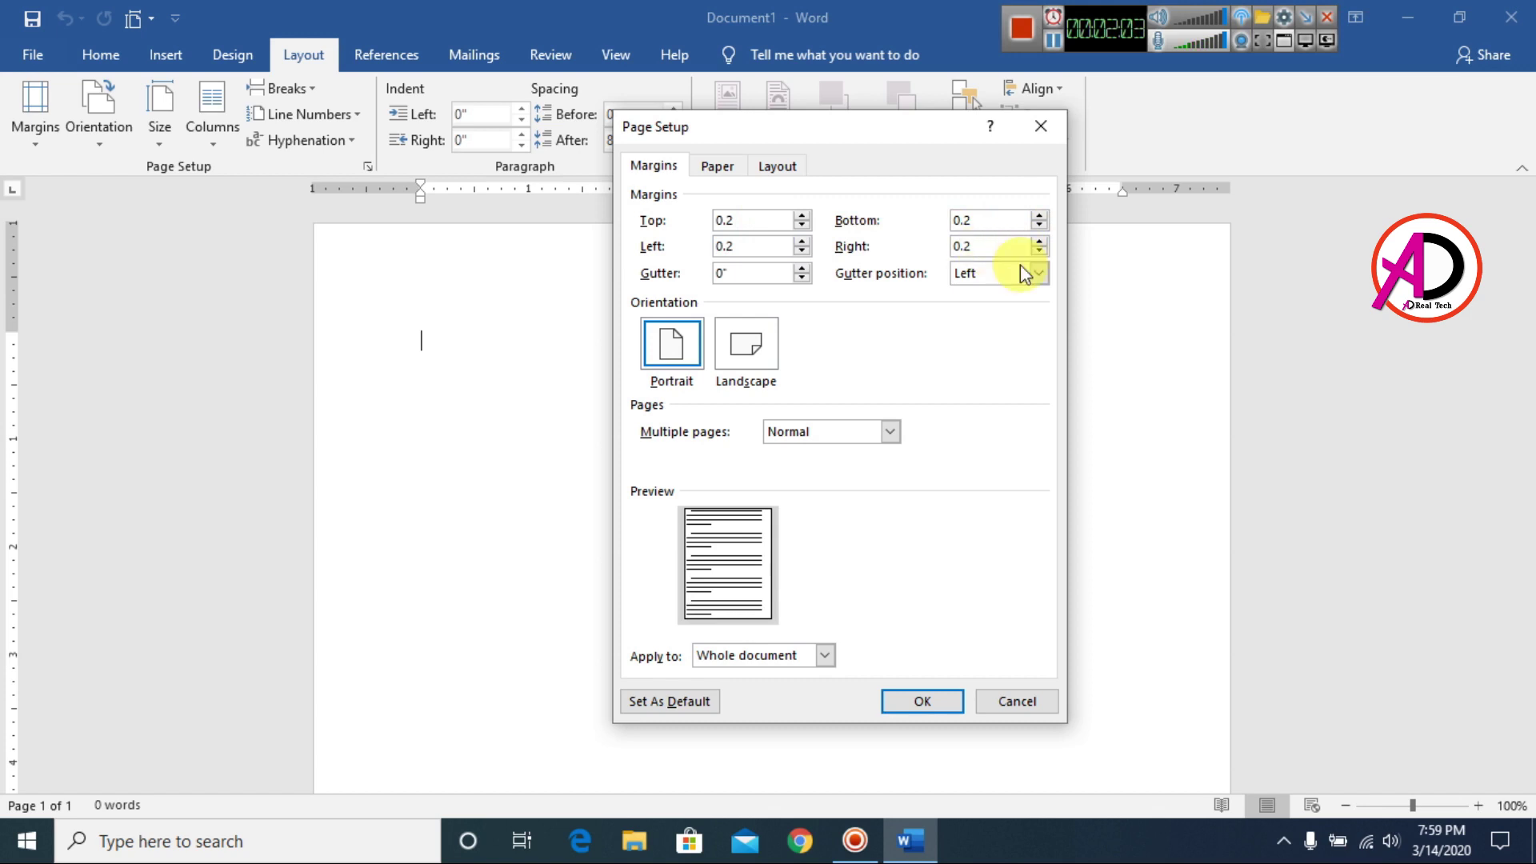
{"action": "left_click", "coordinate": [936, 702]}
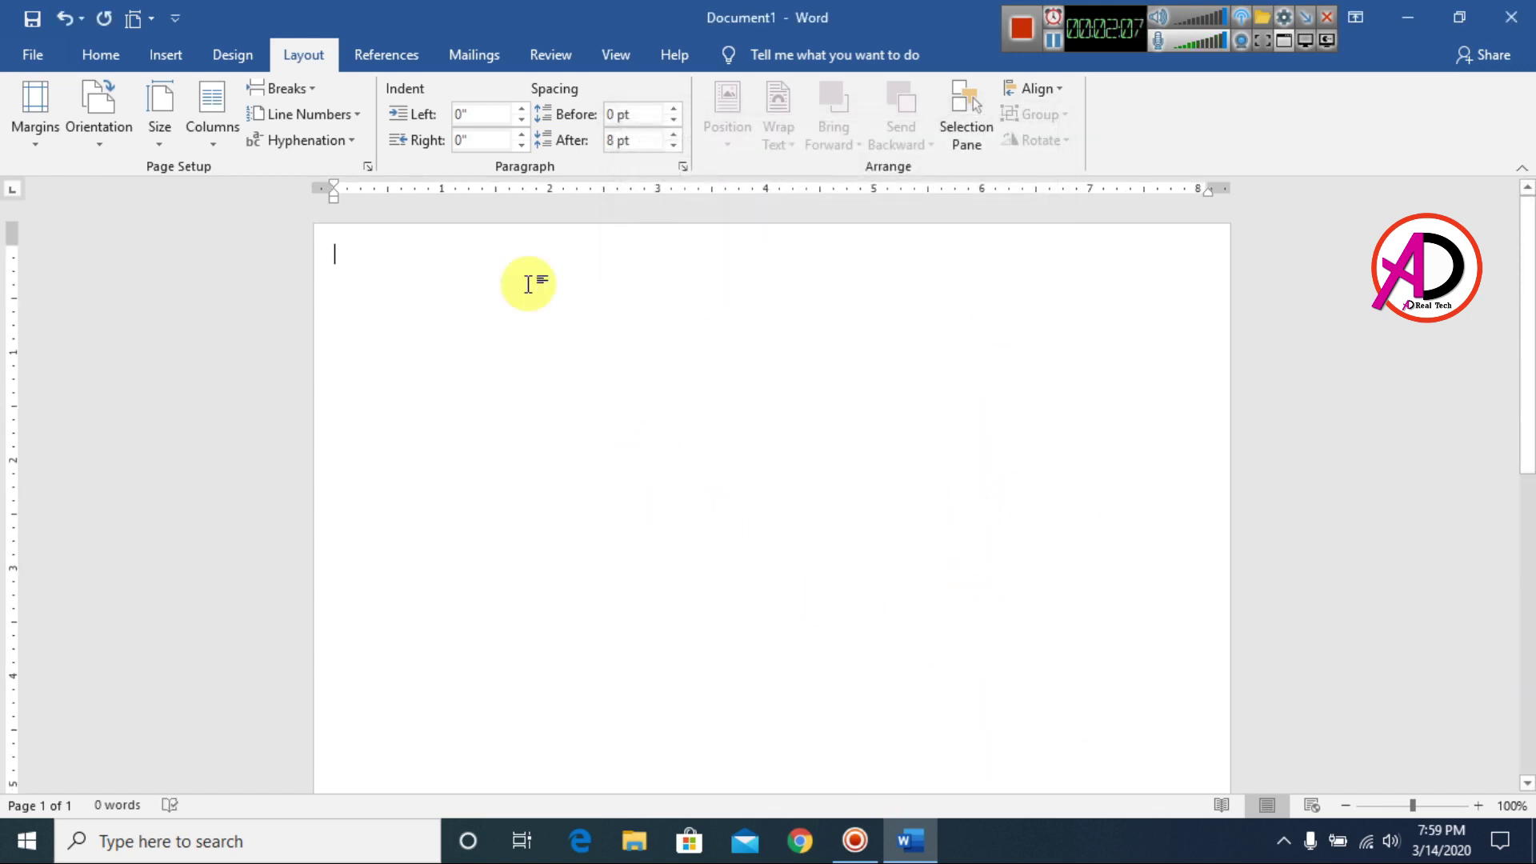
- Set a custom paper size of 4 inches wide by 6 inches tall
{"action": "left_click", "coordinate": [160, 132]}
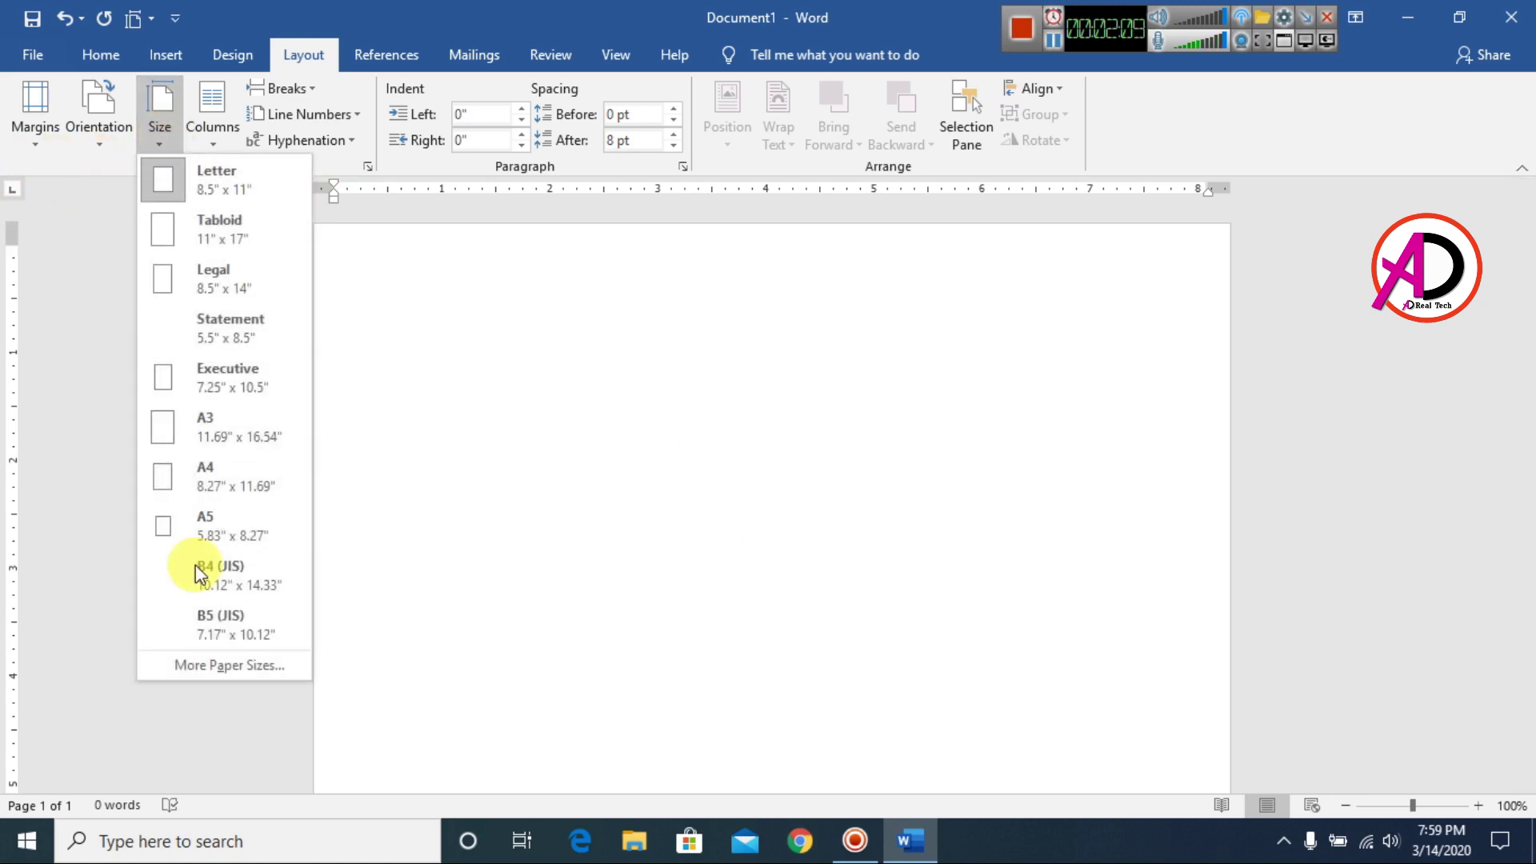
{"action": "left_click", "coordinate": [218, 667]}
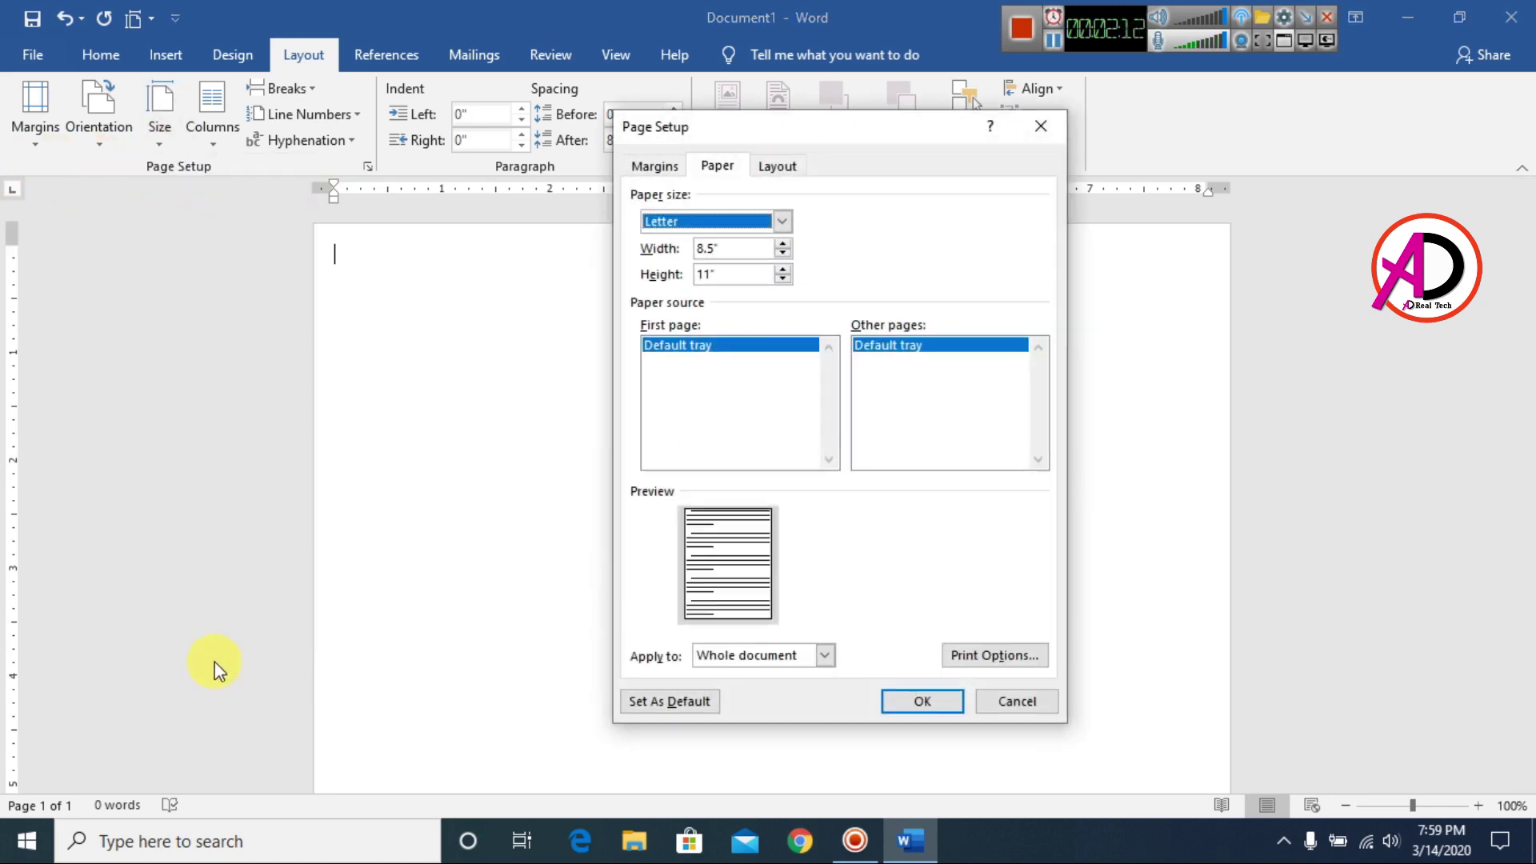
{"action": "left_click", "coordinate": [729, 251]}
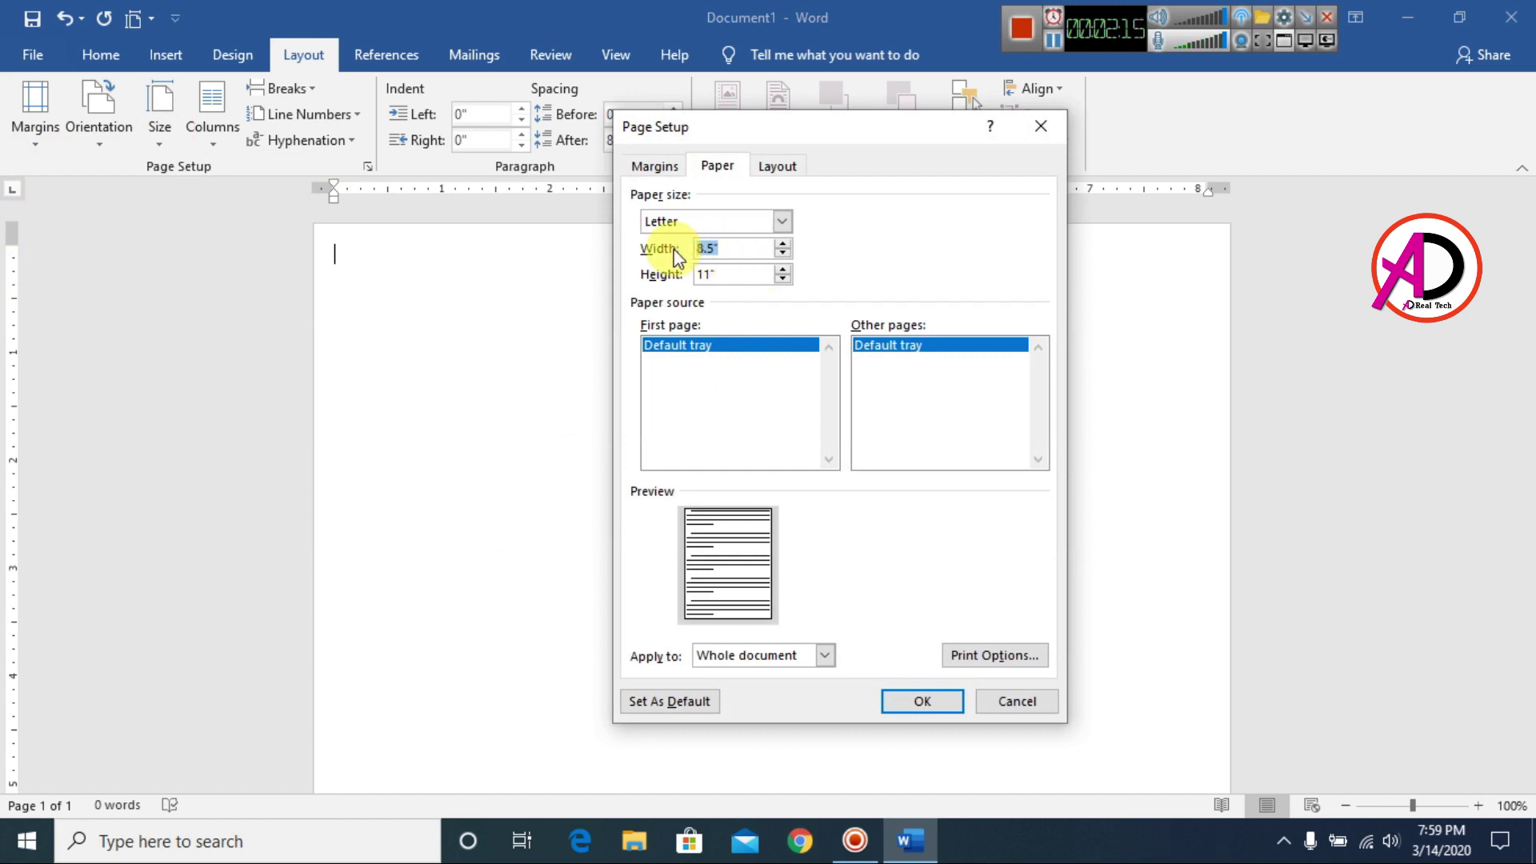
{"action": "type", "text": "4"}
{"action": "key", "text": "Tab"}
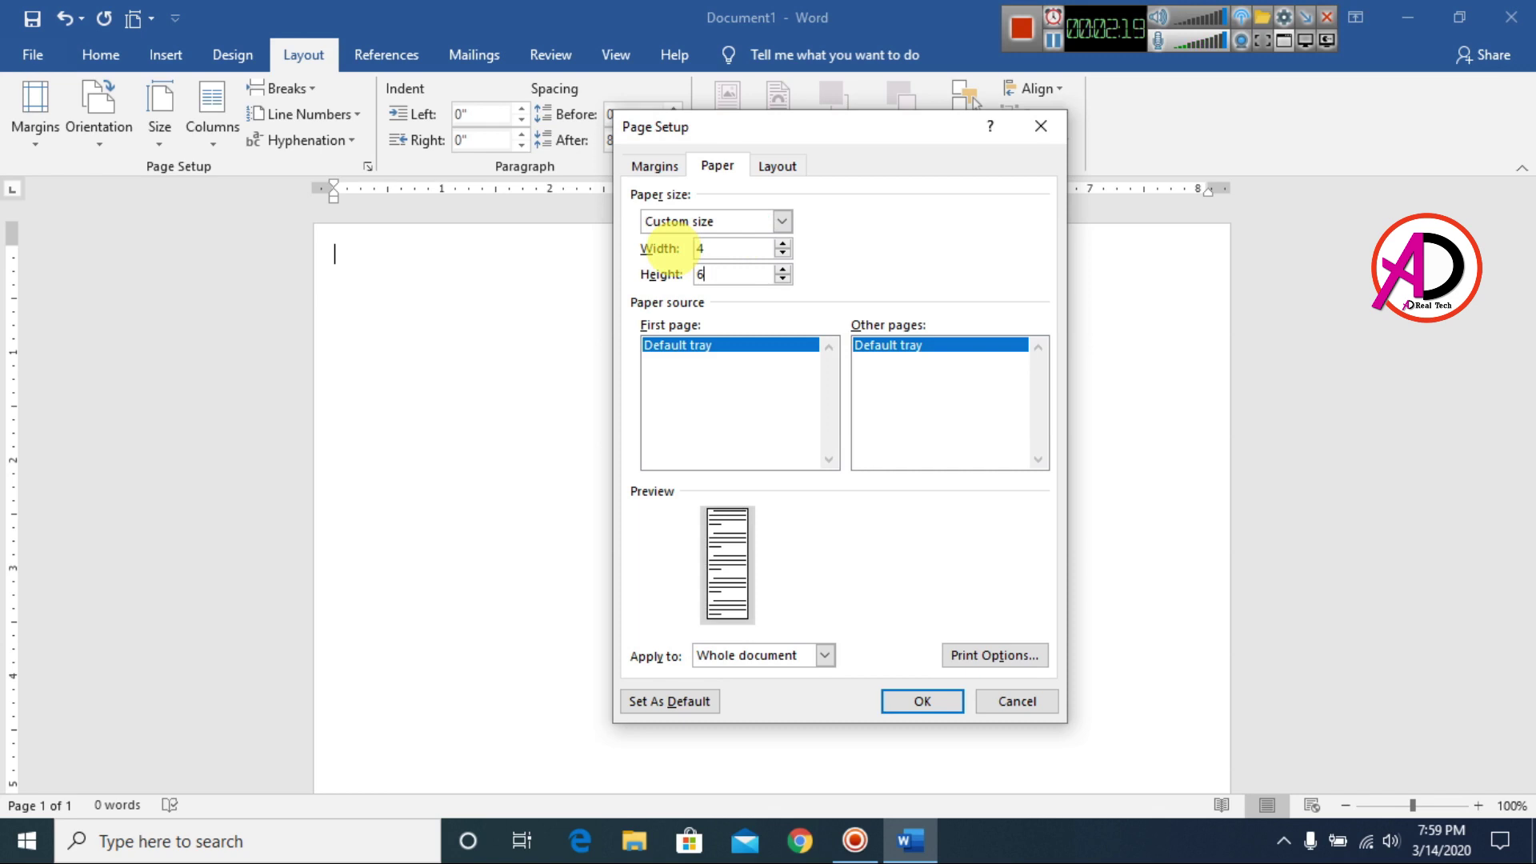
{"action": "left_click", "coordinate": [924, 702]}
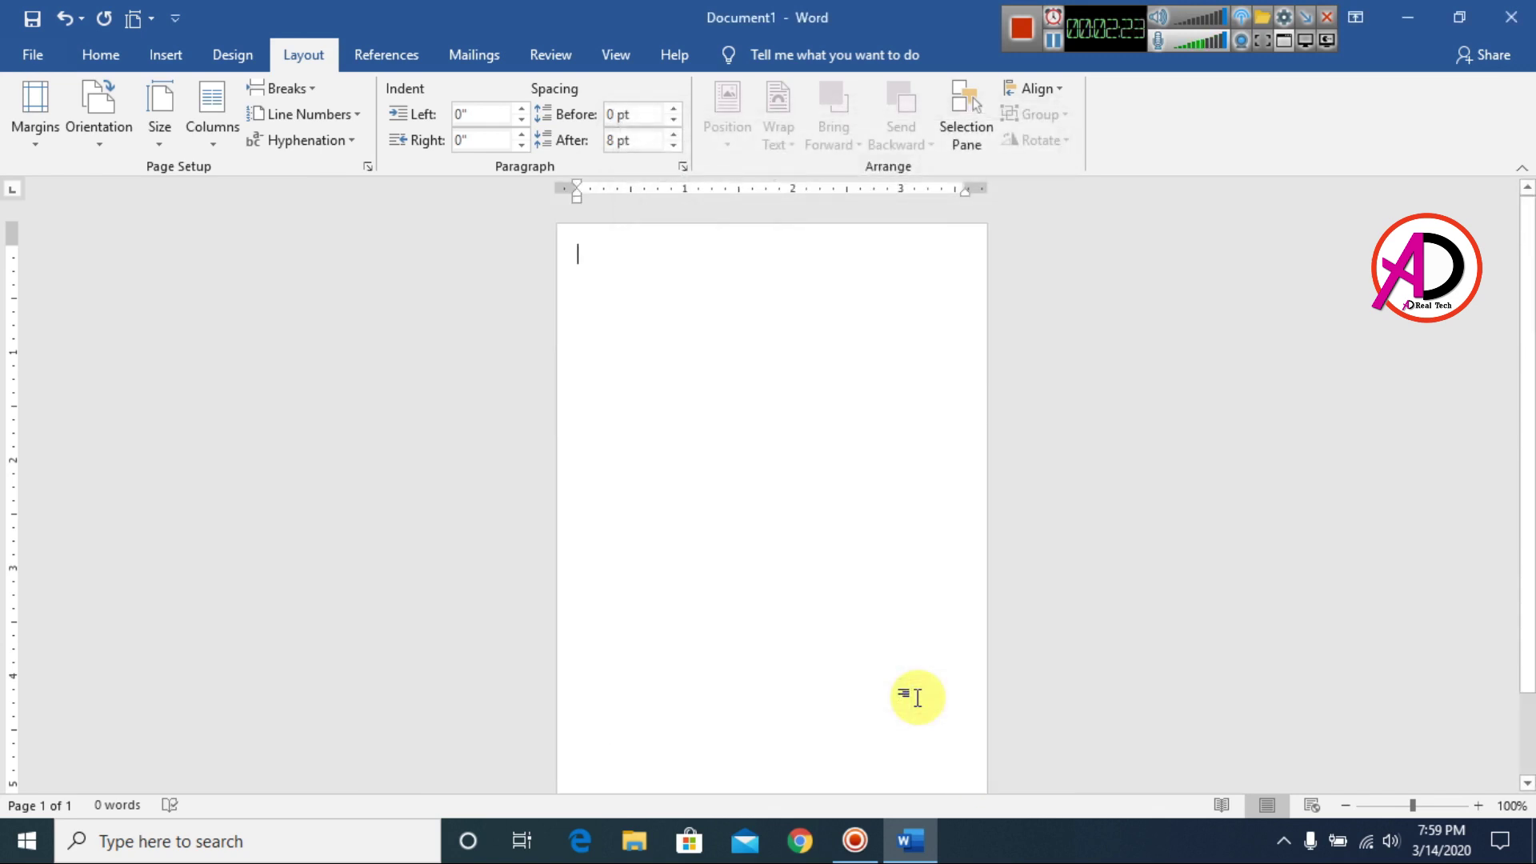
{"action": "scroll", "coordinate": [917, 697], "scroll_direction": "down", "scroll_amount": 4, "text": "ctrl"}
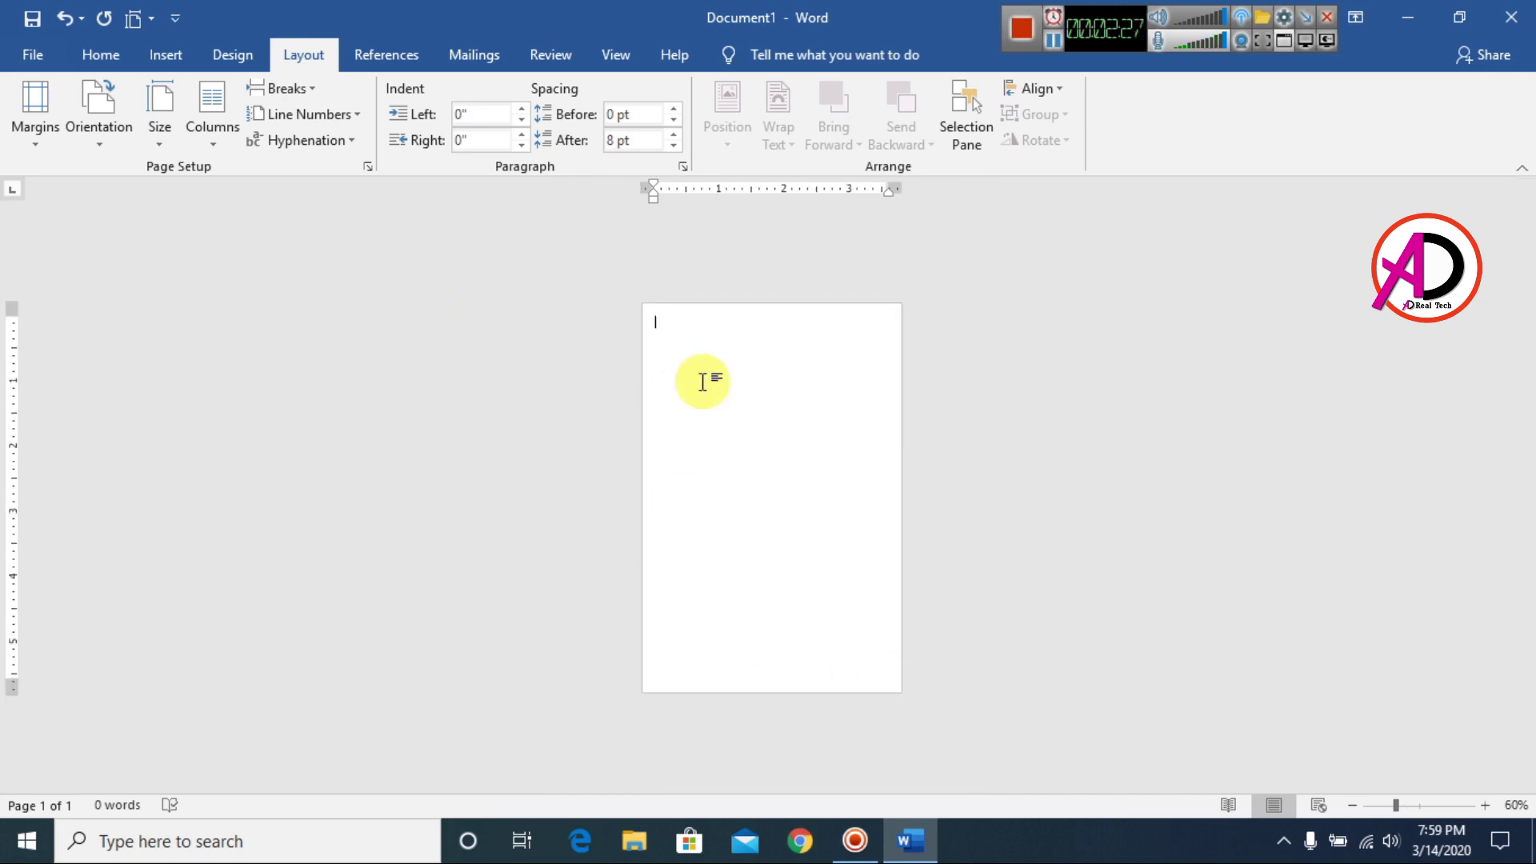
- Insert a 3-column by 4-row table from the Insert tab's table grid
{"action": "left_click", "coordinate": [165, 56]}
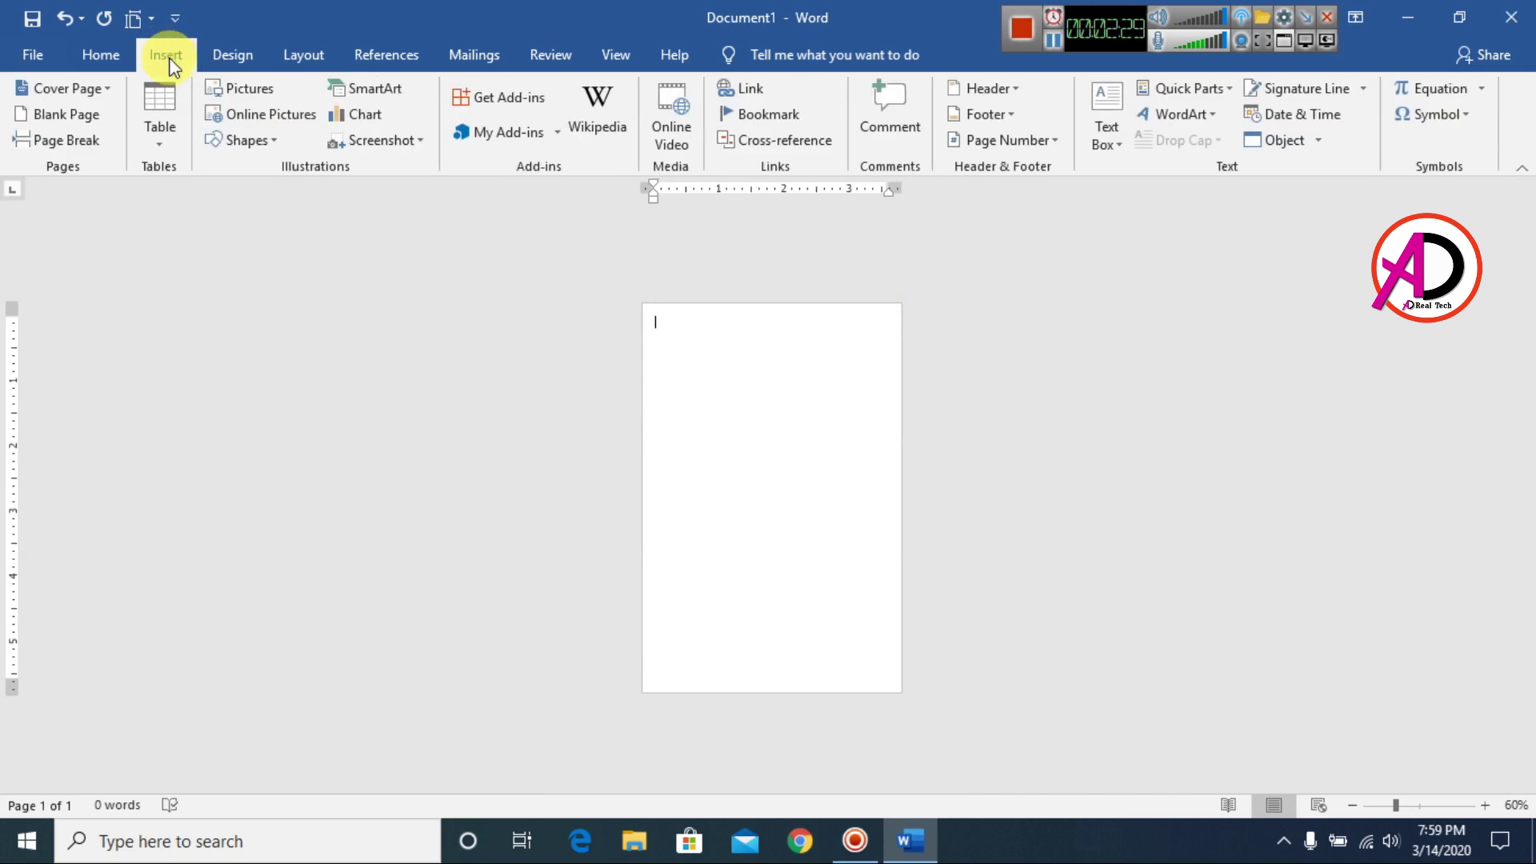
{"action": "left_click", "coordinate": [153, 127]}
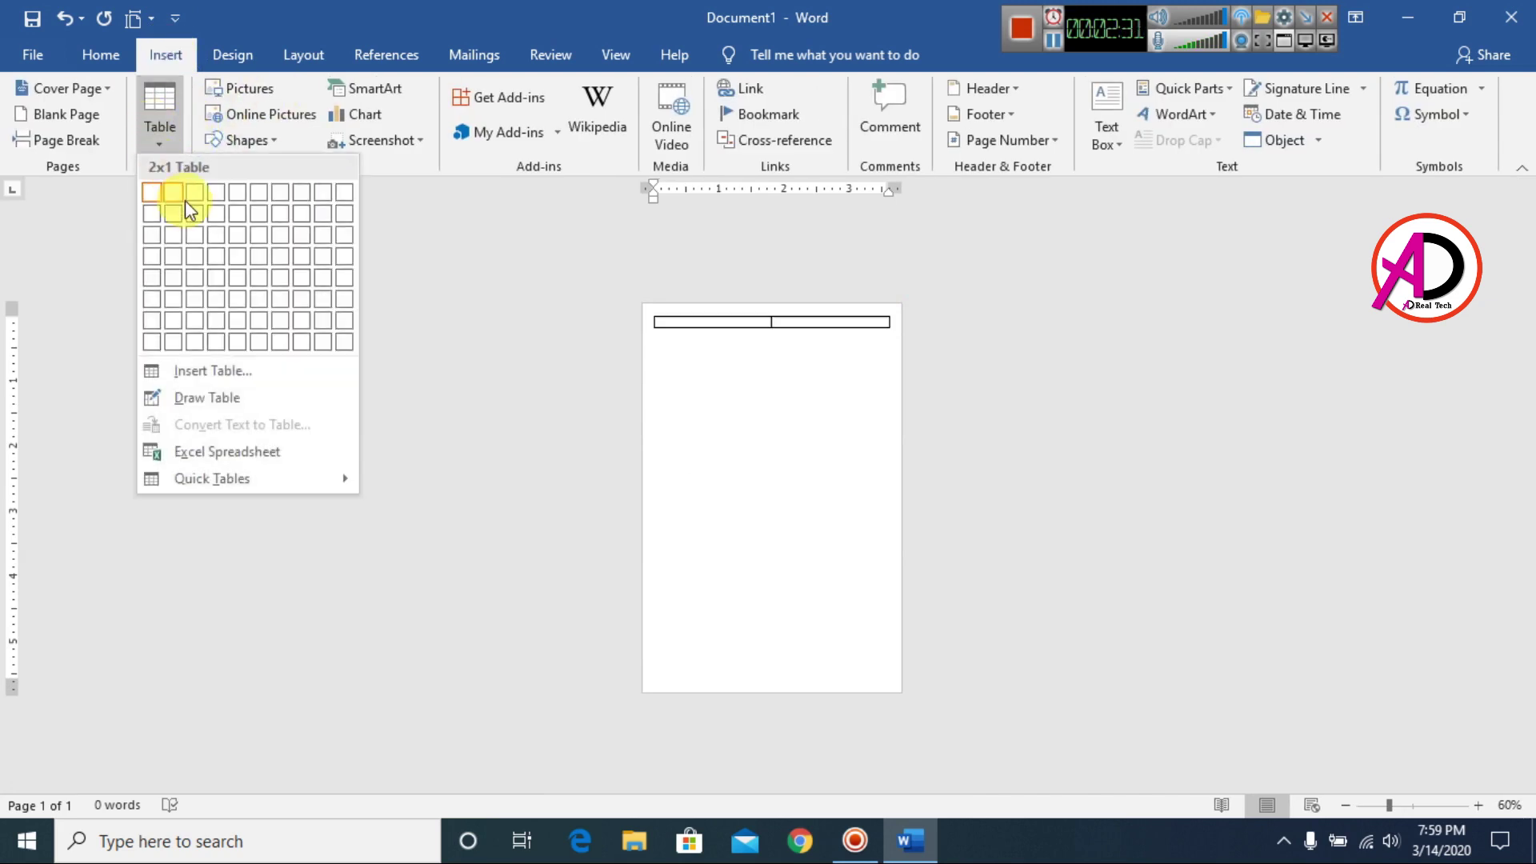
{"action": "left_click", "coordinate": [196, 256]}
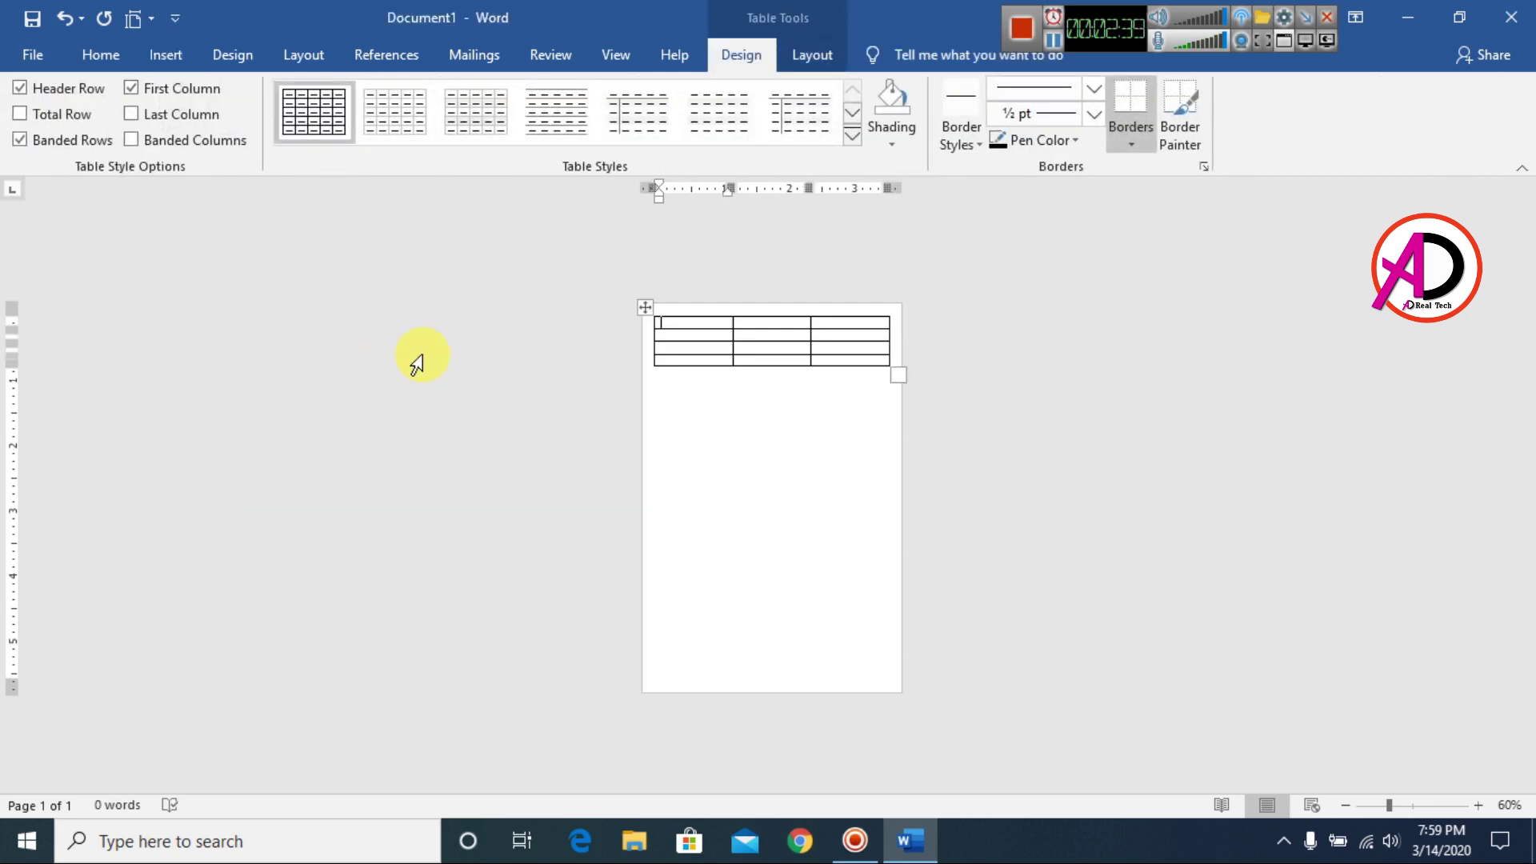
{"action": "scroll", "coordinate": [799, 463], "scroll_direction": "up", "scroll_amount": 9, "text": "ctrl"}
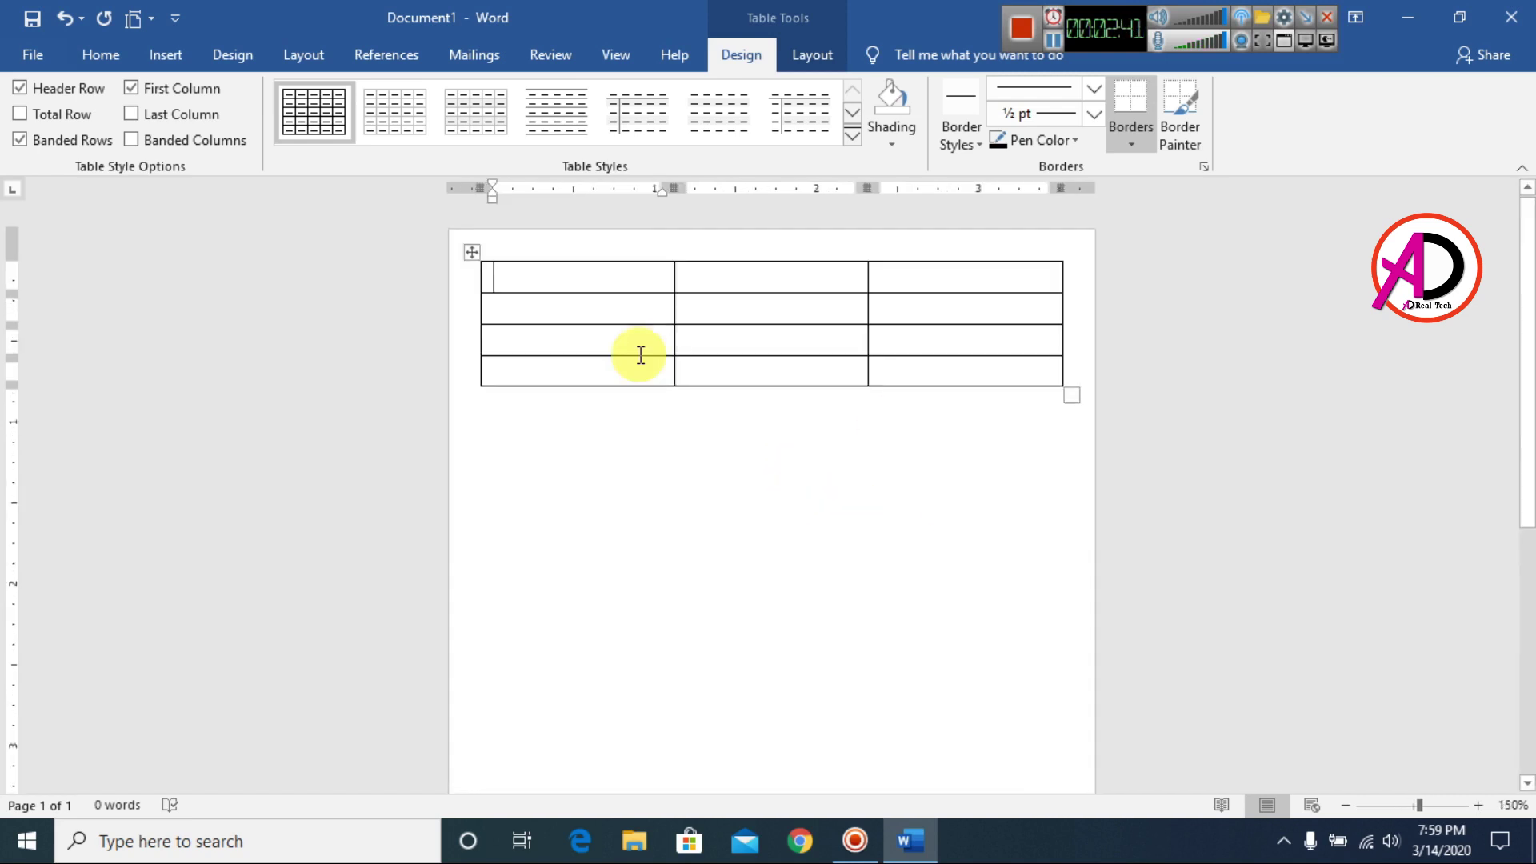
- In Table Properties, give rows an at-least height of 1.35" and columns a 1.1" preferred width
{"action": "left_click", "coordinate": [470, 253]}
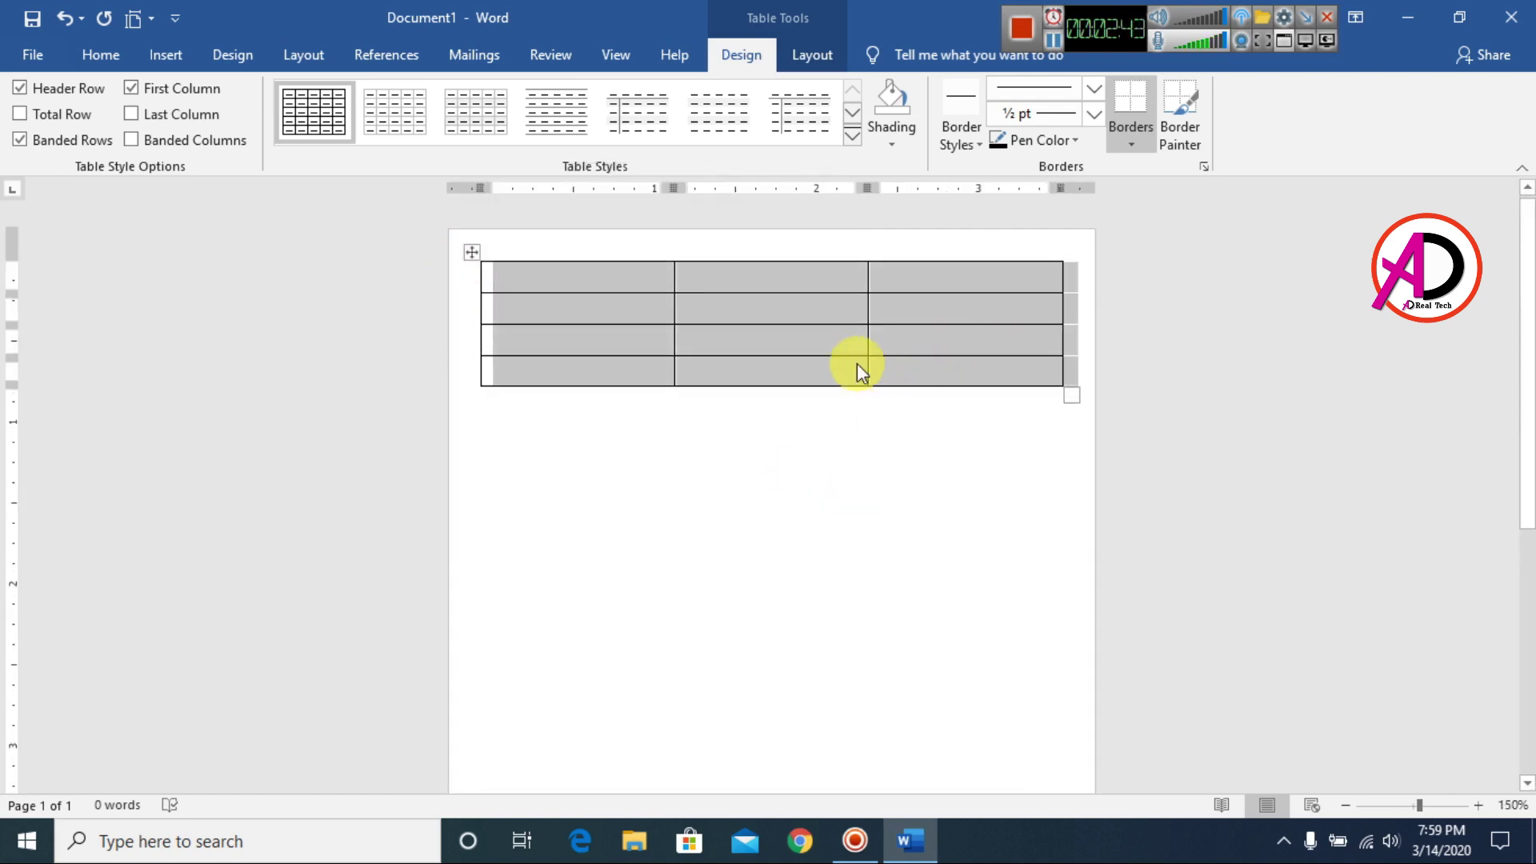
{"action": "right_click", "coordinate": [799, 336]}
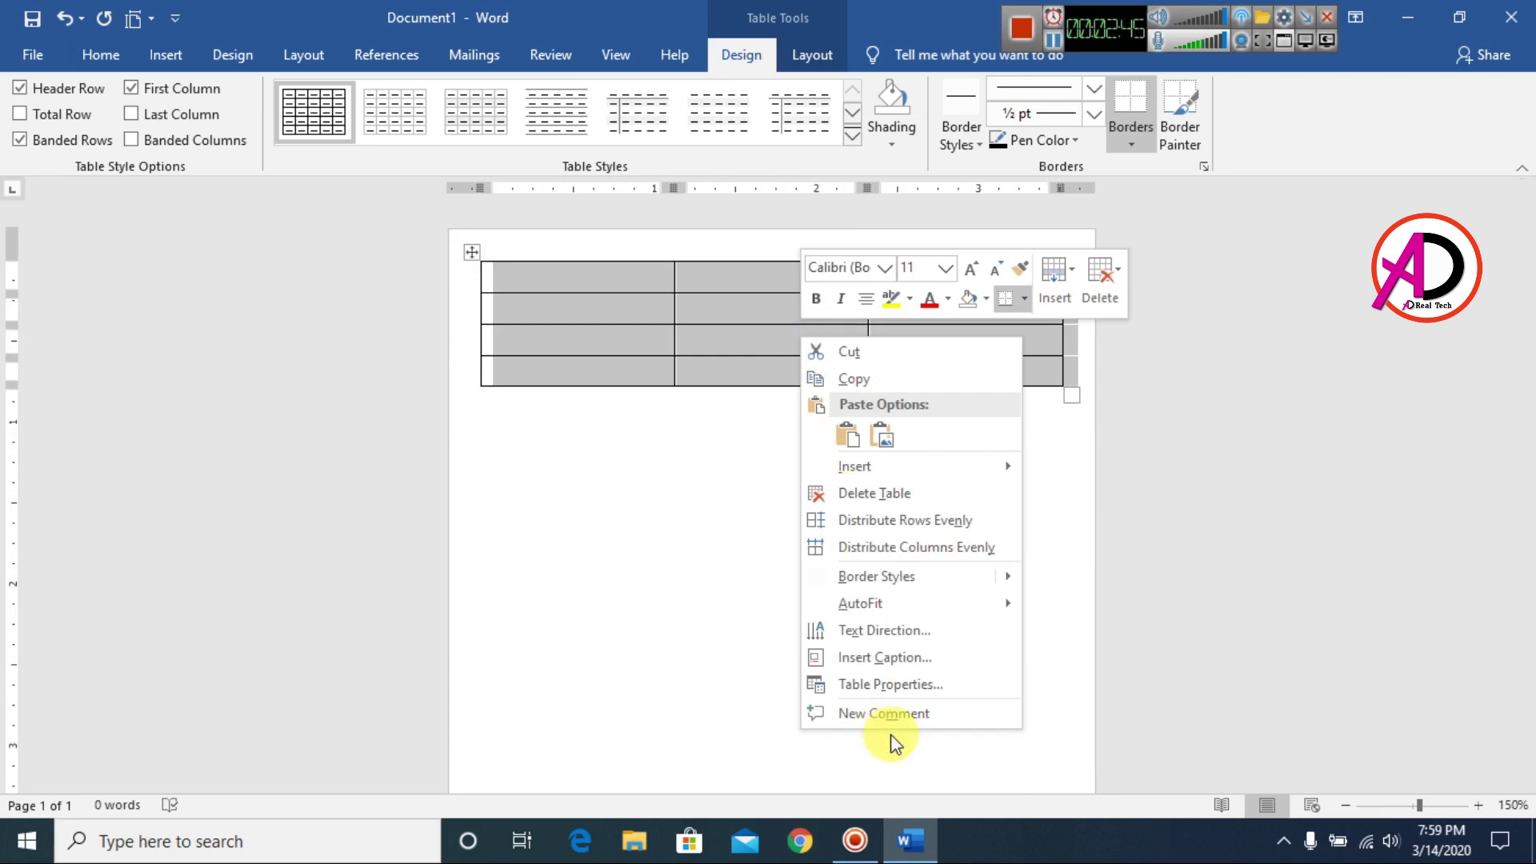
{"action": "left_click", "coordinate": [1065, 612]}
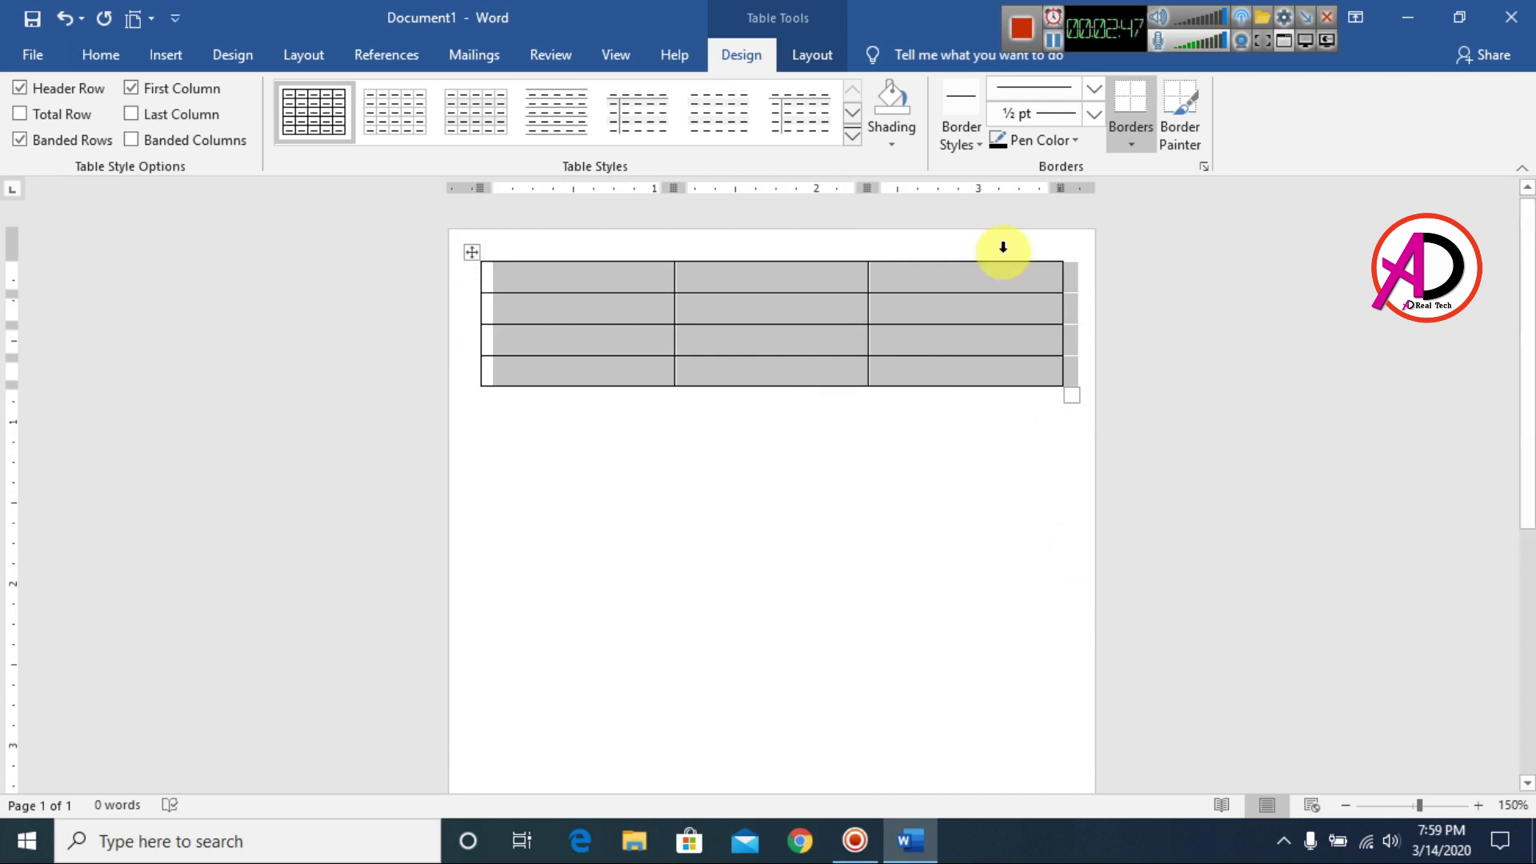
{"action": "left_click", "coordinate": [813, 56]}
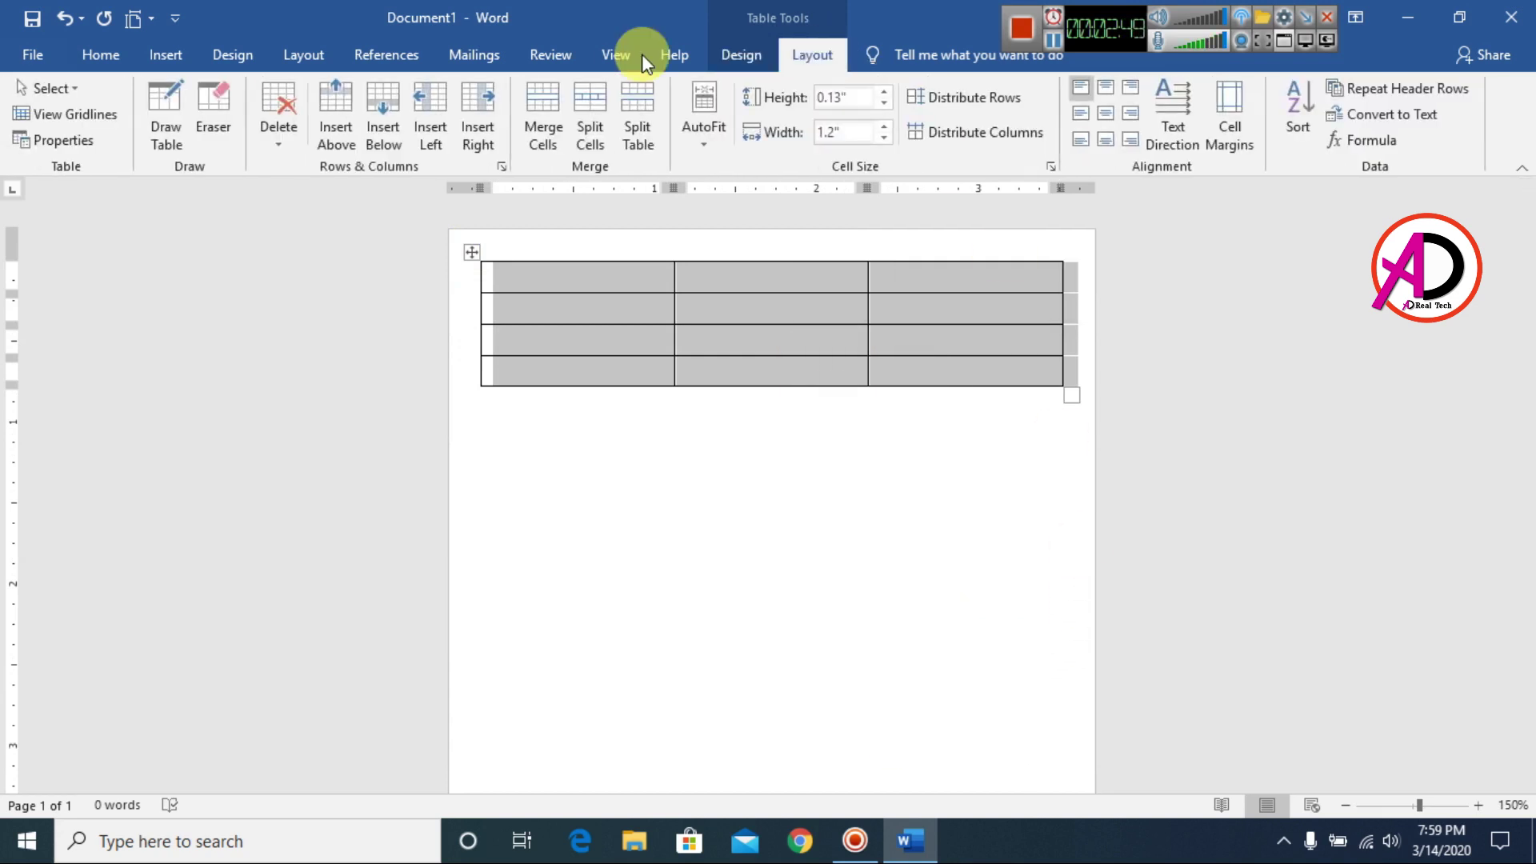
{"action": "left_click", "coordinate": [58, 142]}
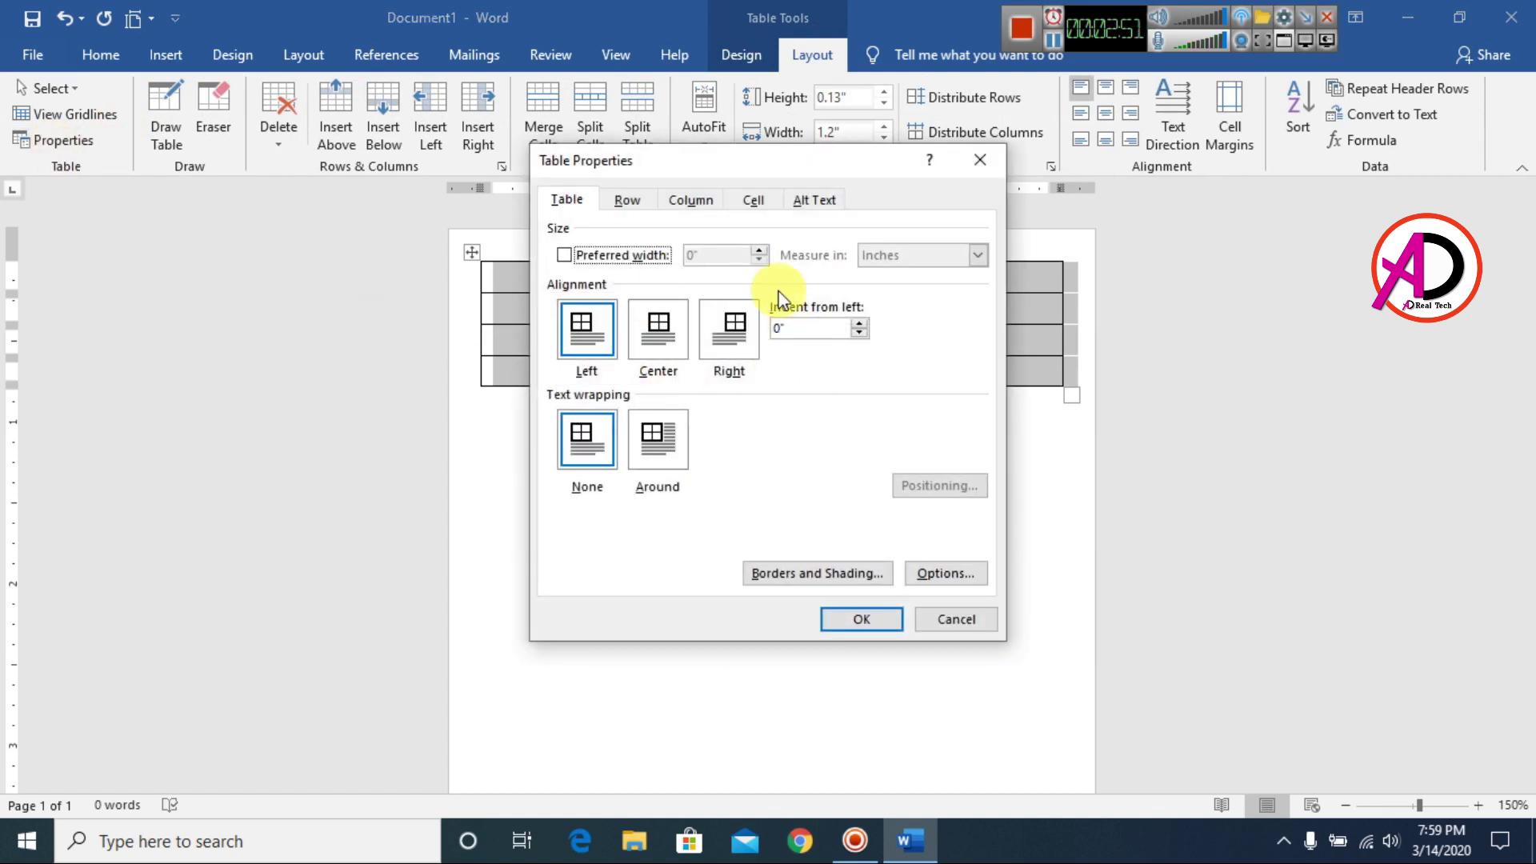
{"action": "left_click", "coordinate": [627, 199]}
{"action": "left_click", "coordinate": [632, 274]}
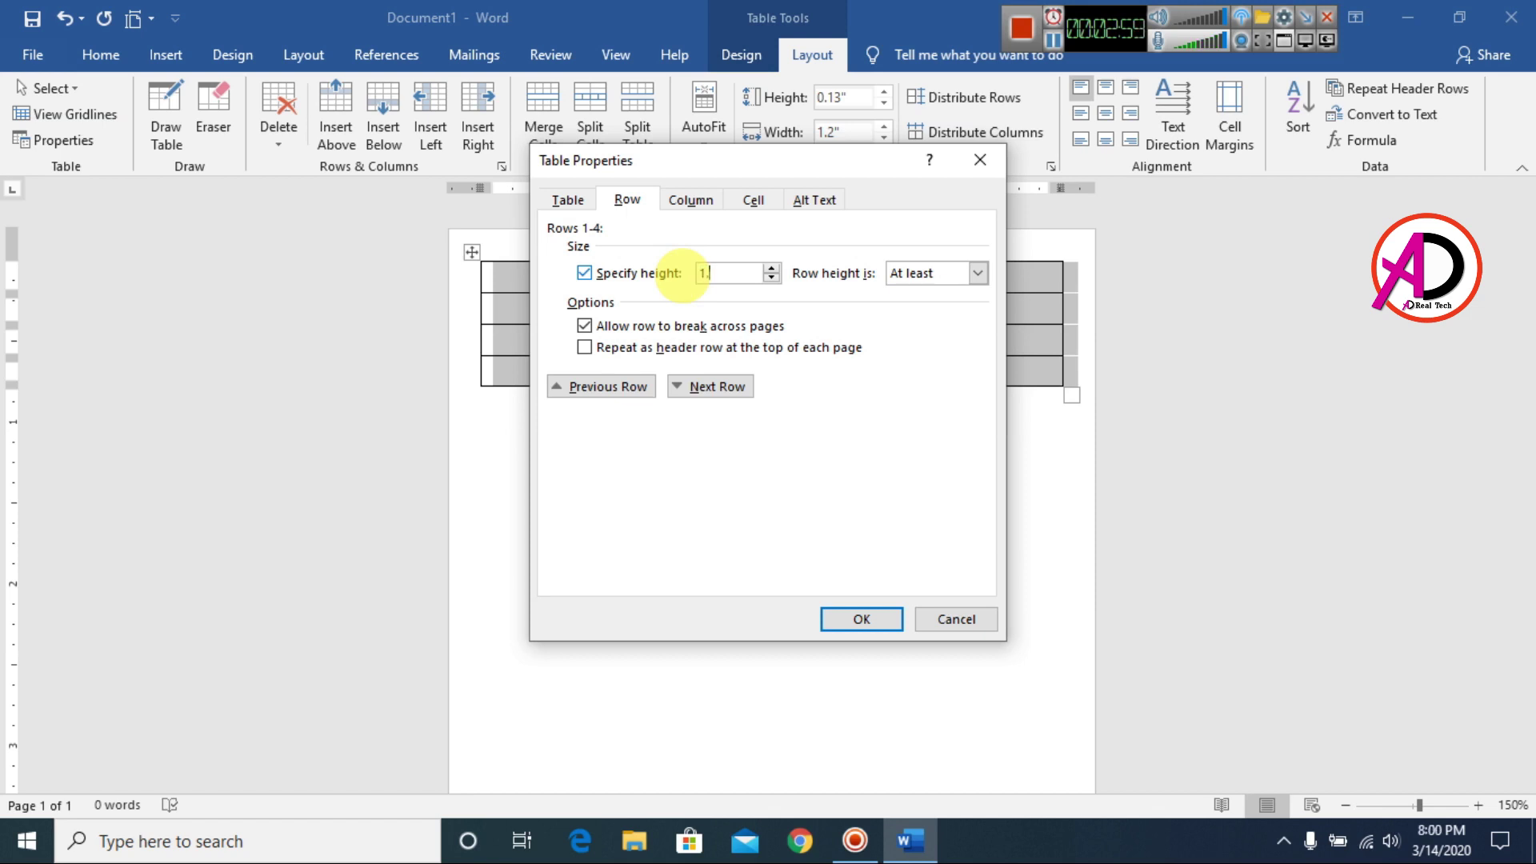
{"action": "left_click", "coordinate": [688, 199]}
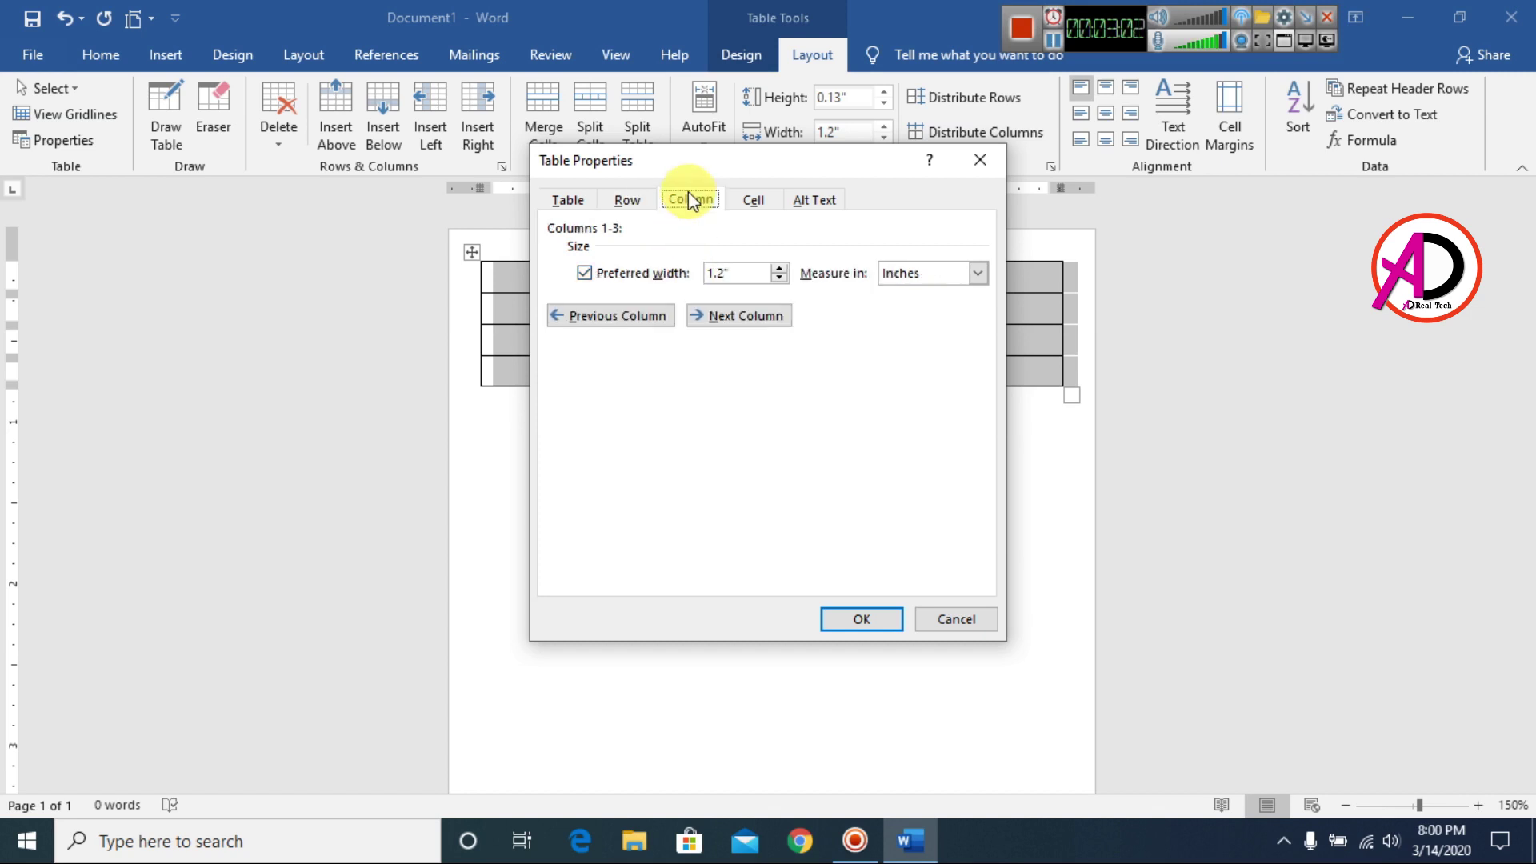
{"action": "left_click", "coordinate": [640, 276]}
{"action": "left_click", "coordinate": [665, 273]}
{"action": "left_click", "coordinate": [728, 272]}
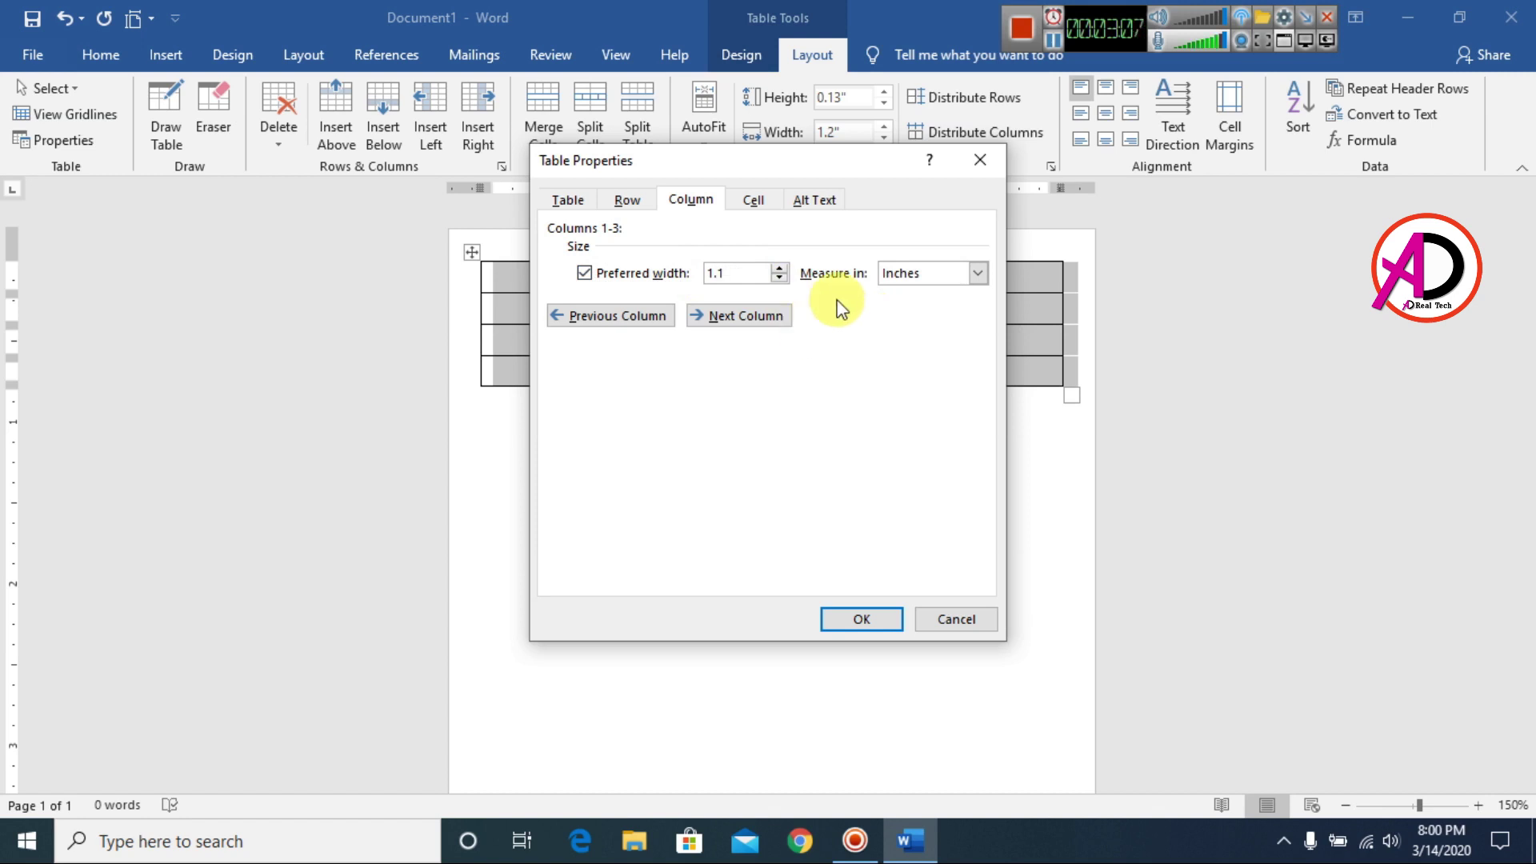
{"action": "left_click", "coordinate": [875, 618]}
- Centre the table horizontally on the page through Table Properties
{"action": "scroll", "coordinate": [768, 480], "scroll_direction": "down", "scroll_amount": 5}
{"action": "scroll", "coordinate": [581, 682], "scroll_direction": "up", "scroll_amount": 3}
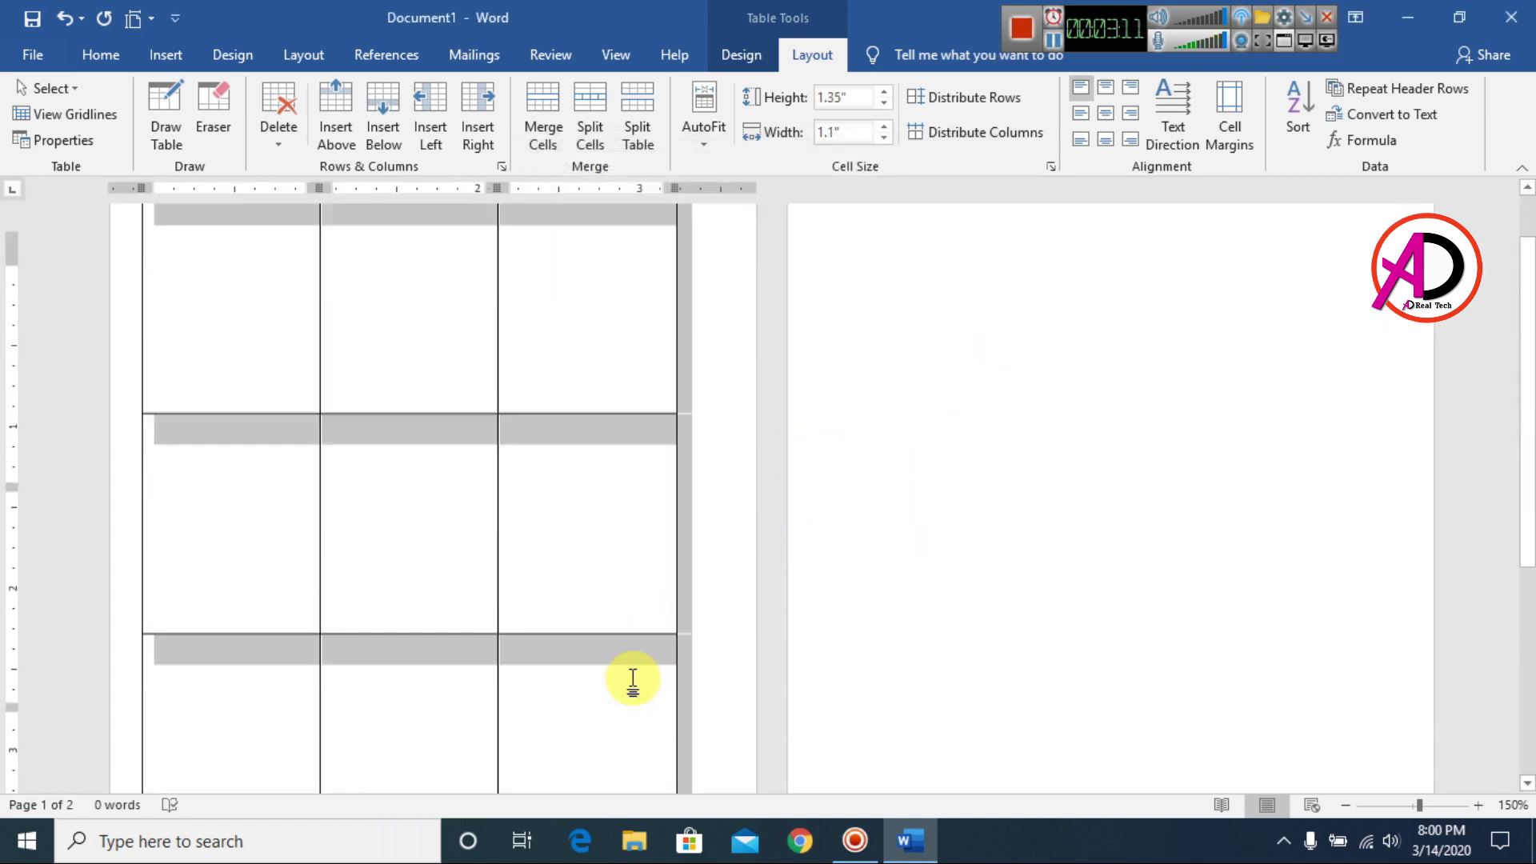
{"action": "key", "text": "Left"}
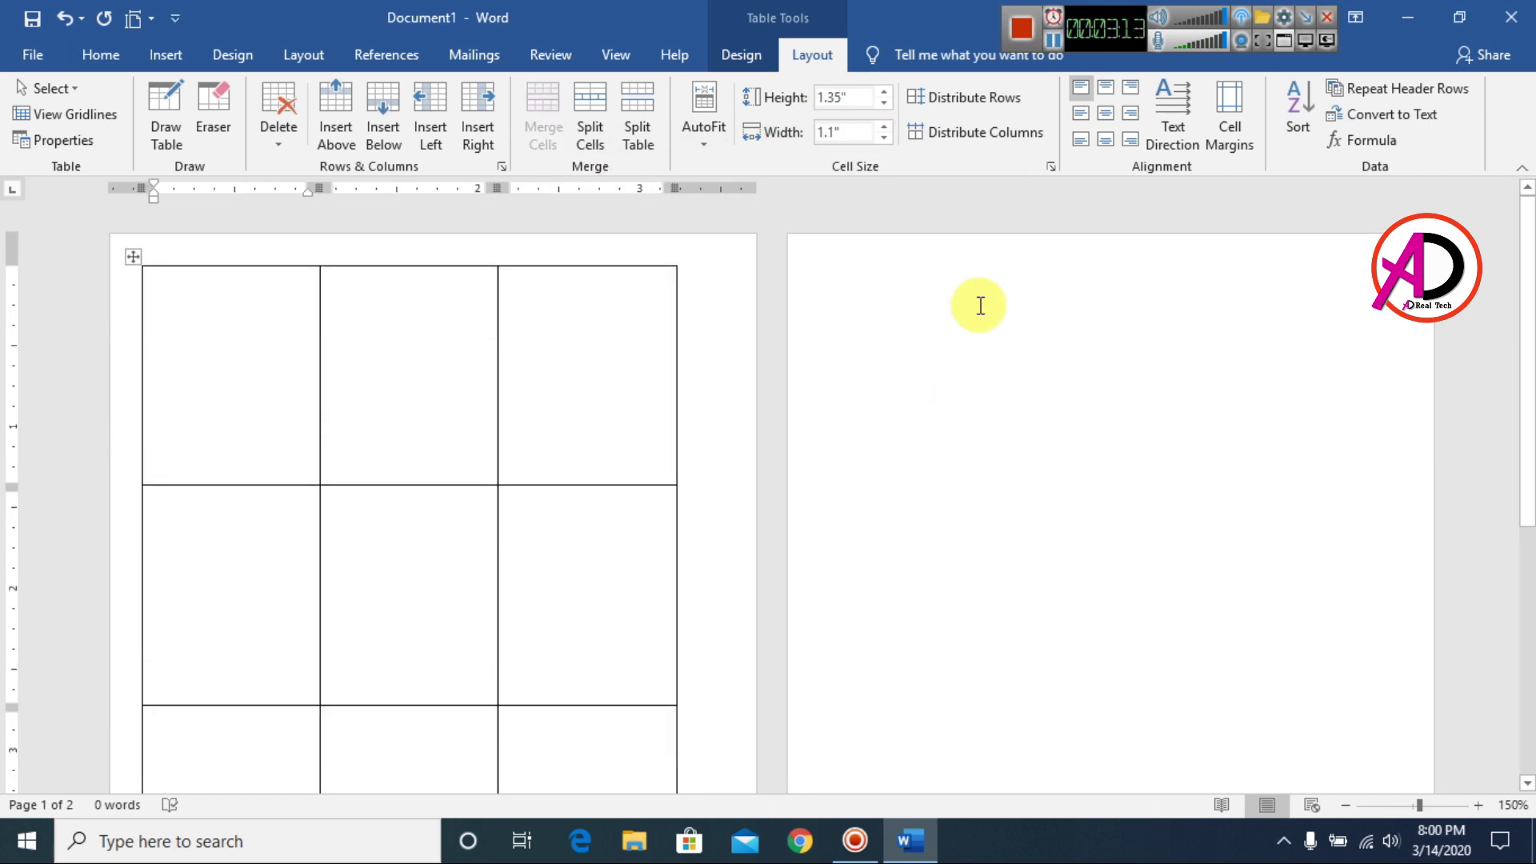
{"action": "scroll", "coordinate": [638, 532], "scroll_direction": "down", "scroll_amount": 5}
{"action": "scroll", "coordinate": [636, 572], "scroll_direction": "up", "scroll_amount": 3}
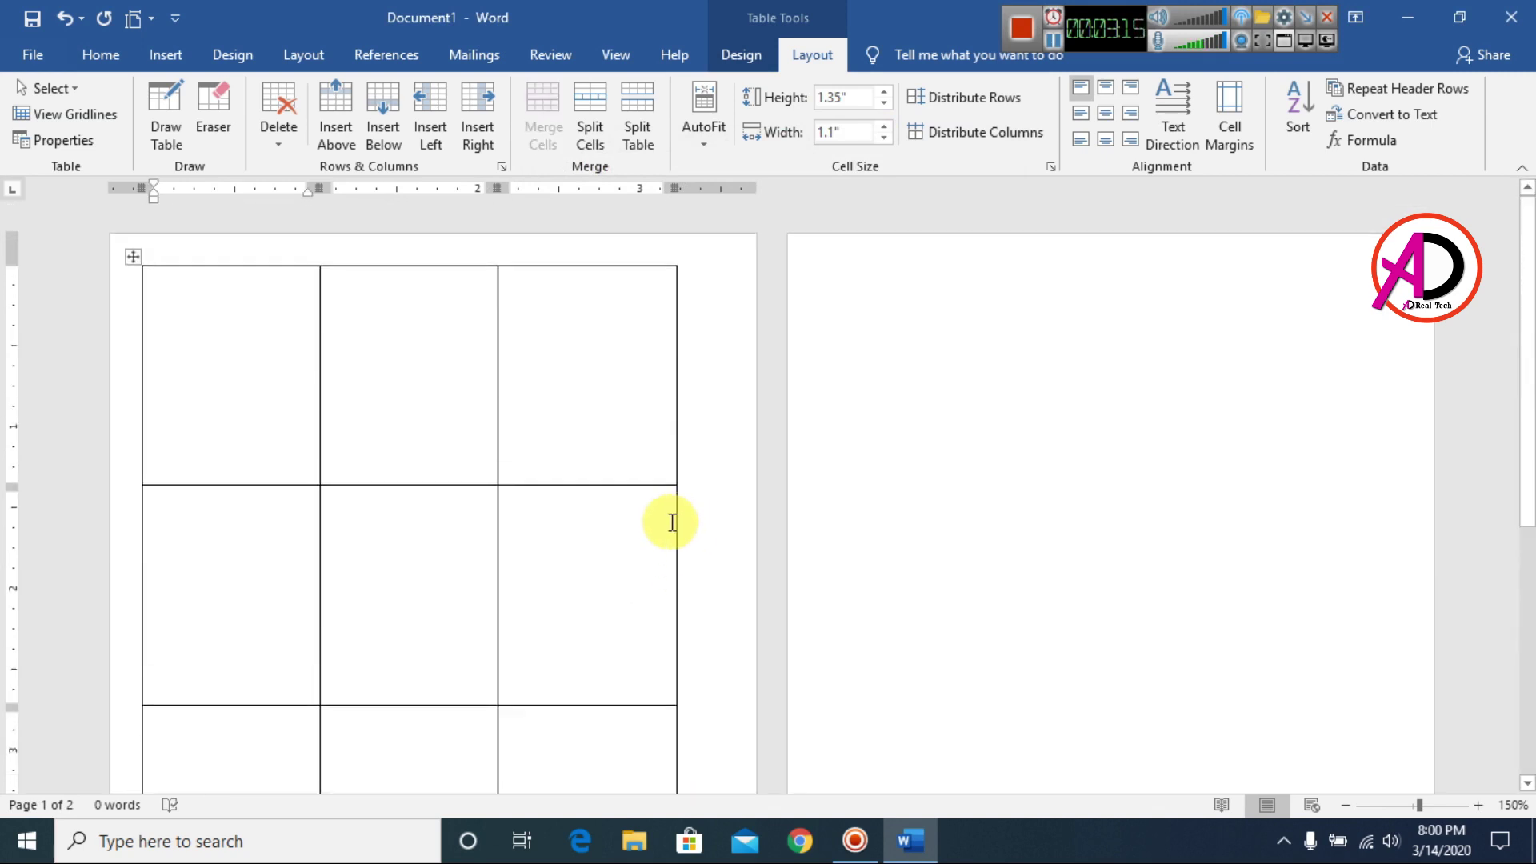
{"action": "scroll", "coordinate": [257, 641], "scroll_direction": "down", "scroll_amount": 3}
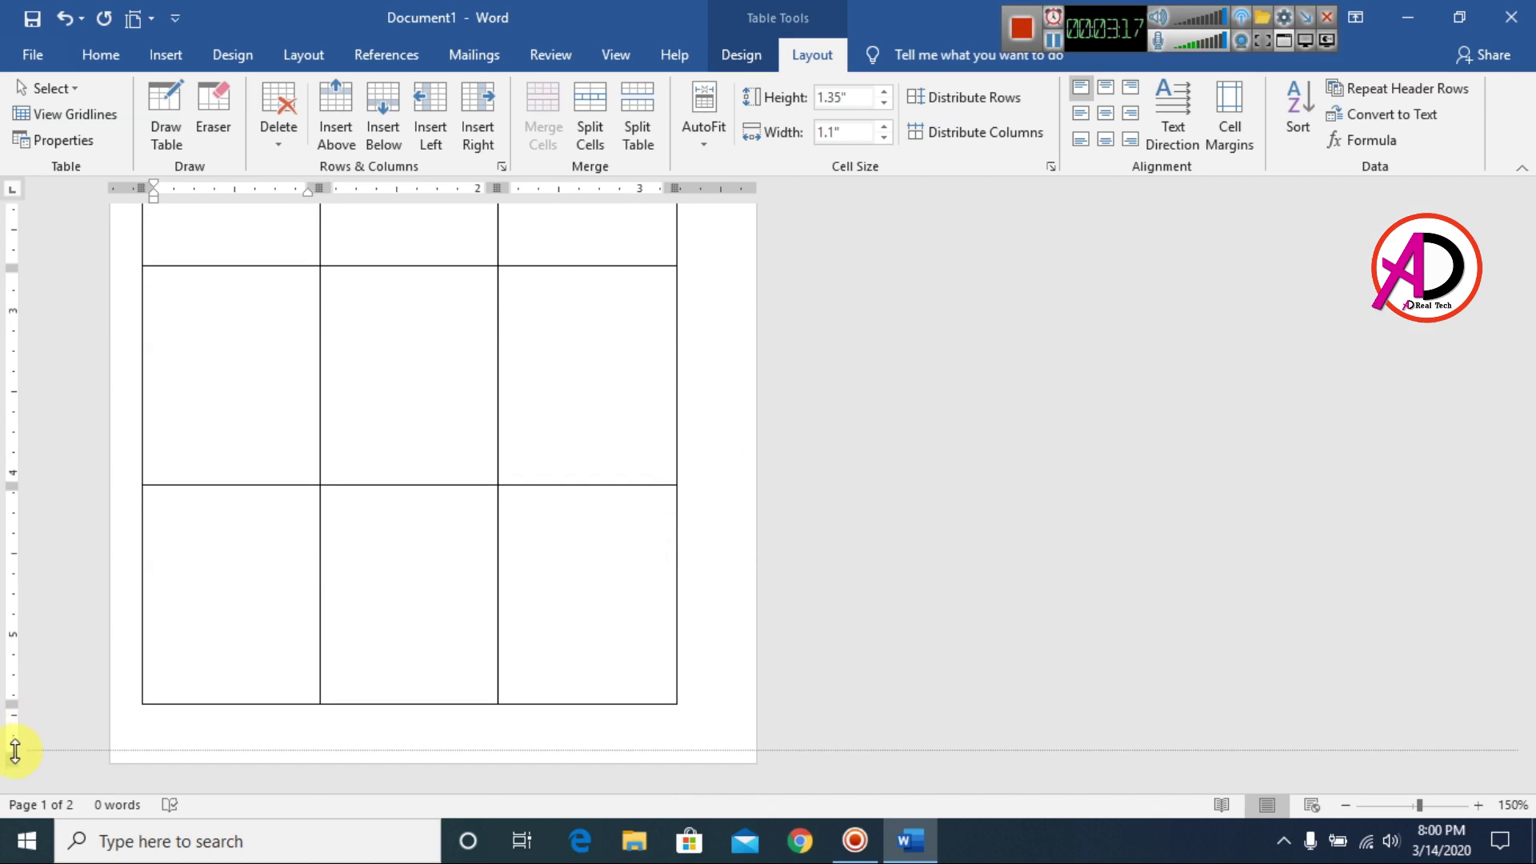
{"action": "scroll", "coordinate": [522, 635], "scroll_direction": "up", "scroll_amount": 3}
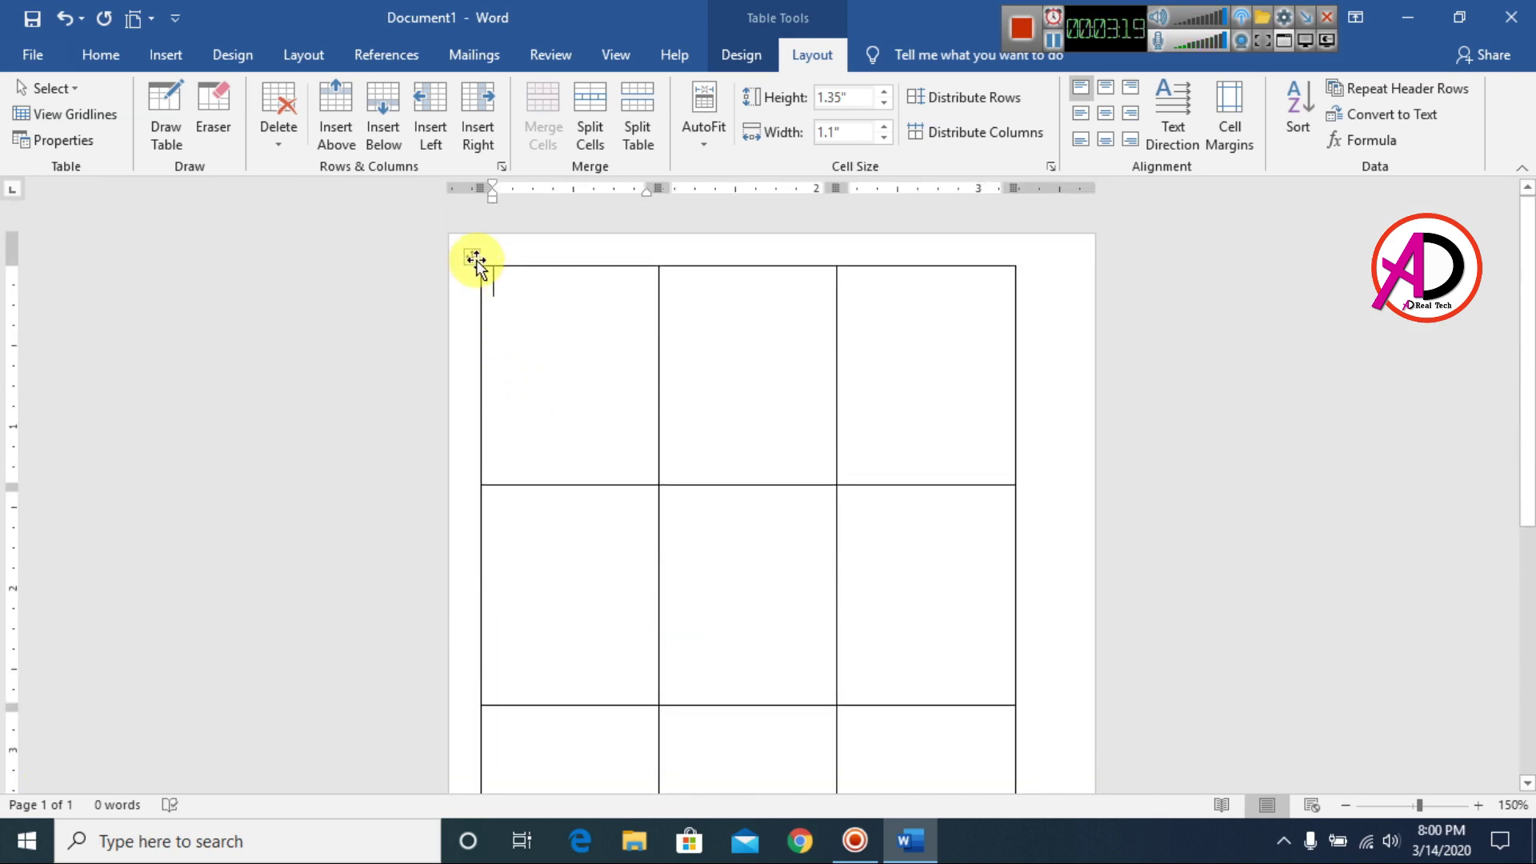
{"action": "left_click", "coordinate": [474, 258]}
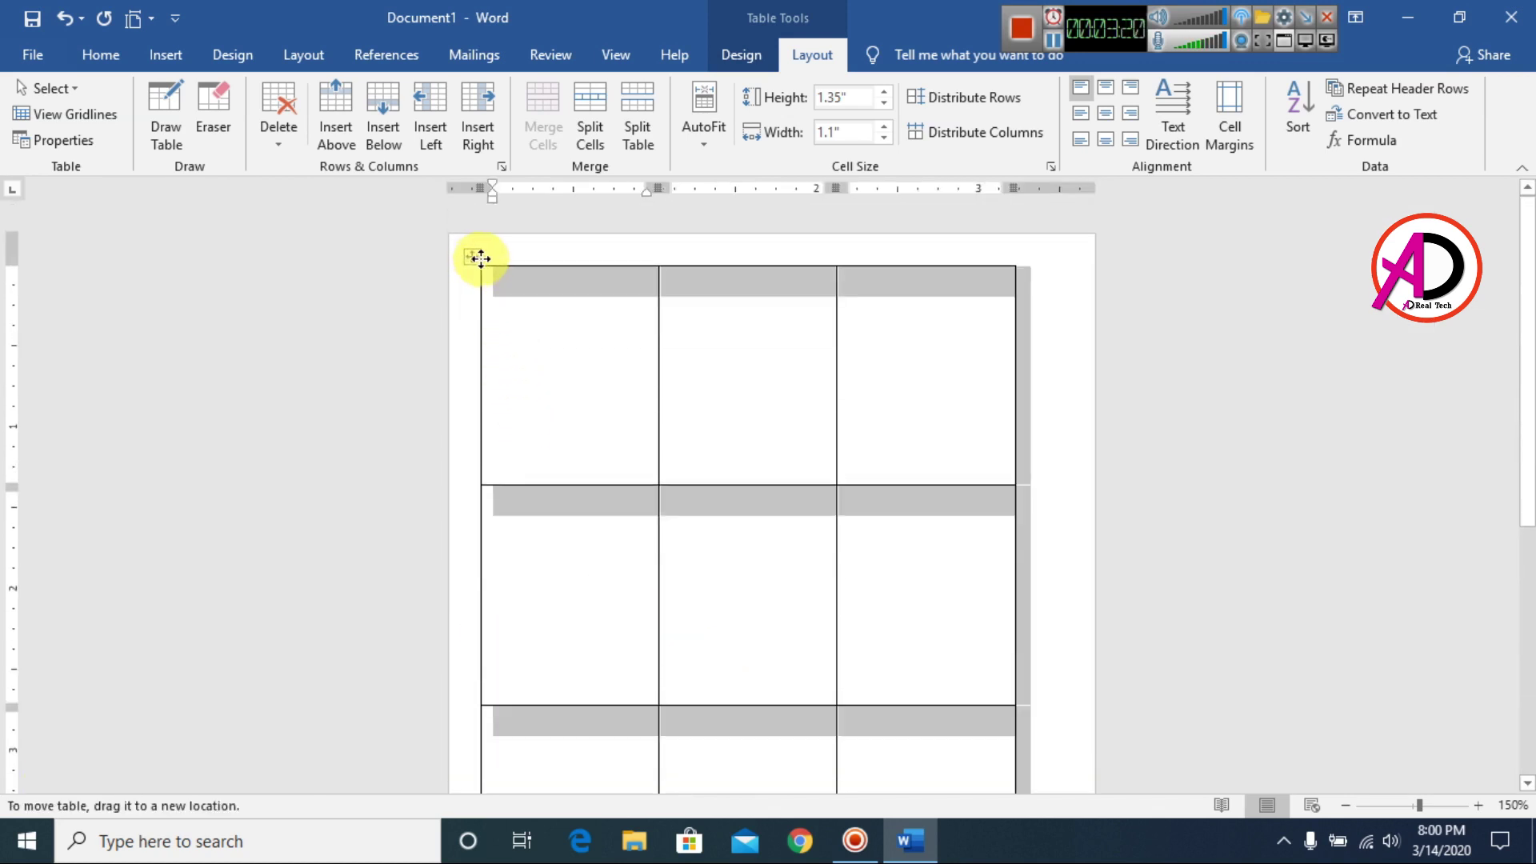
{"action": "left_click", "coordinate": [52, 140]}
{"action": "left_click", "coordinate": [570, 204]}
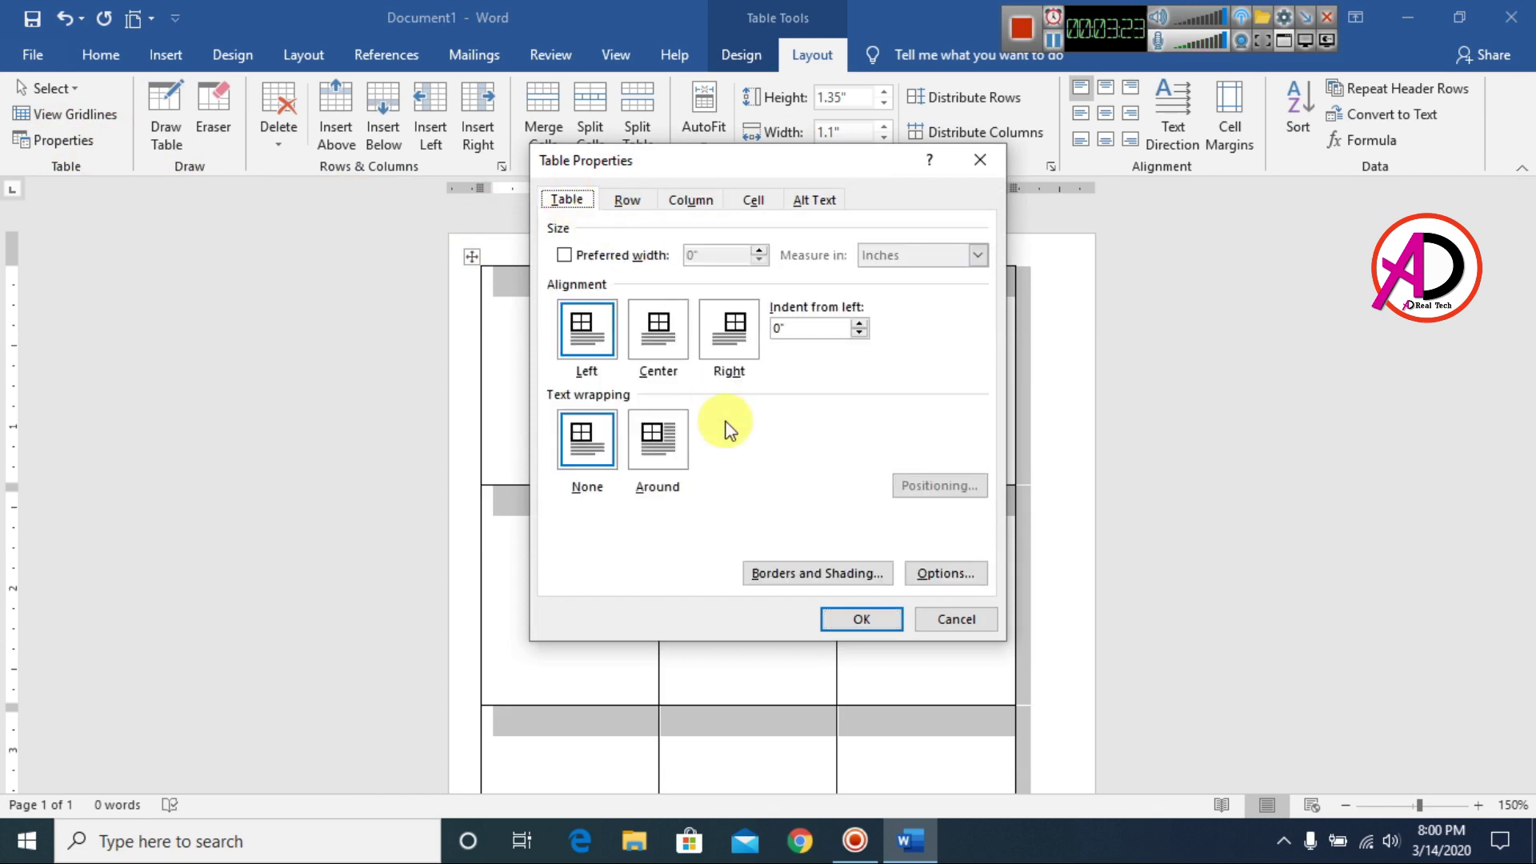
{"action": "left_click", "coordinate": [655, 328]}
{"action": "left_click", "coordinate": [862, 618]}
{"action": "left_click", "coordinate": [1055, 576]}
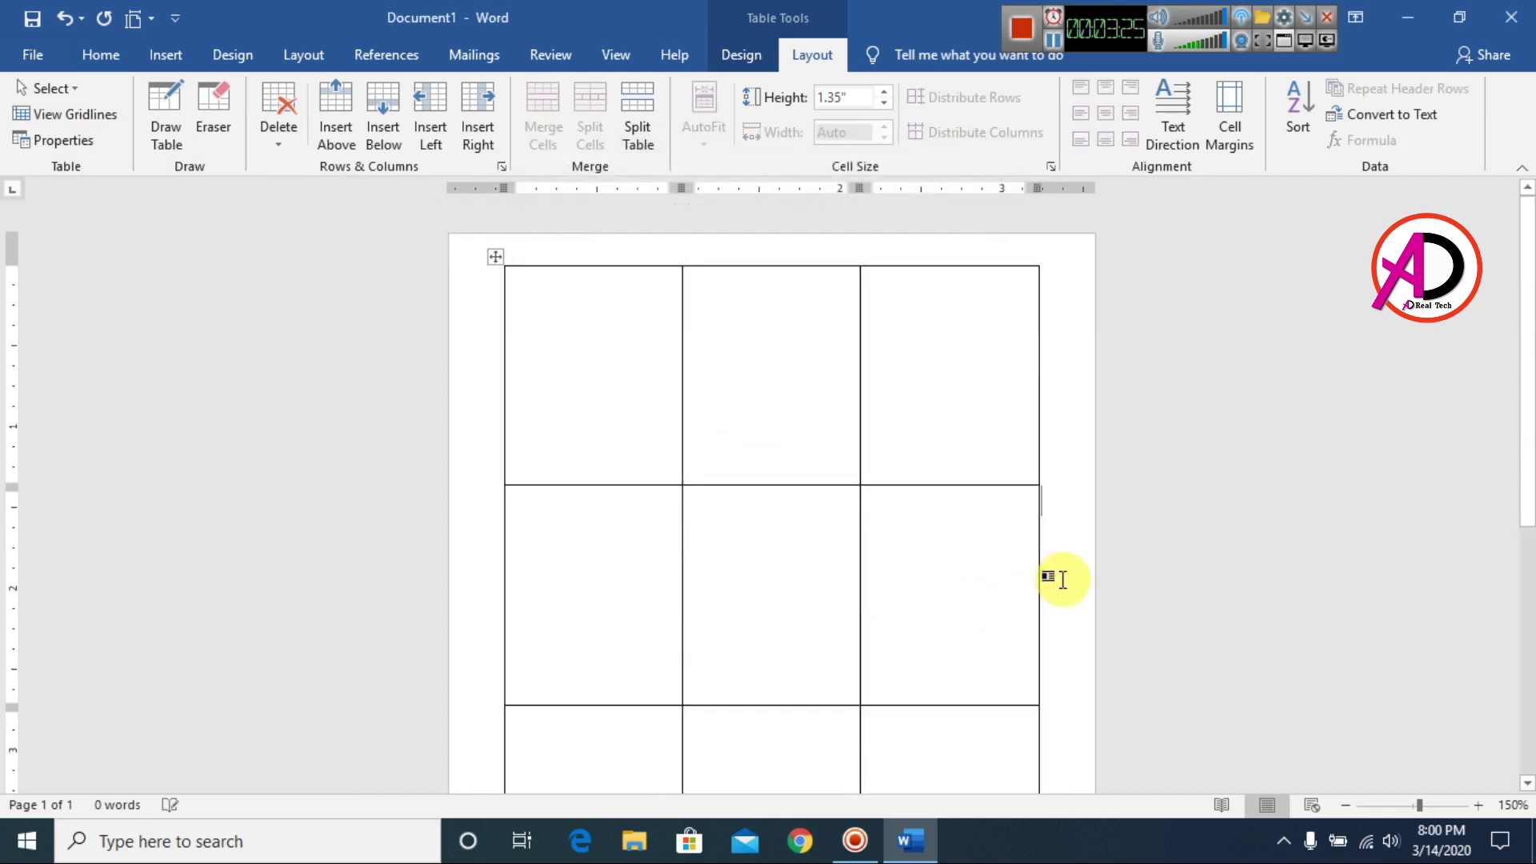
{"action": "scroll", "coordinate": [984, 592], "scroll_direction": "down", "scroll_amount": 3}
{"action": "scroll", "coordinate": [992, 629], "scroll_direction": "up", "scroll_amount": 2}
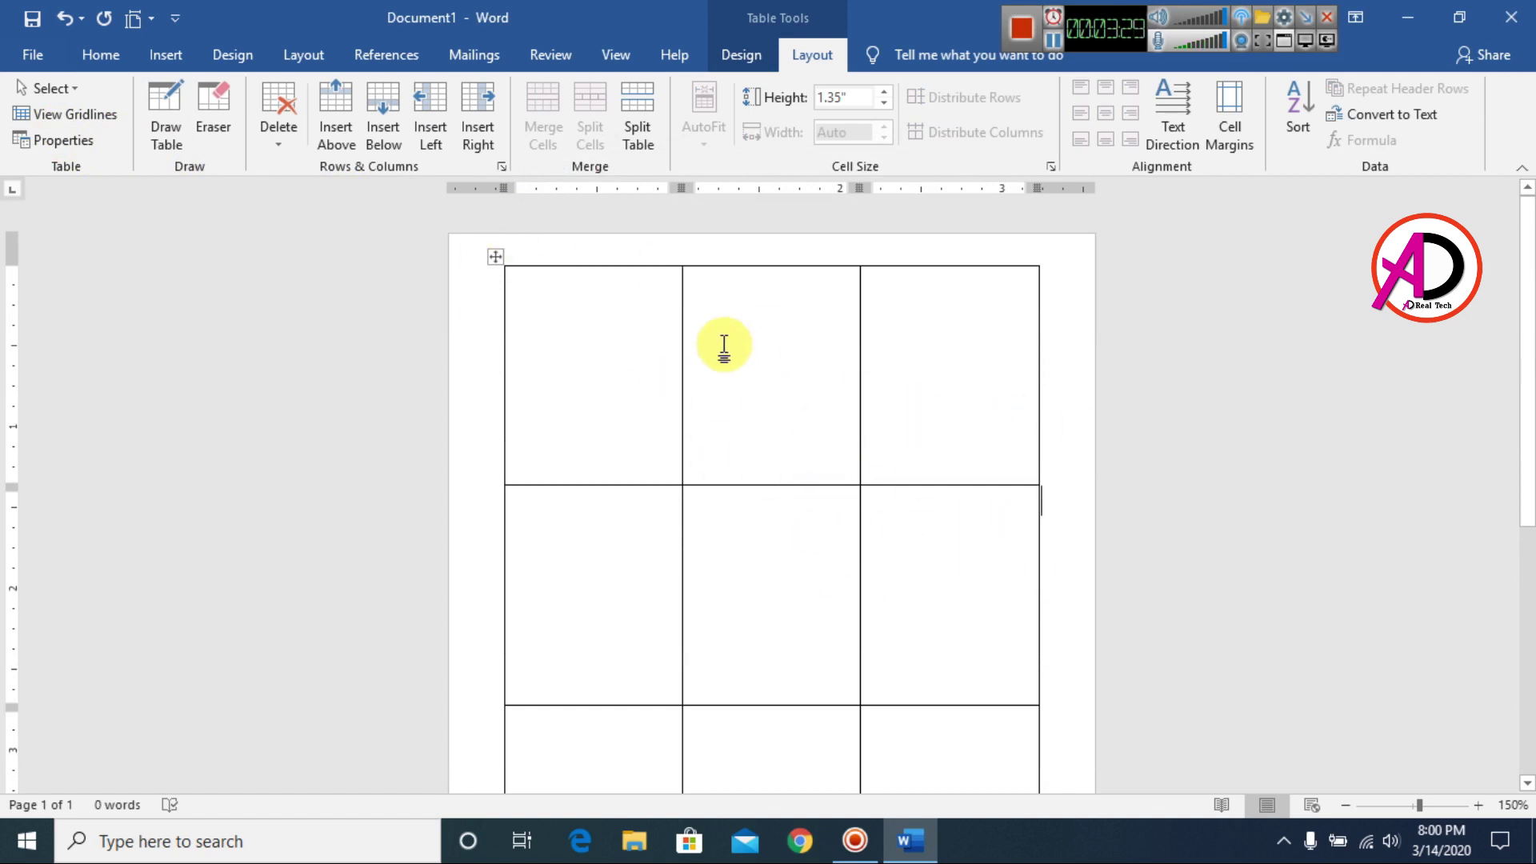
- Start a Labels mail merge, cancelling the Label Options dialog without changes
{"action": "left_click", "coordinate": [470, 56]}
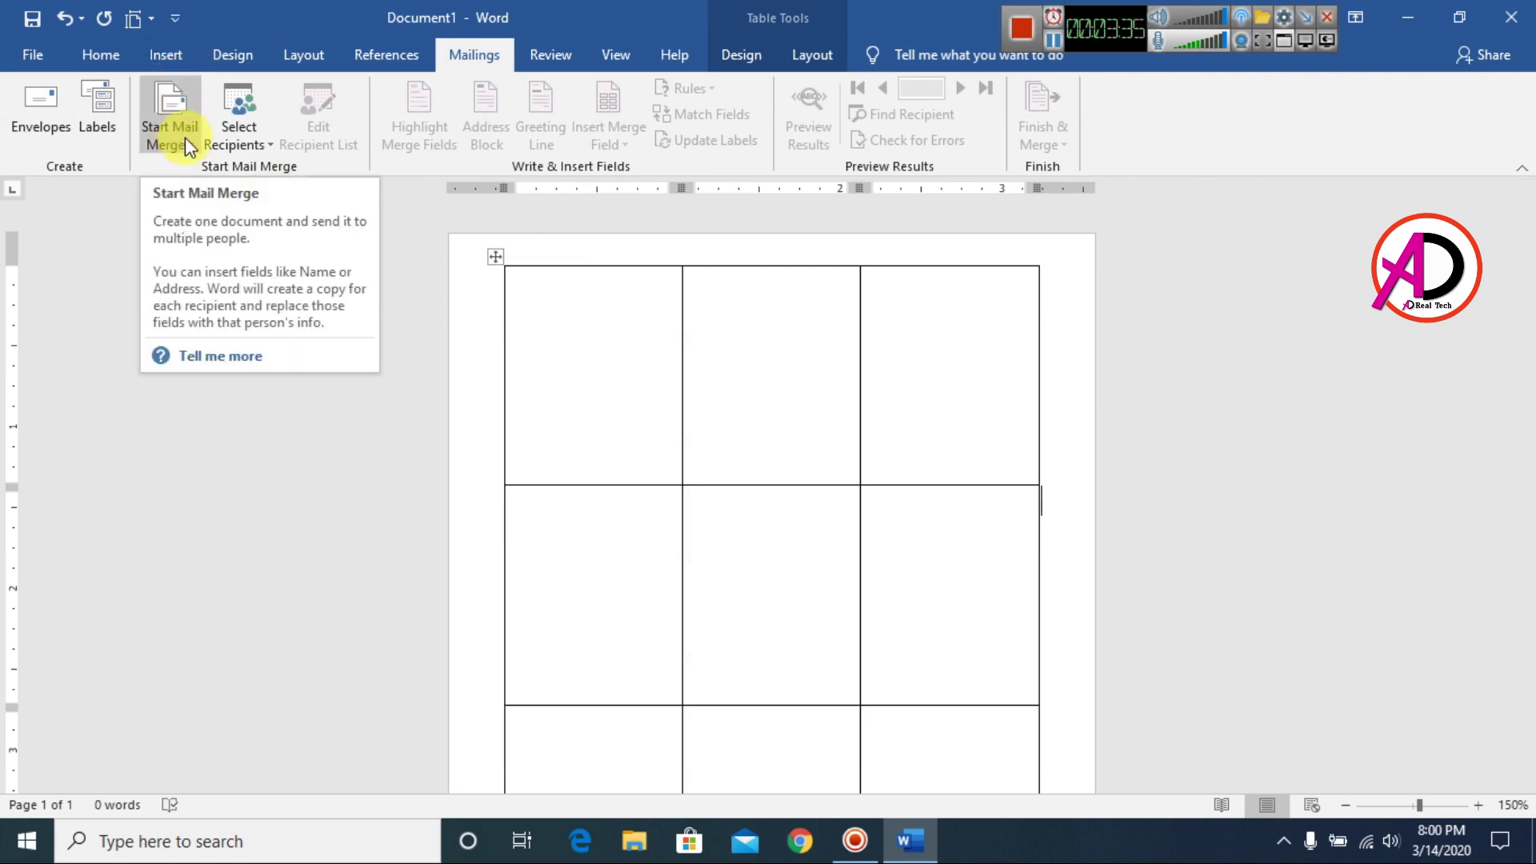
{"action": "left_click", "coordinate": [184, 137]}
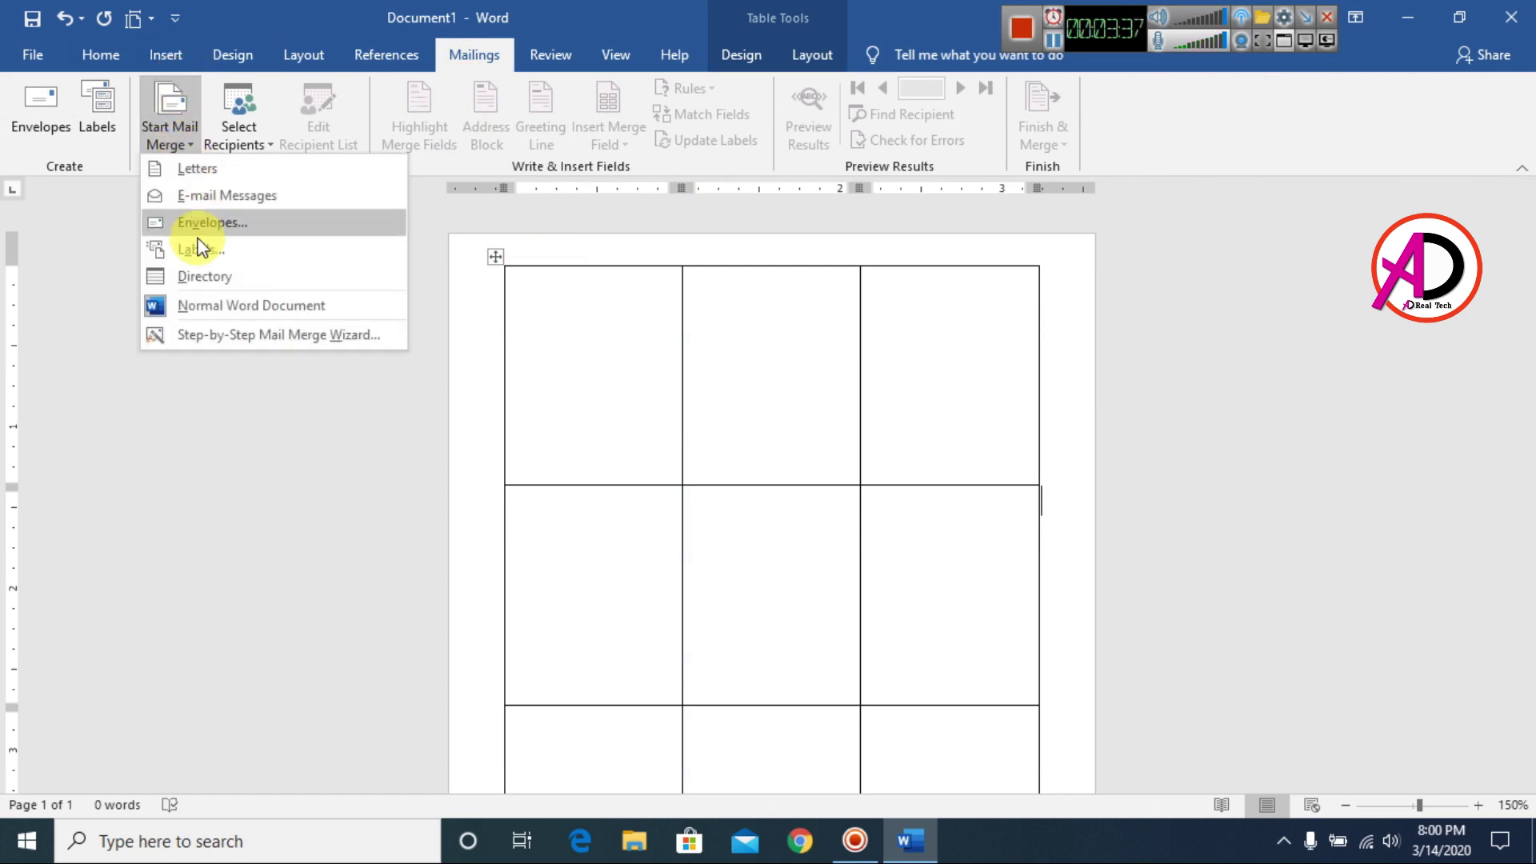
{"action": "left_click", "coordinate": [225, 257]}
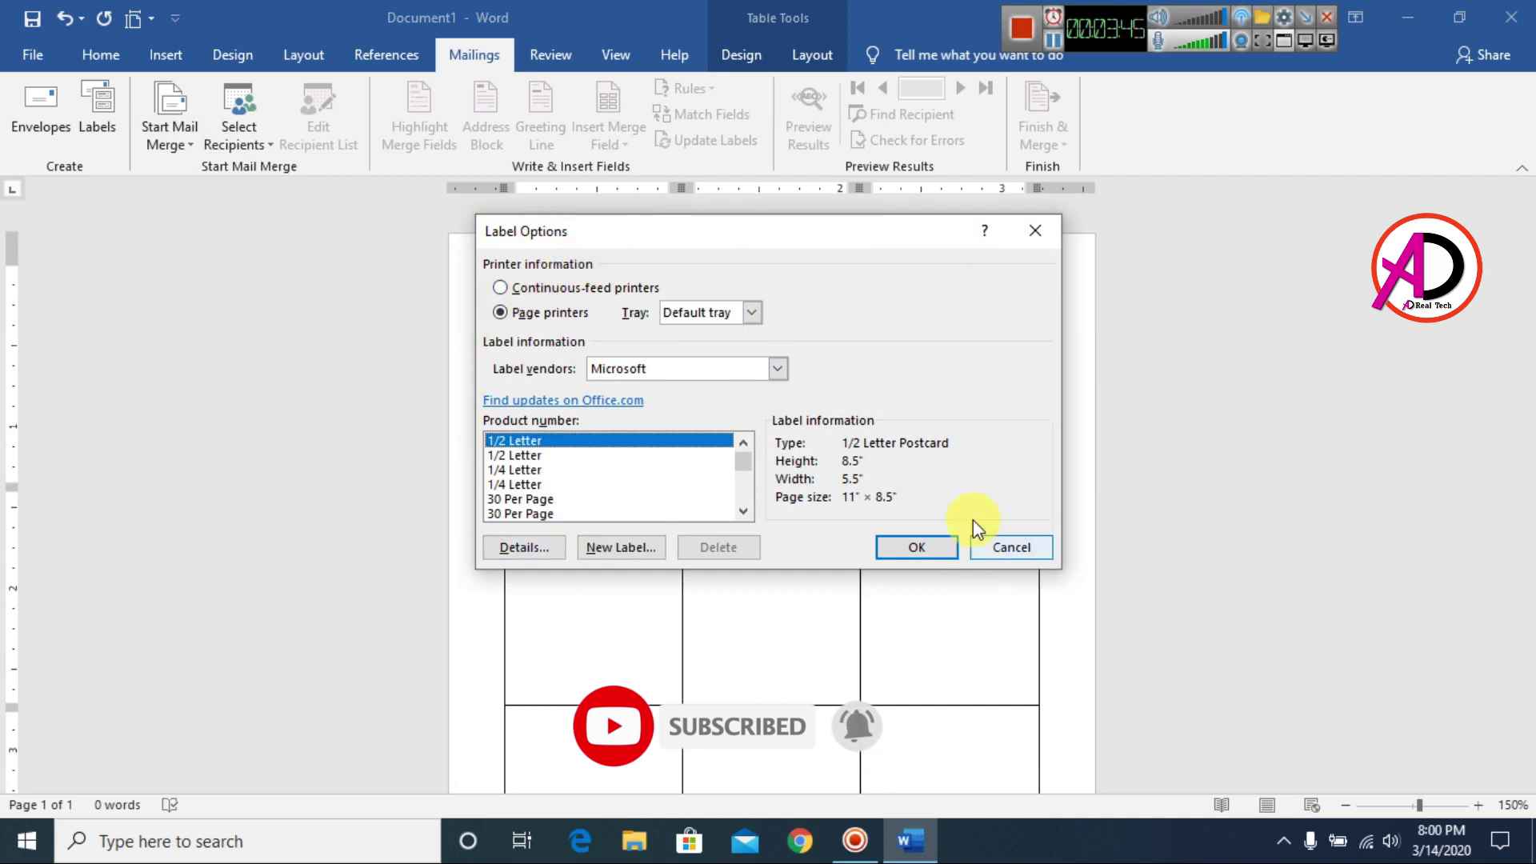
{"action": "left_click", "coordinate": [1013, 547]}
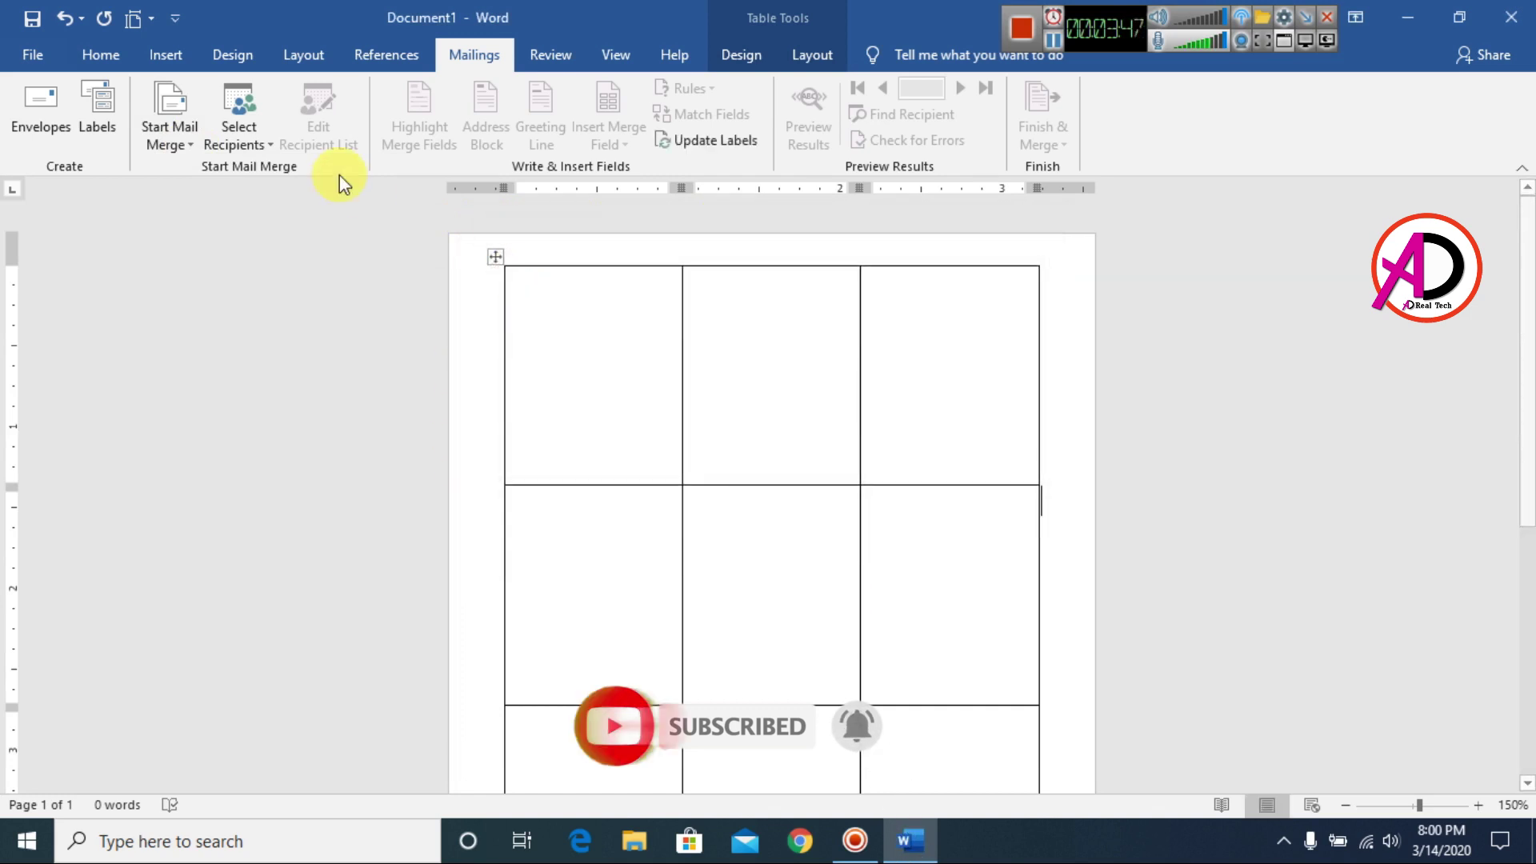
{"action": "left_click", "coordinate": [170, 135]}
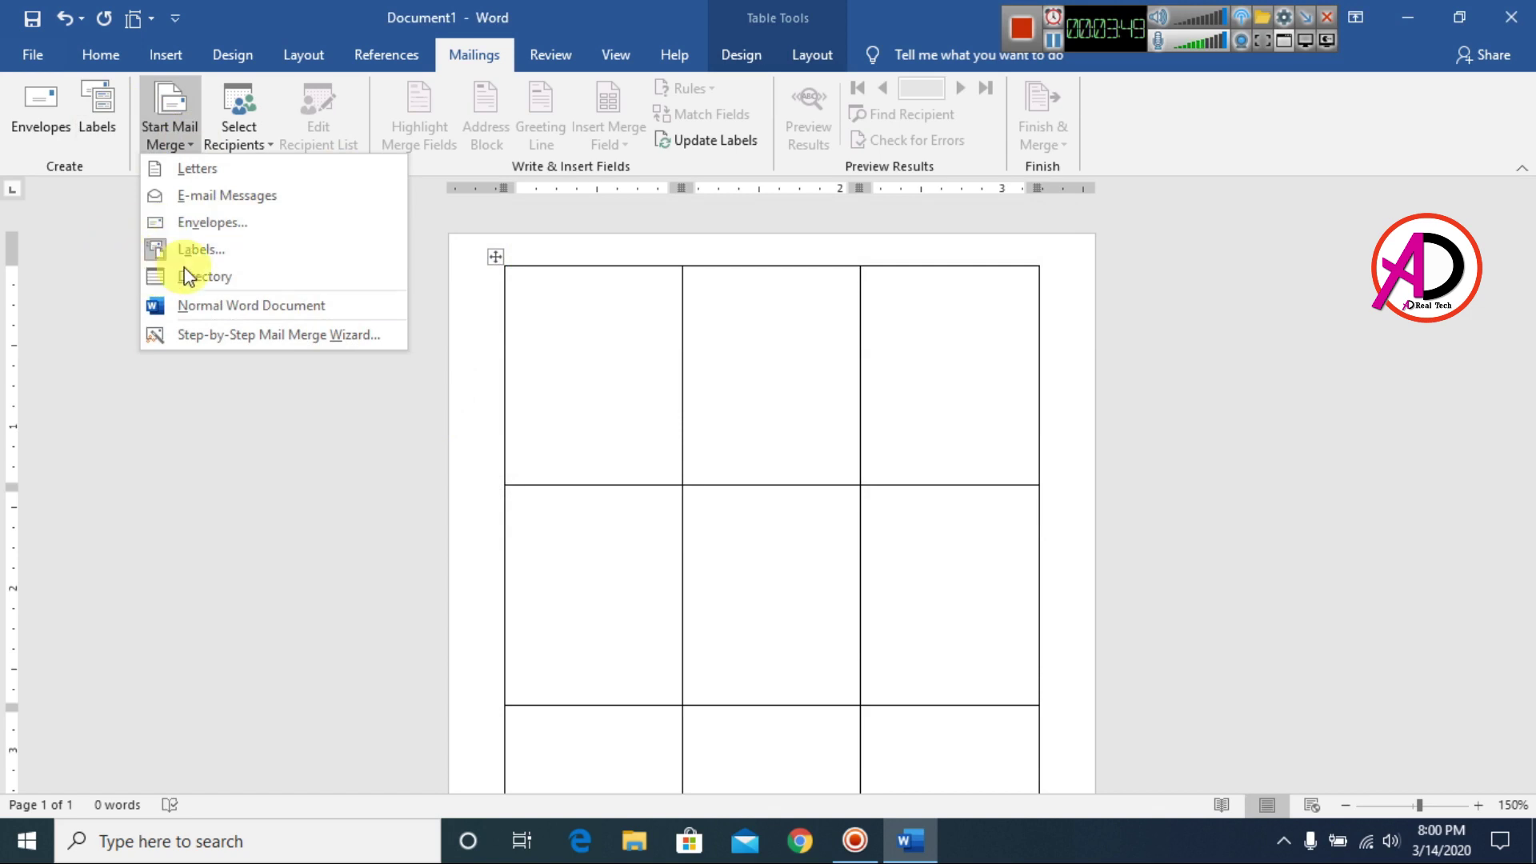
{"action": "left_click", "coordinate": [1095, 423]}
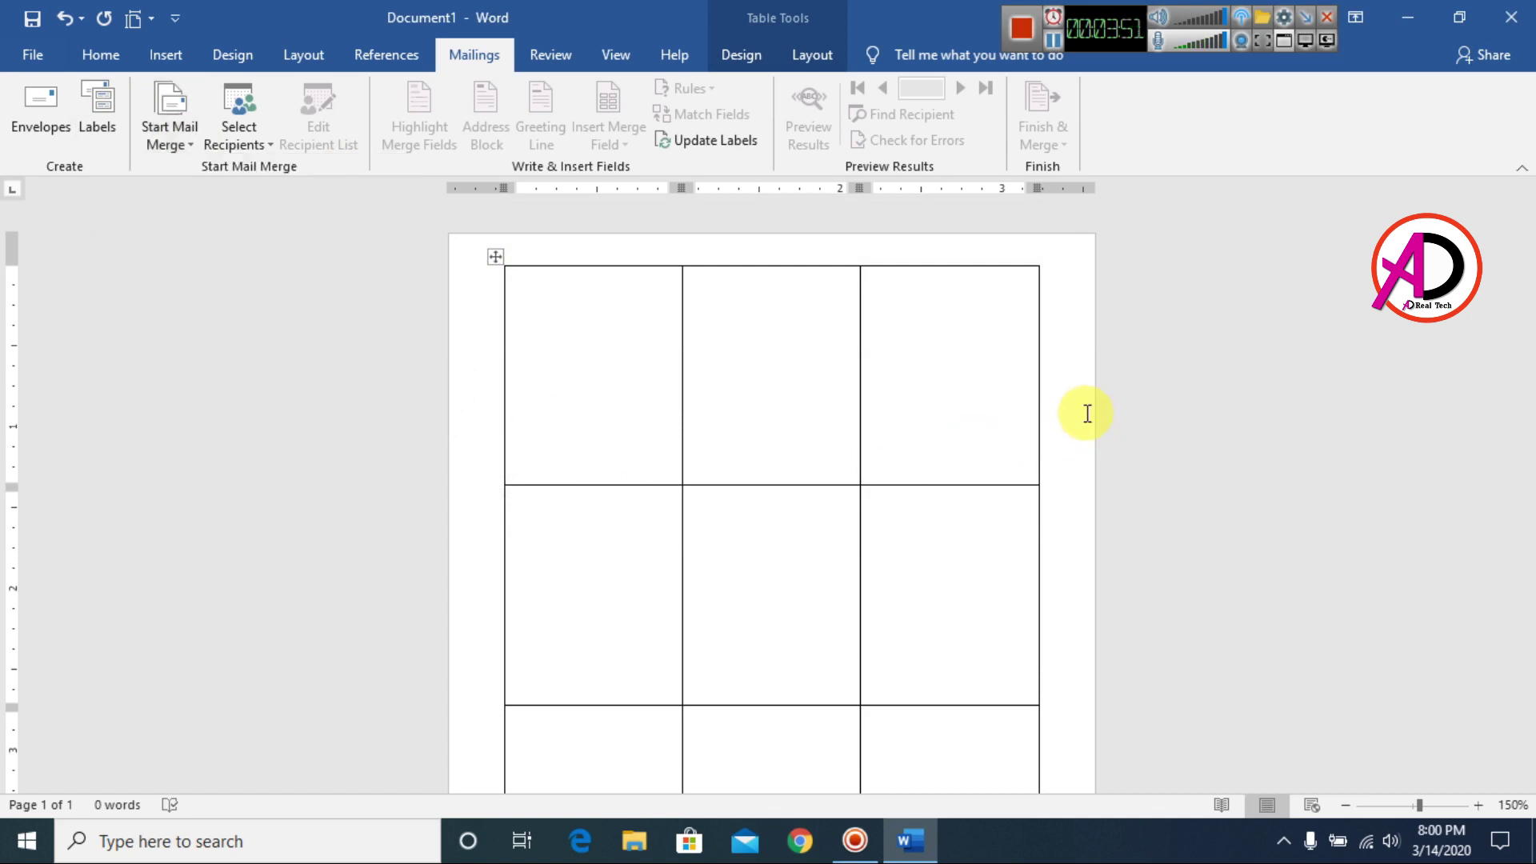
{"action": "left_click", "coordinate": [166, 53]}
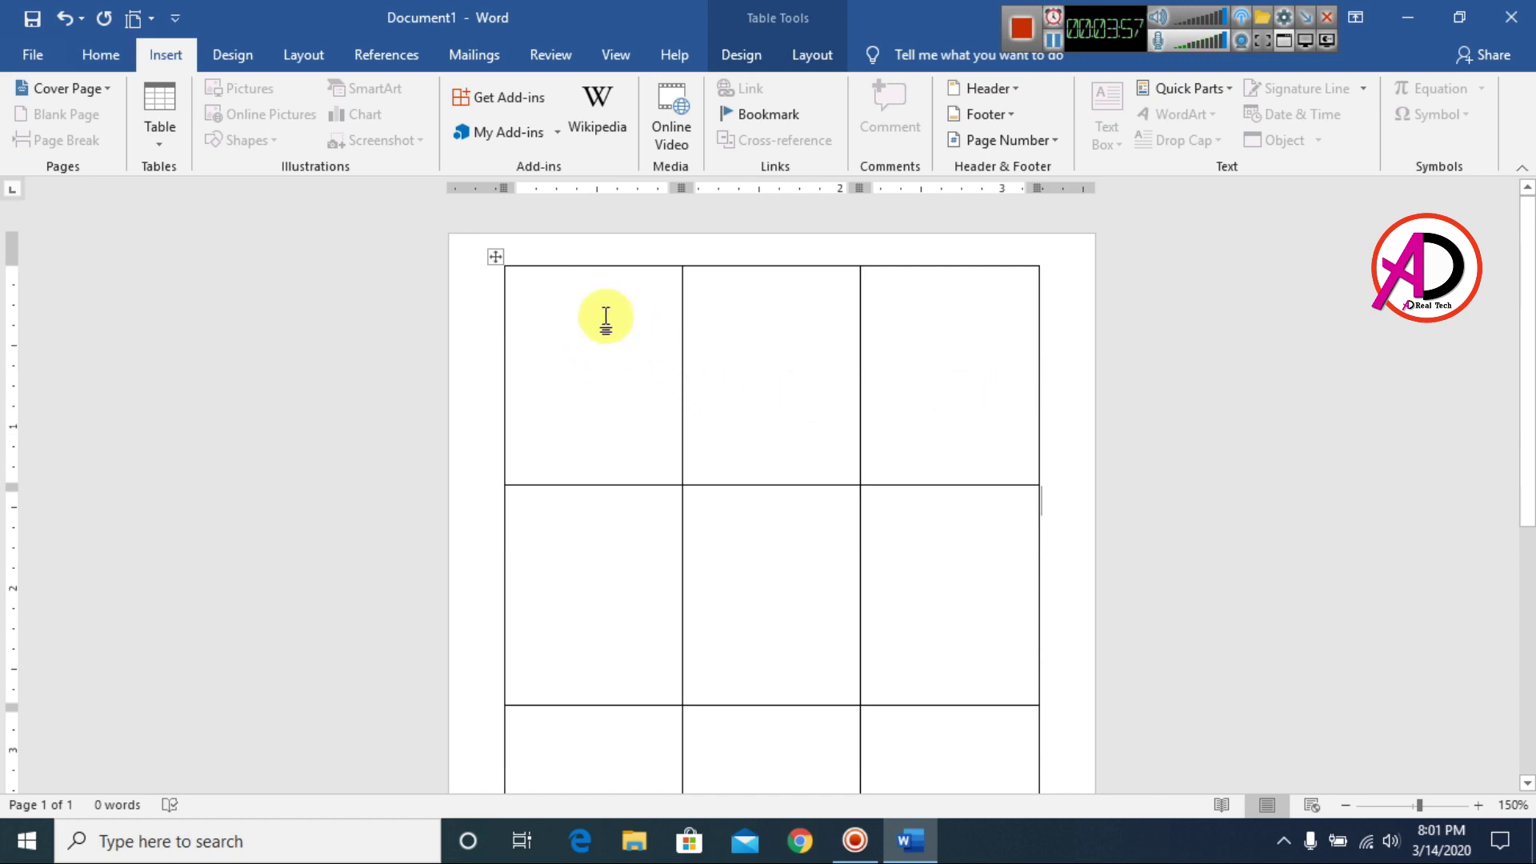
- Insert passport-size-photo-background-11 from the Desktop into the first cell, wrapped In Front of Text
{"action": "left_click", "coordinate": [629, 330]}
{"action": "left_click", "coordinate": [238, 89]}
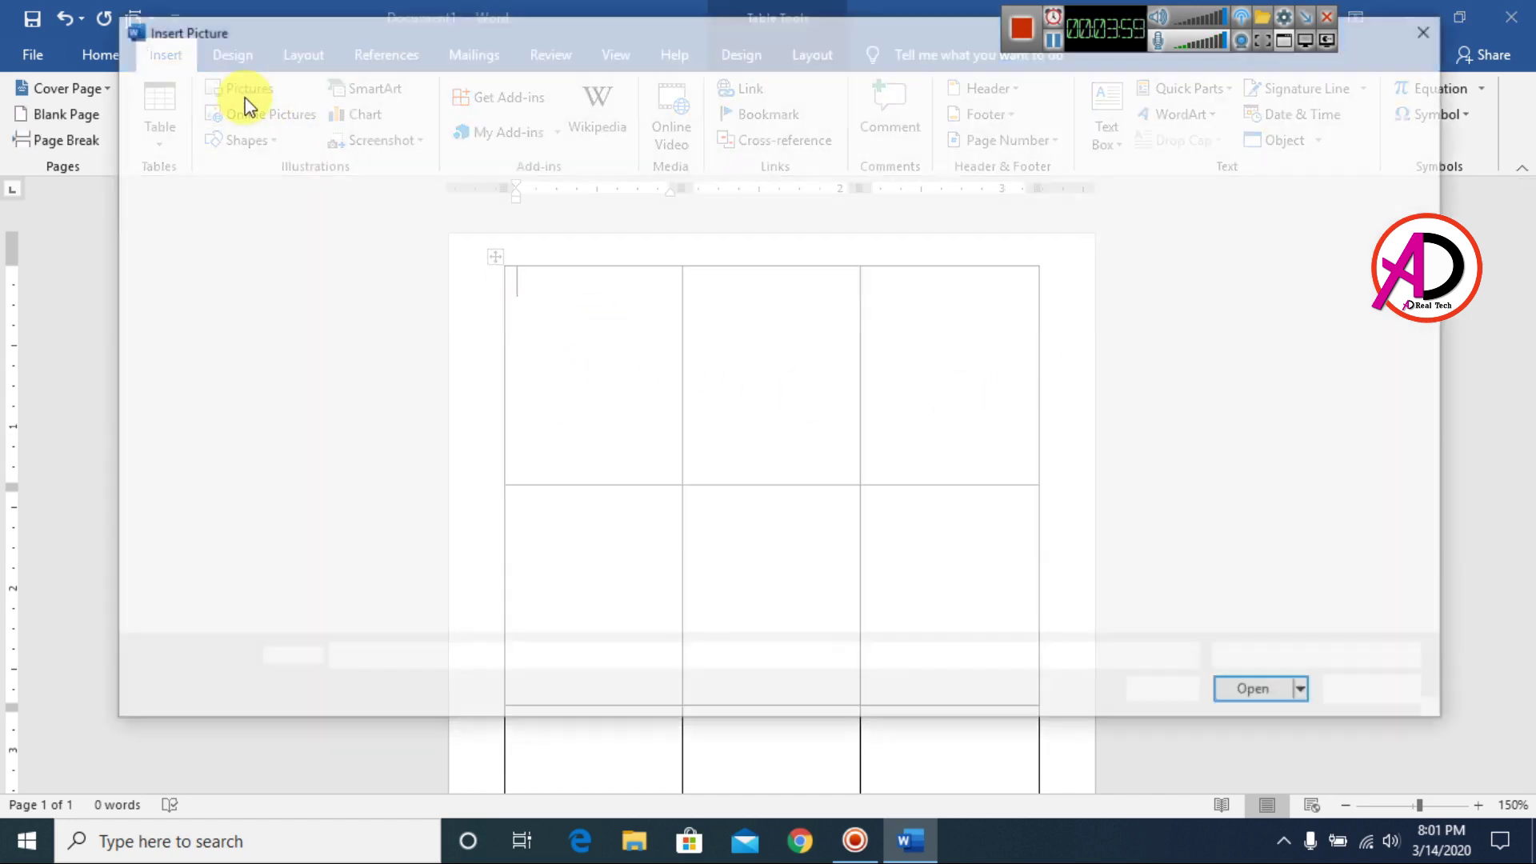
{"action": "scroll", "coordinate": [264, 264], "scroll_direction": "up", "scroll_amount": 3}
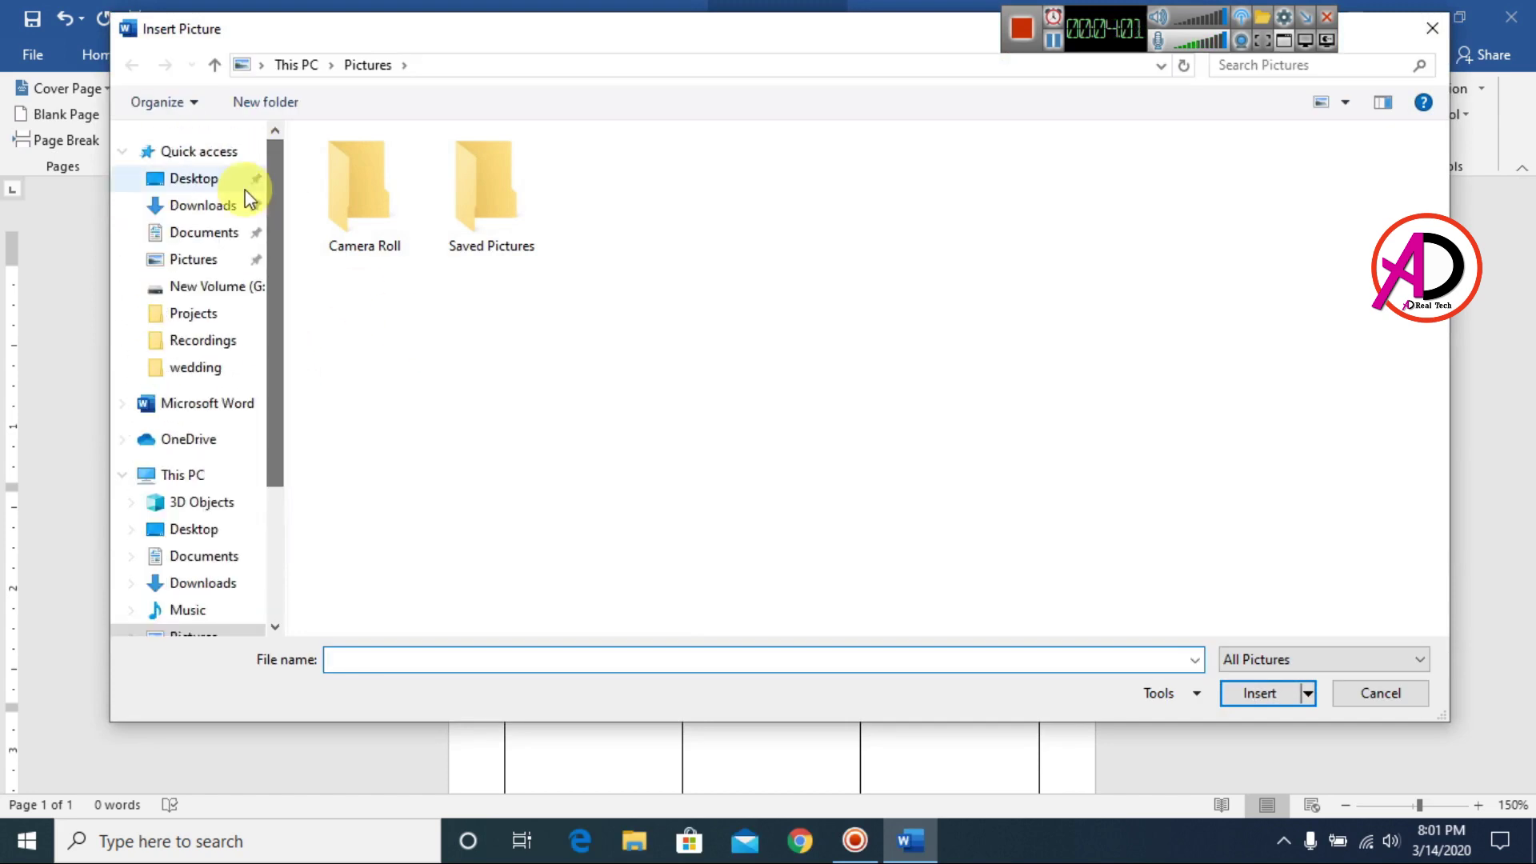
{"action": "left_click", "coordinate": [182, 179]}
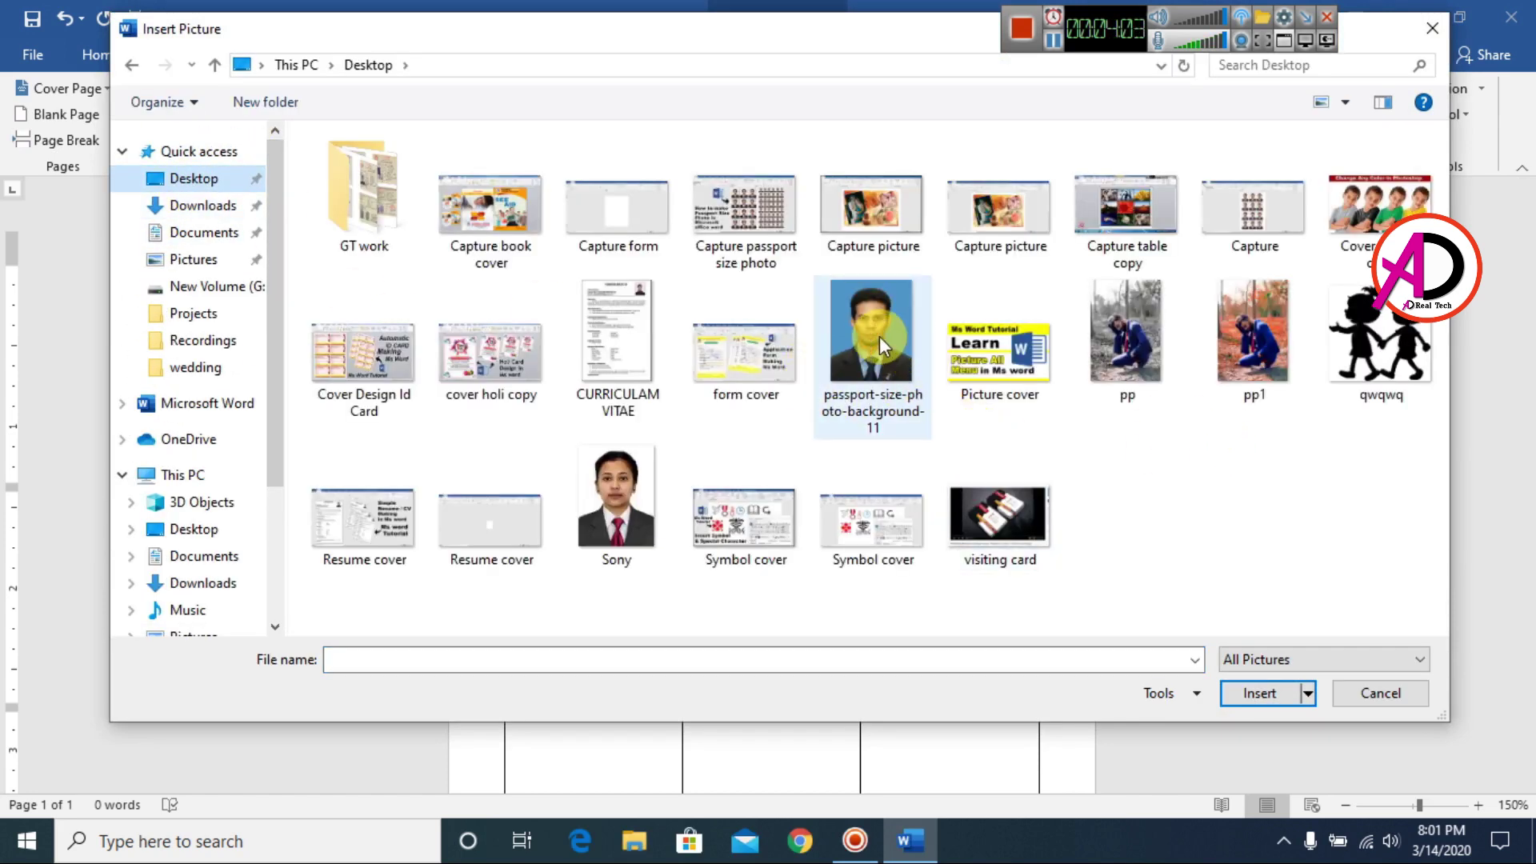
{"action": "double_click", "coordinate": [876, 336]}
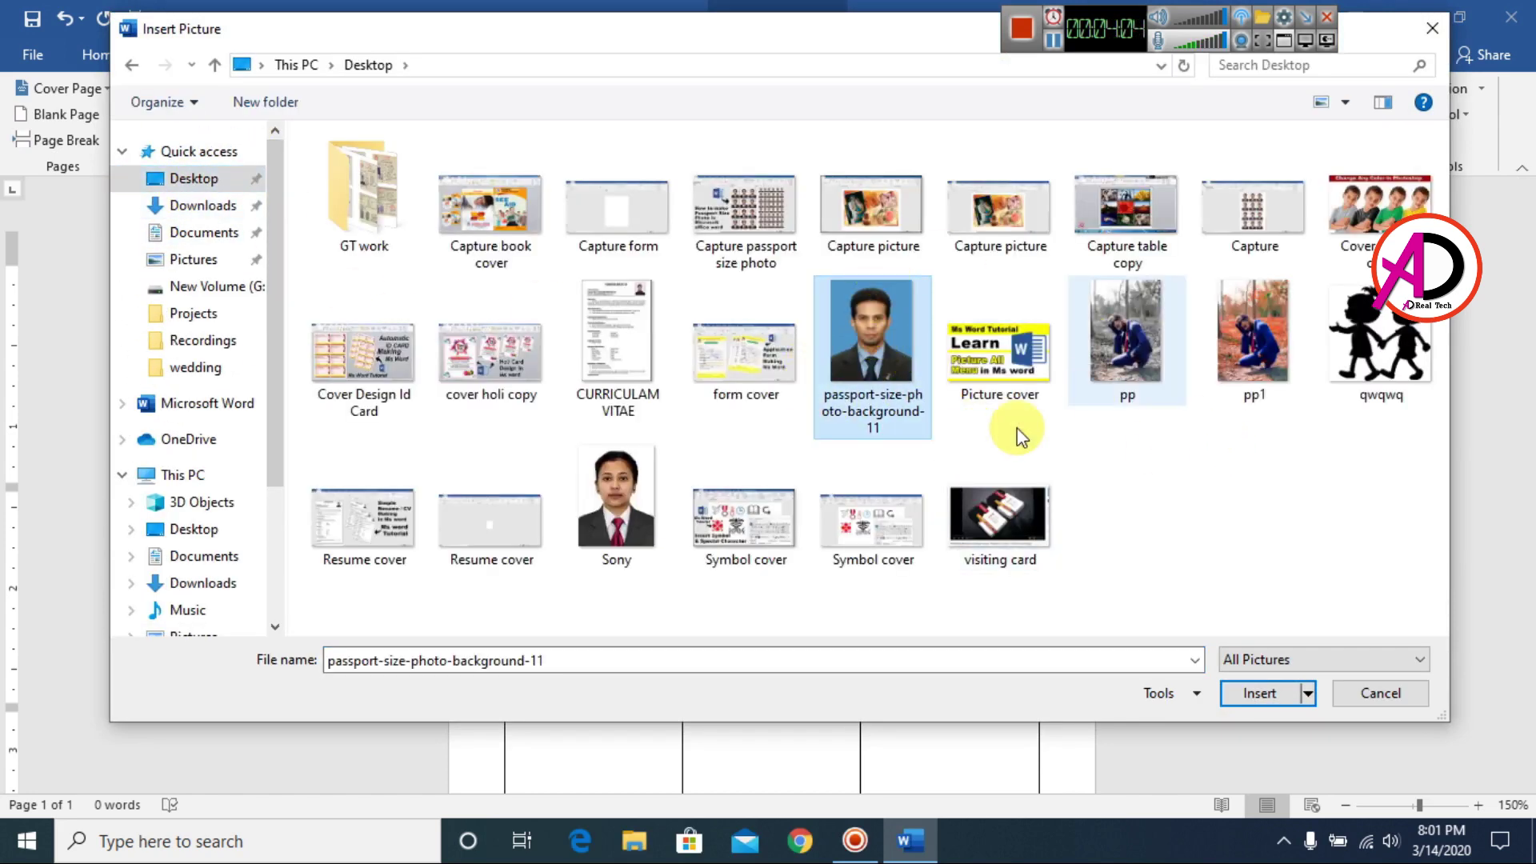
{"action": "left_click", "coordinate": [1262, 693]}
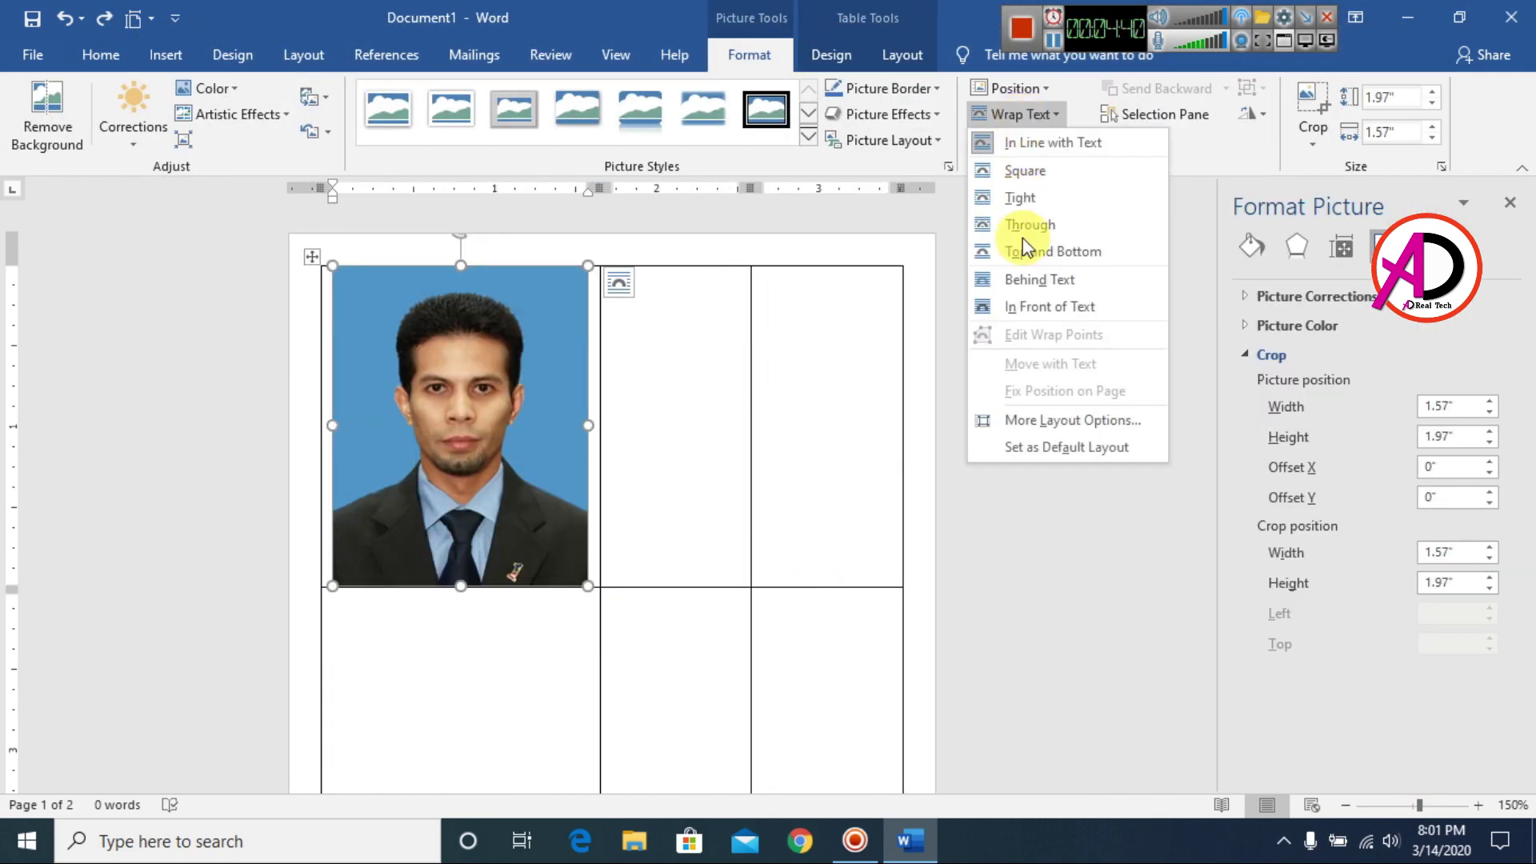
{"action": "left_click", "coordinate": [1034, 305]}
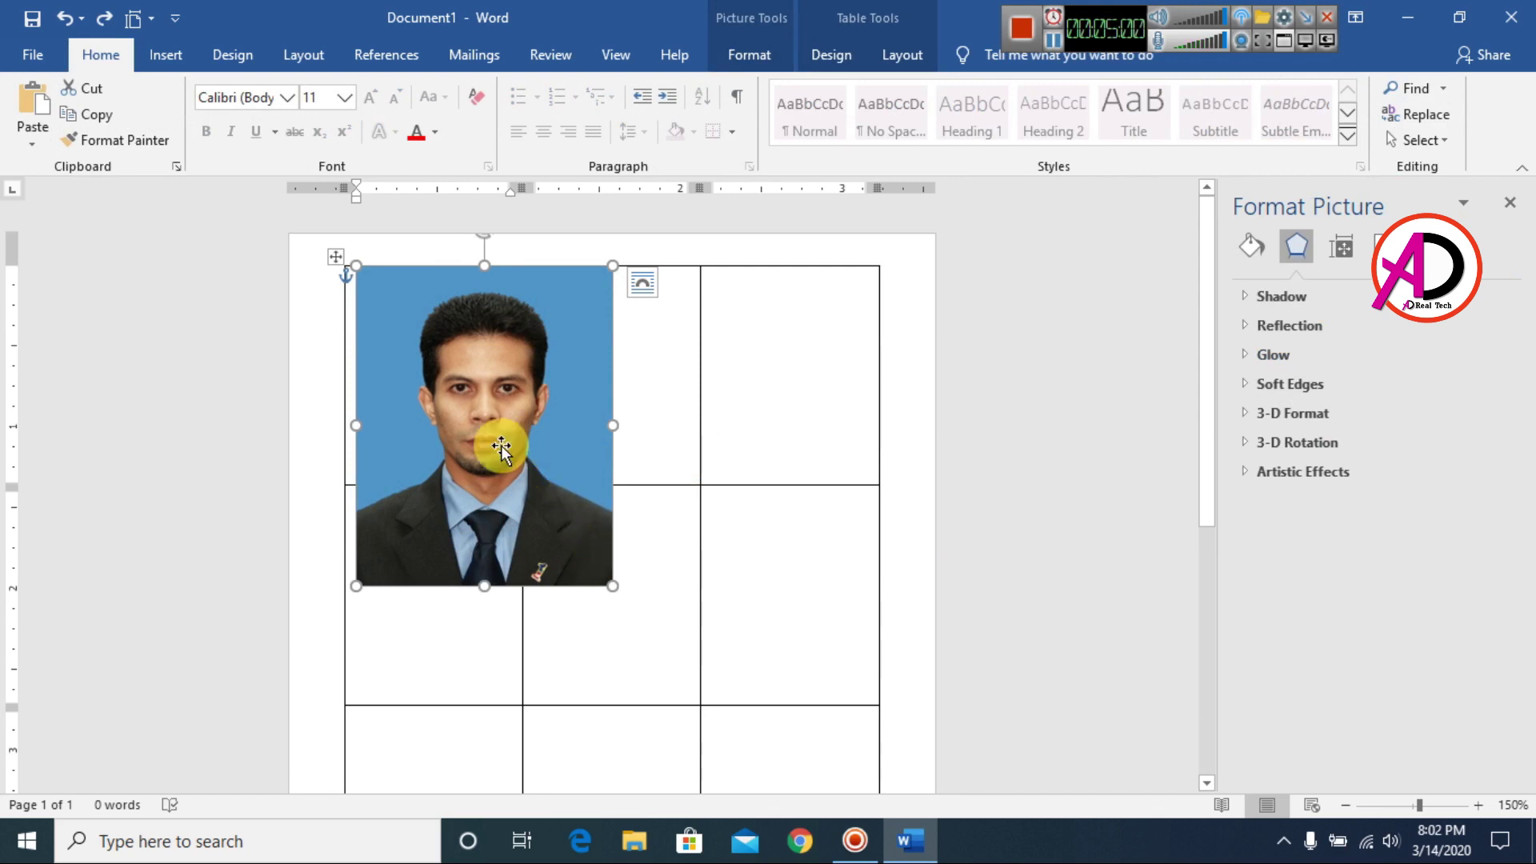
- Move and resize the photo so it fits exactly inside the top-left cell's borders
{"action": "left_click_drag", "start_coordinate": [502, 450], "coordinate": [681, 496]}
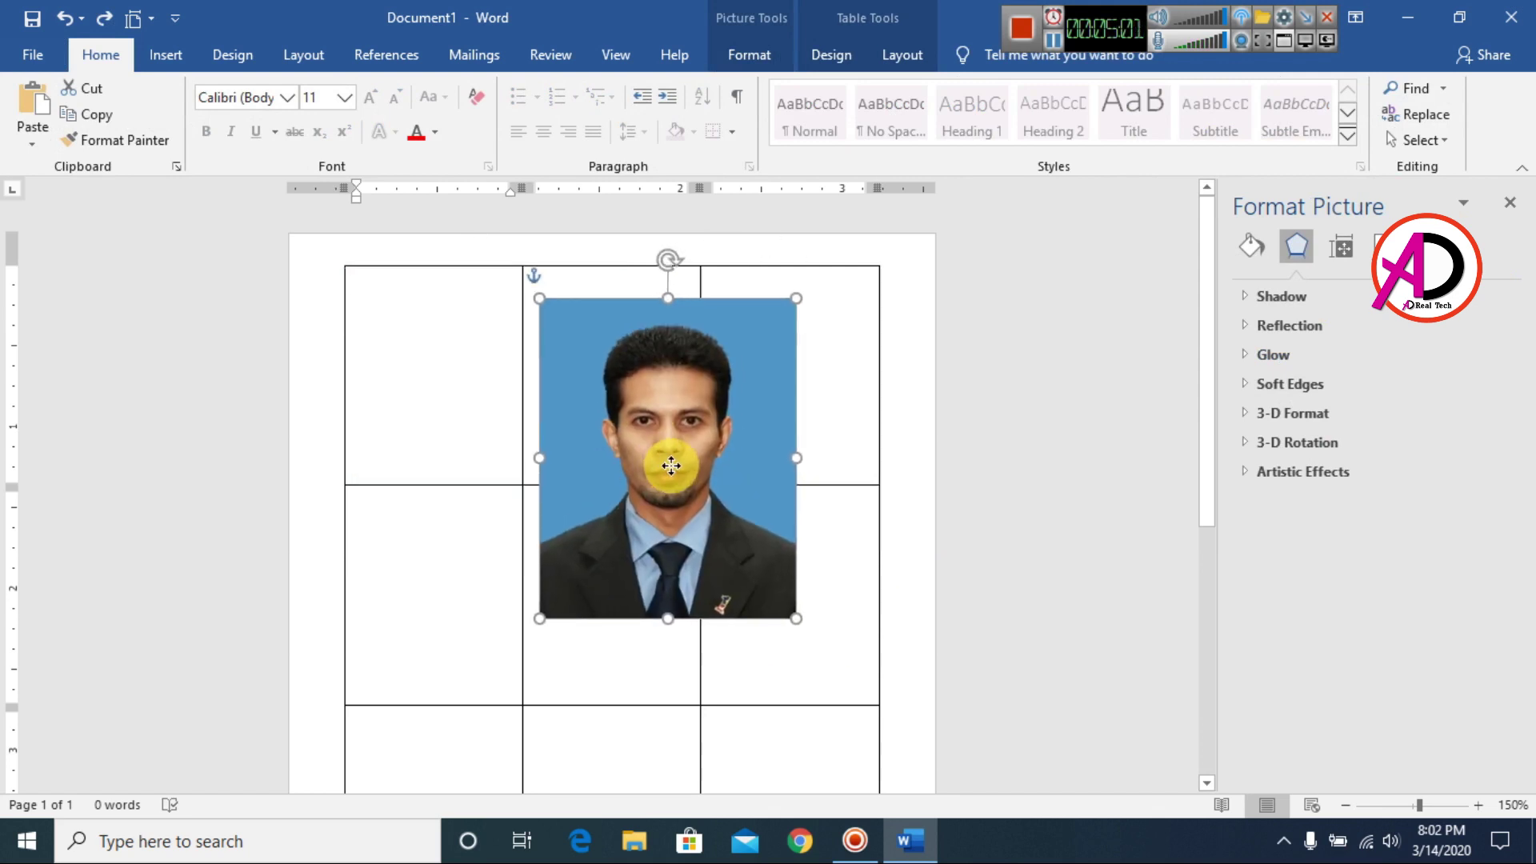
{"action": "left_click_drag", "start_coordinate": [761, 586], "coordinate": [675, 483]}
{"action": "left_click_drag", "start_coordinate": [585, 411], "coordinate": [489, 364]}
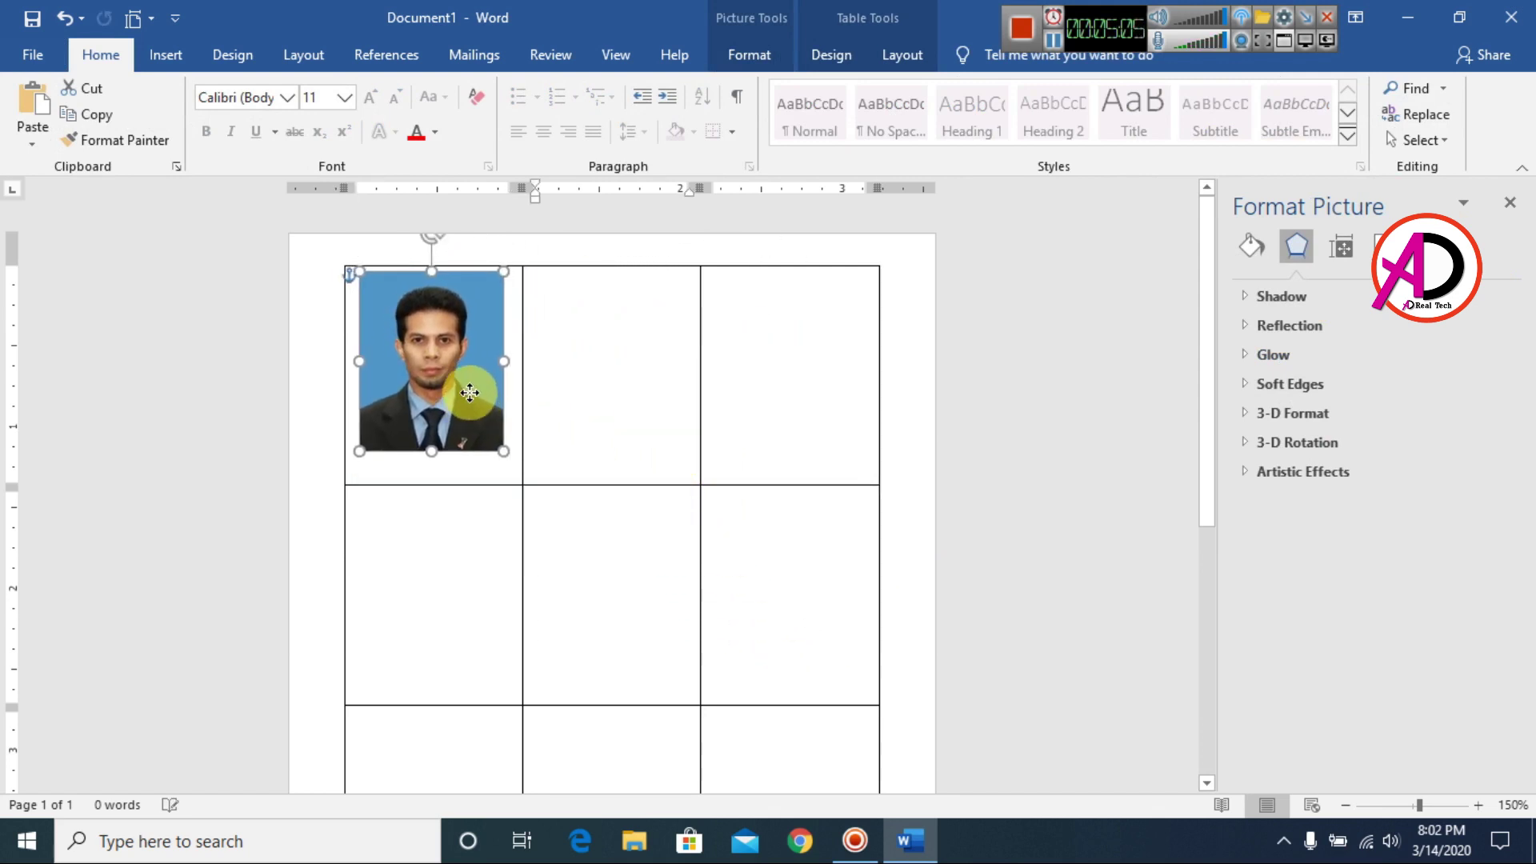
{"action": "left_click_drag", "start_coordinate": [490, 448], "coordinate": [505, 469]}
{"action": "left_click_drag", "start_coordinate": [504, 368], "coordinate": [519, 368]}
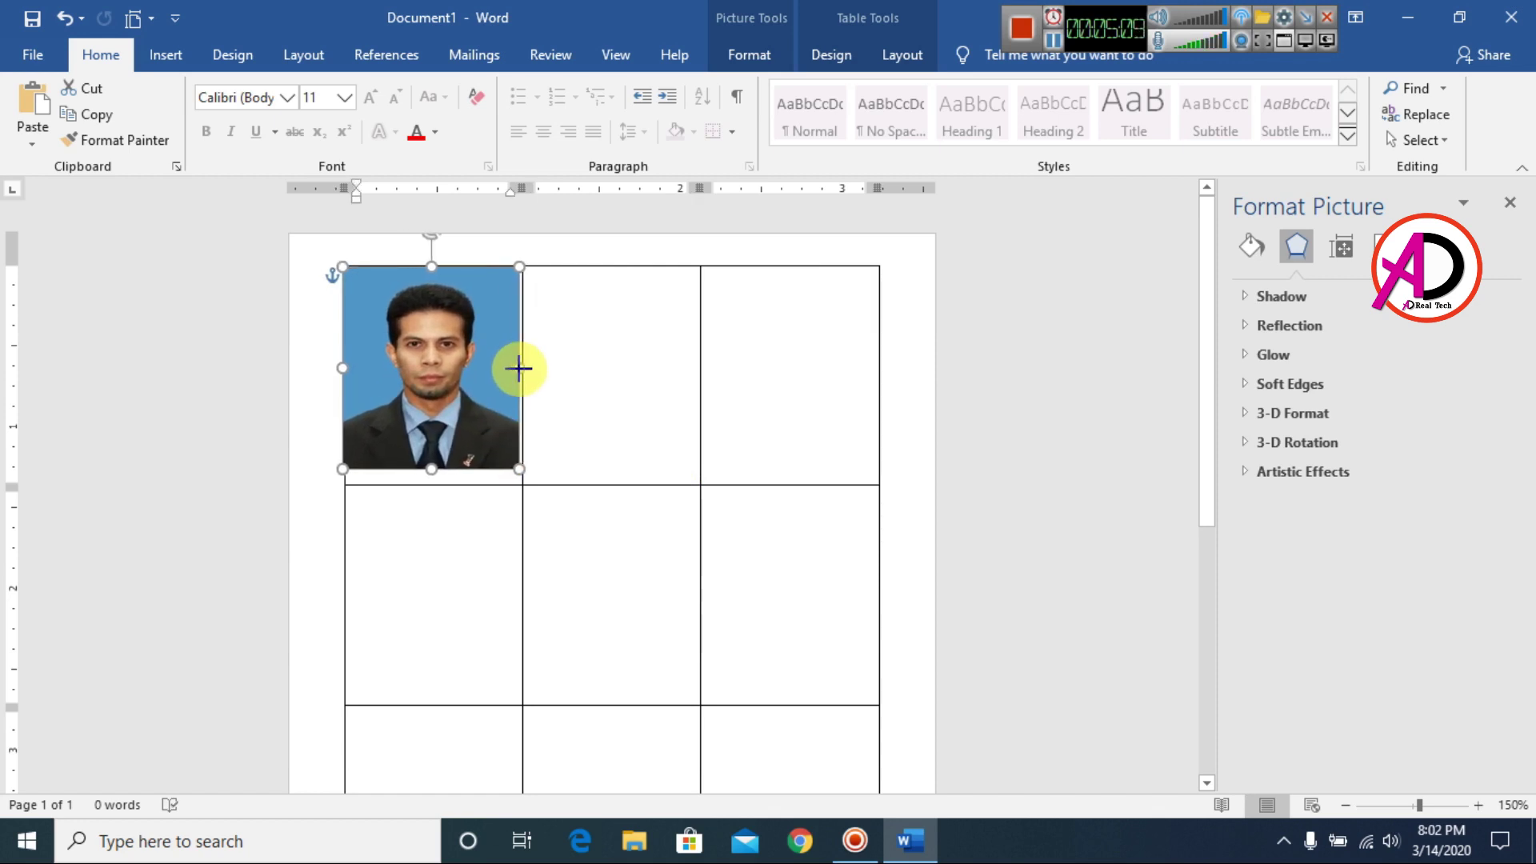
{"action": "left_click_drag", "start_coordinate": [436, 476], "coordinate": [436, 486]}
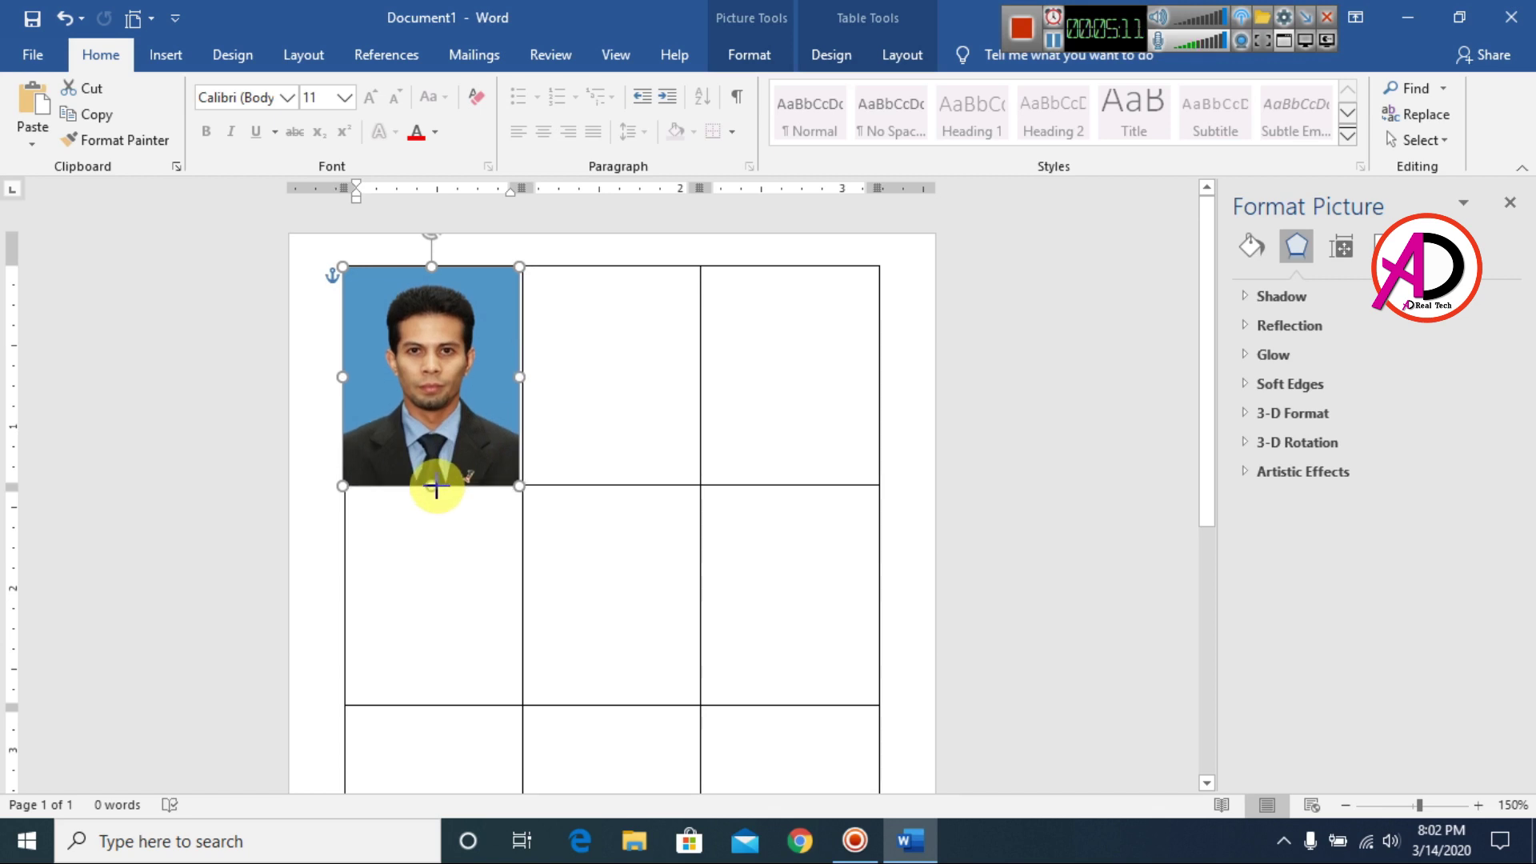
{"action": "left_click_drag", "start_coordinate": [505, 435], "coordinate": [505, 435]}
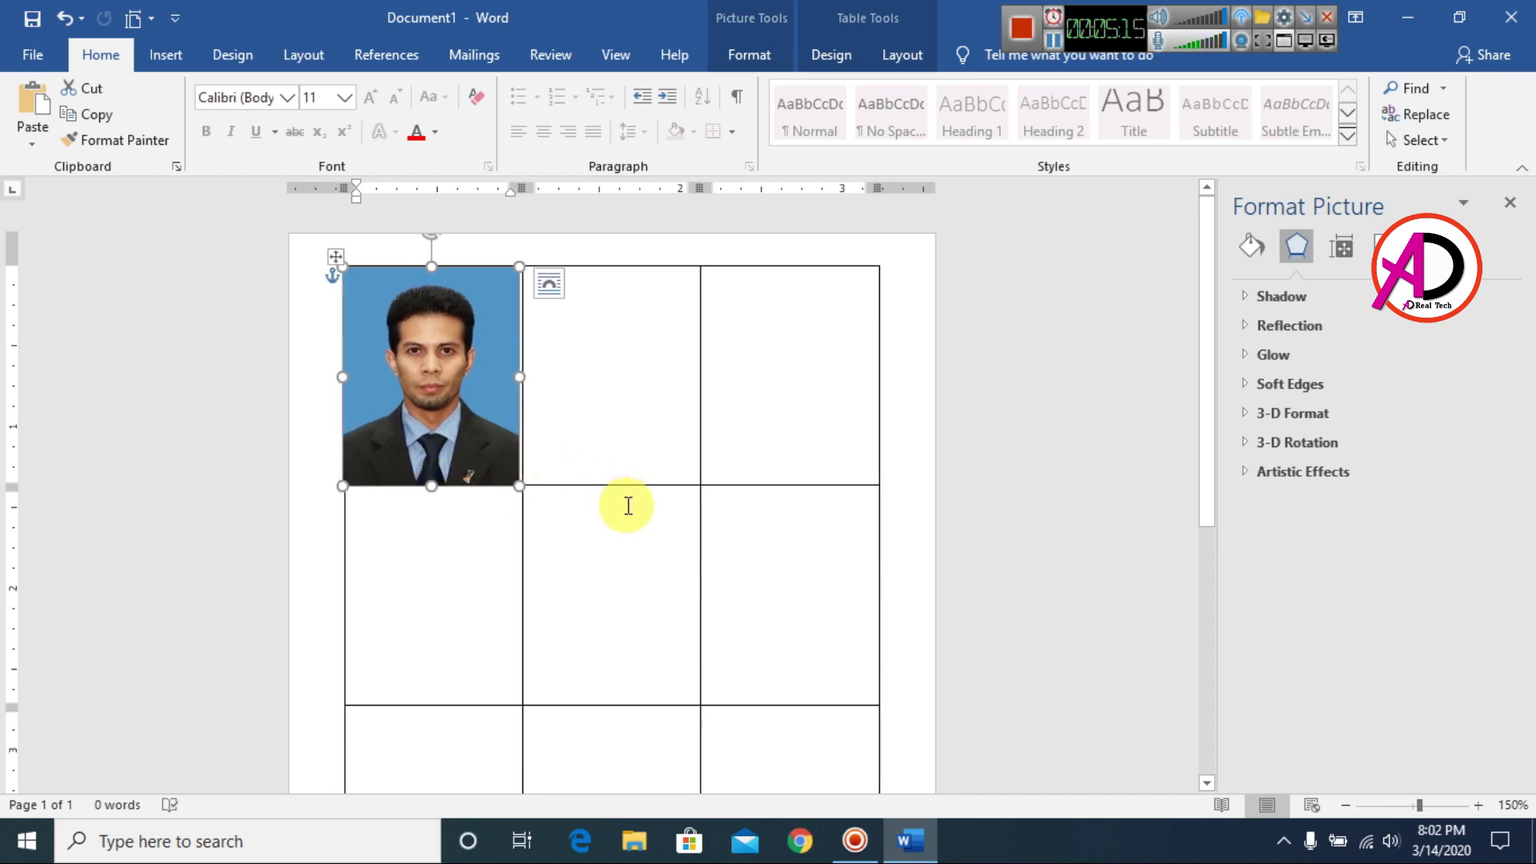
{"action": "key", "text": "ctrl+z"}
{"action": "key", "text": "ctrl+z"}
{"action": "left_click", "coordinate": [636, 440]}
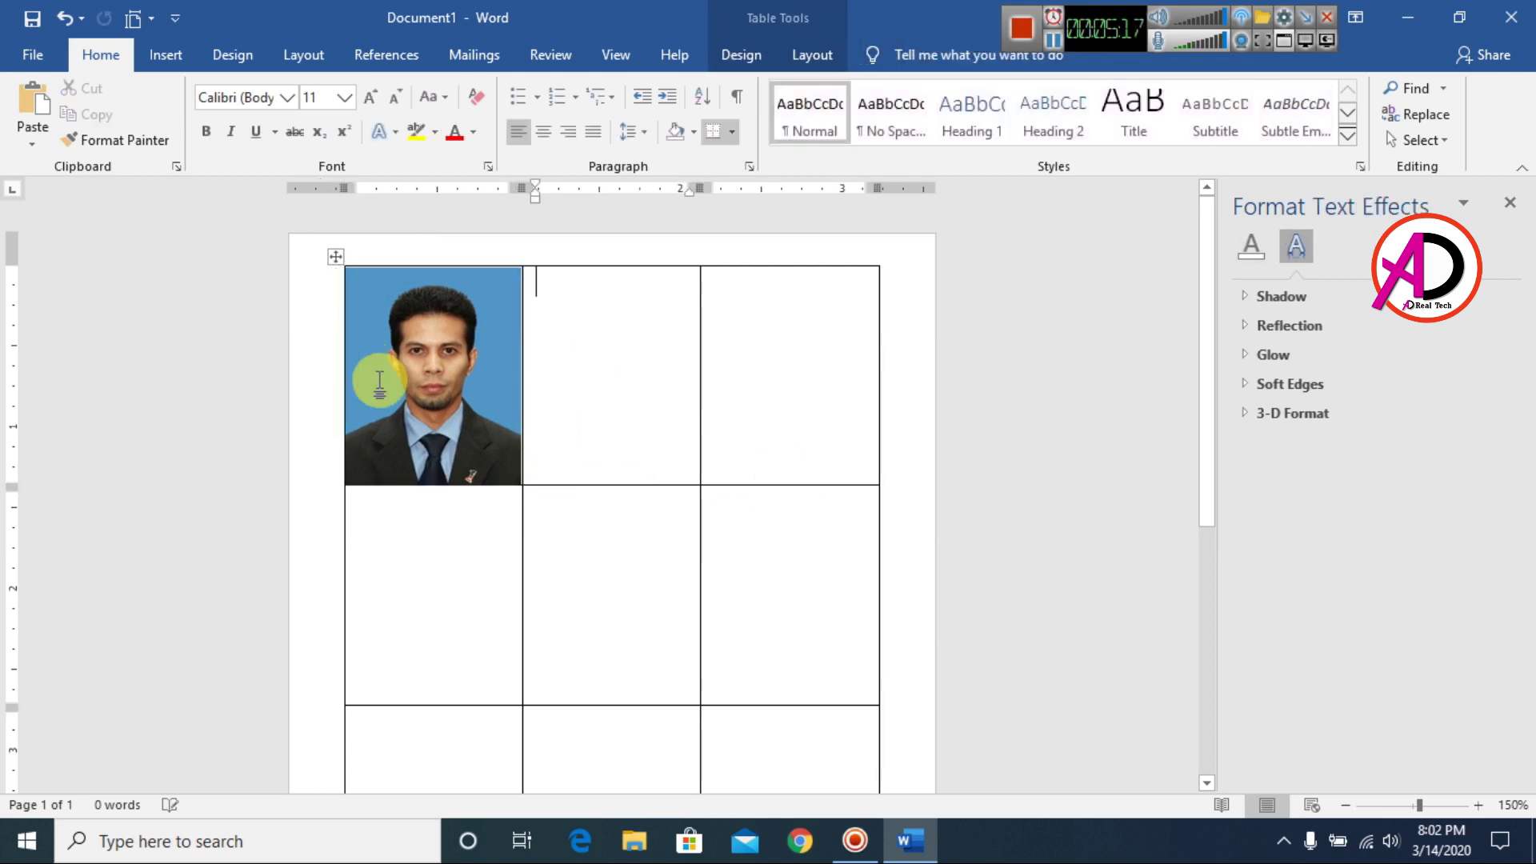
{"action": "left_click", "coordinate": [516, 436]}
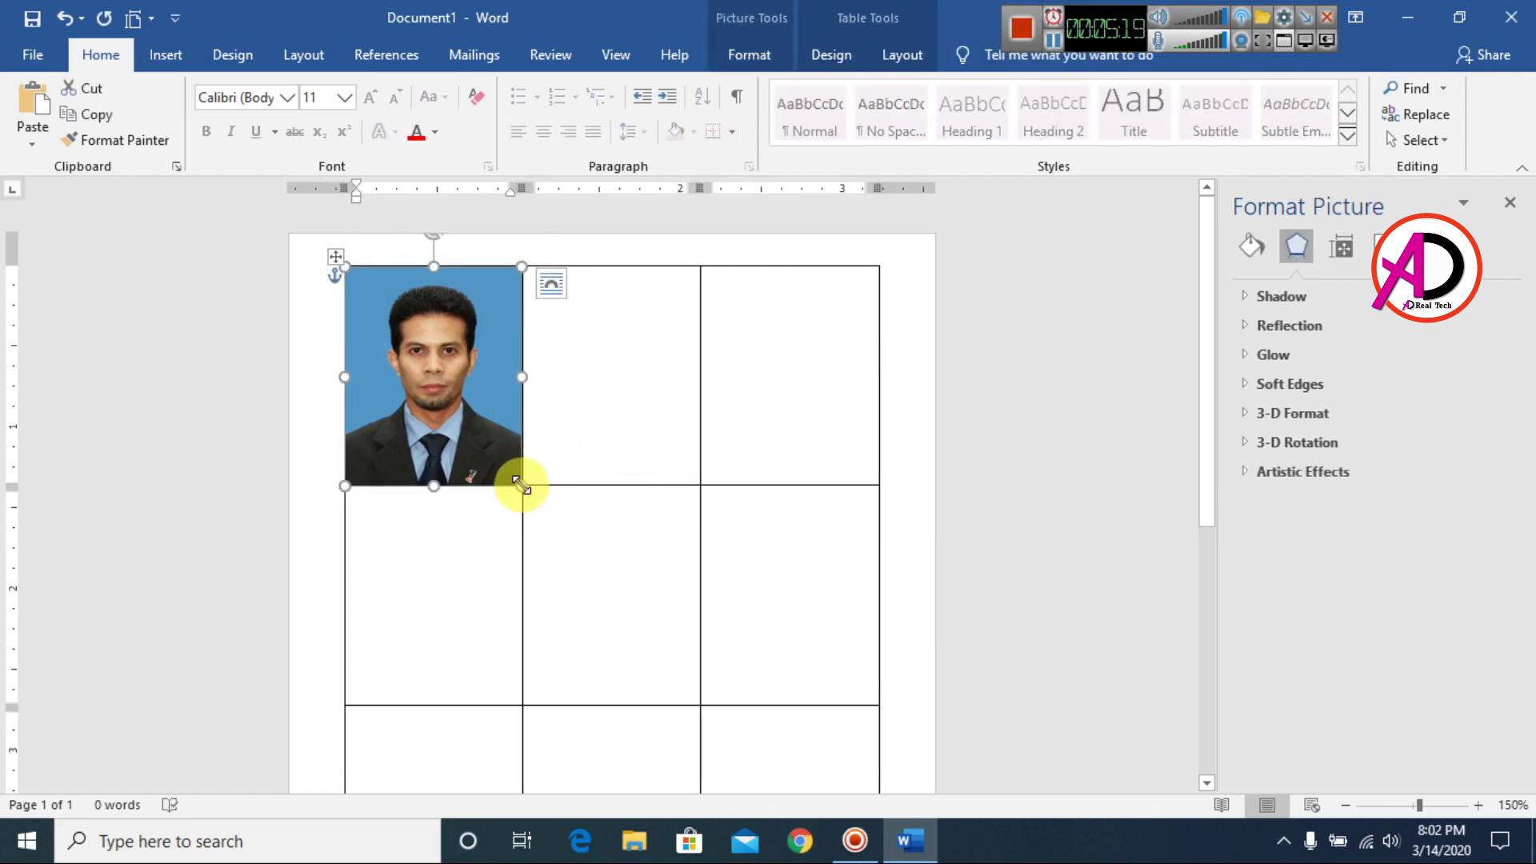
{"action": "left_click_drag", "start_coordinate": [516, 484], "coordinate": [507, 480]}
{"action": "left_click", "coordinate": [768, 439]}
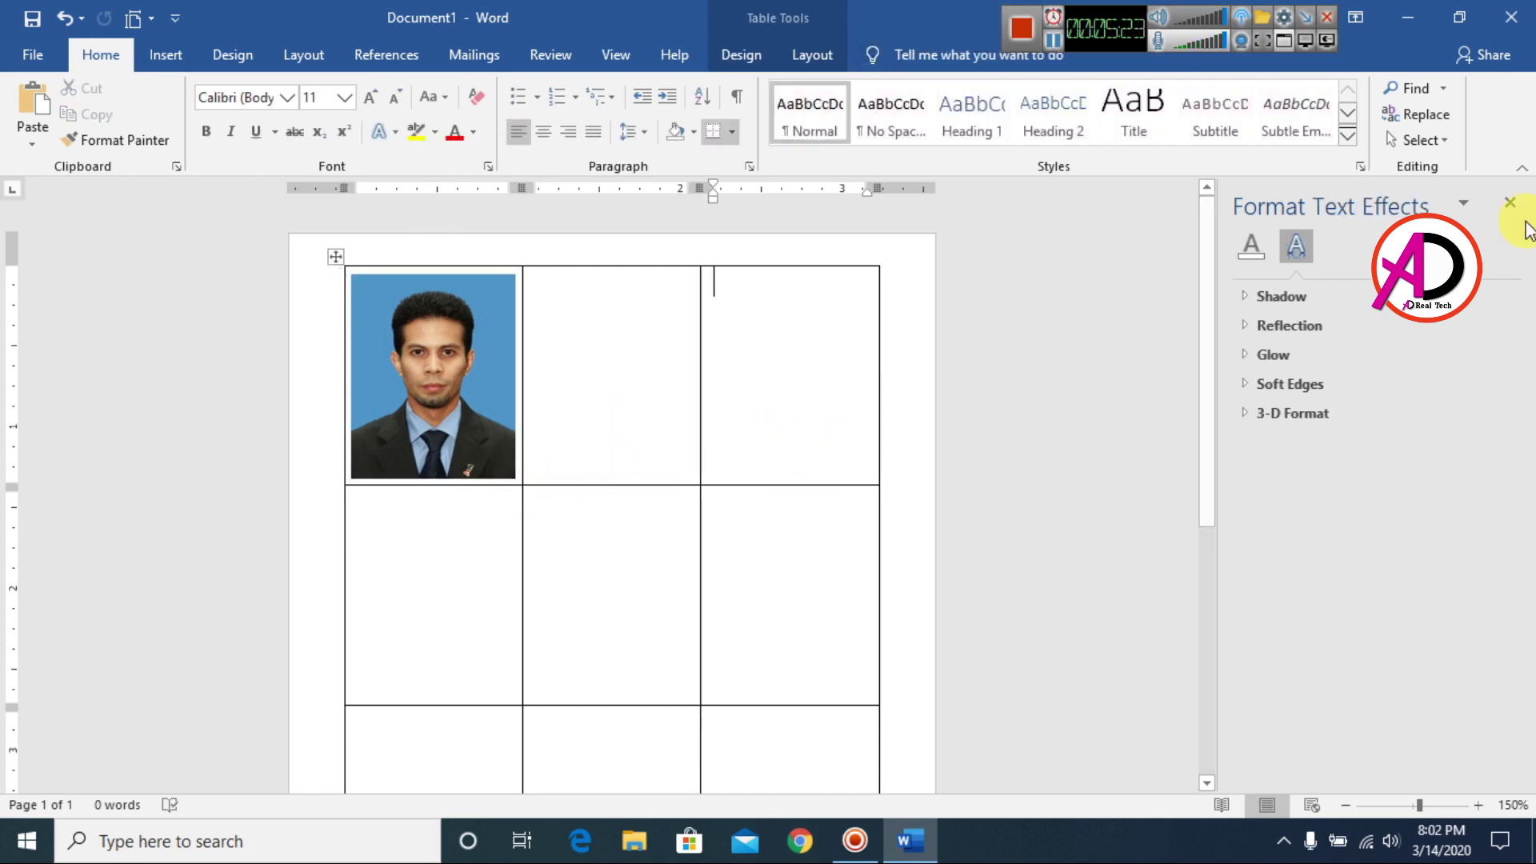
- Close the picture formatting pane and copy the fitted photo to the clipboard
{"action": "left_click", "coordinate": [1510, 202]}
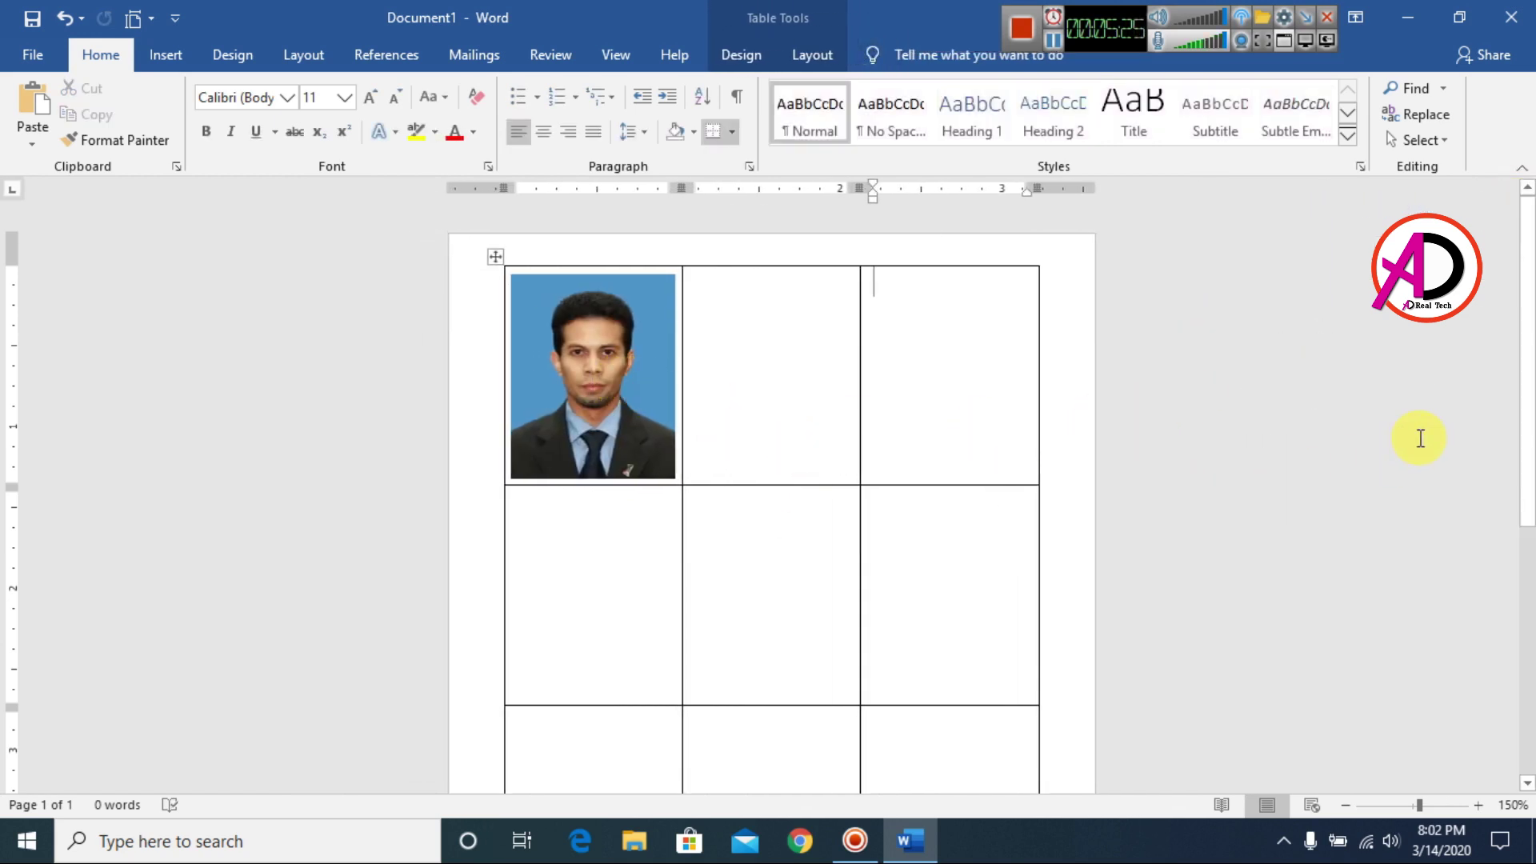
{"action": "left_click", "coordinate": [643, 378]}
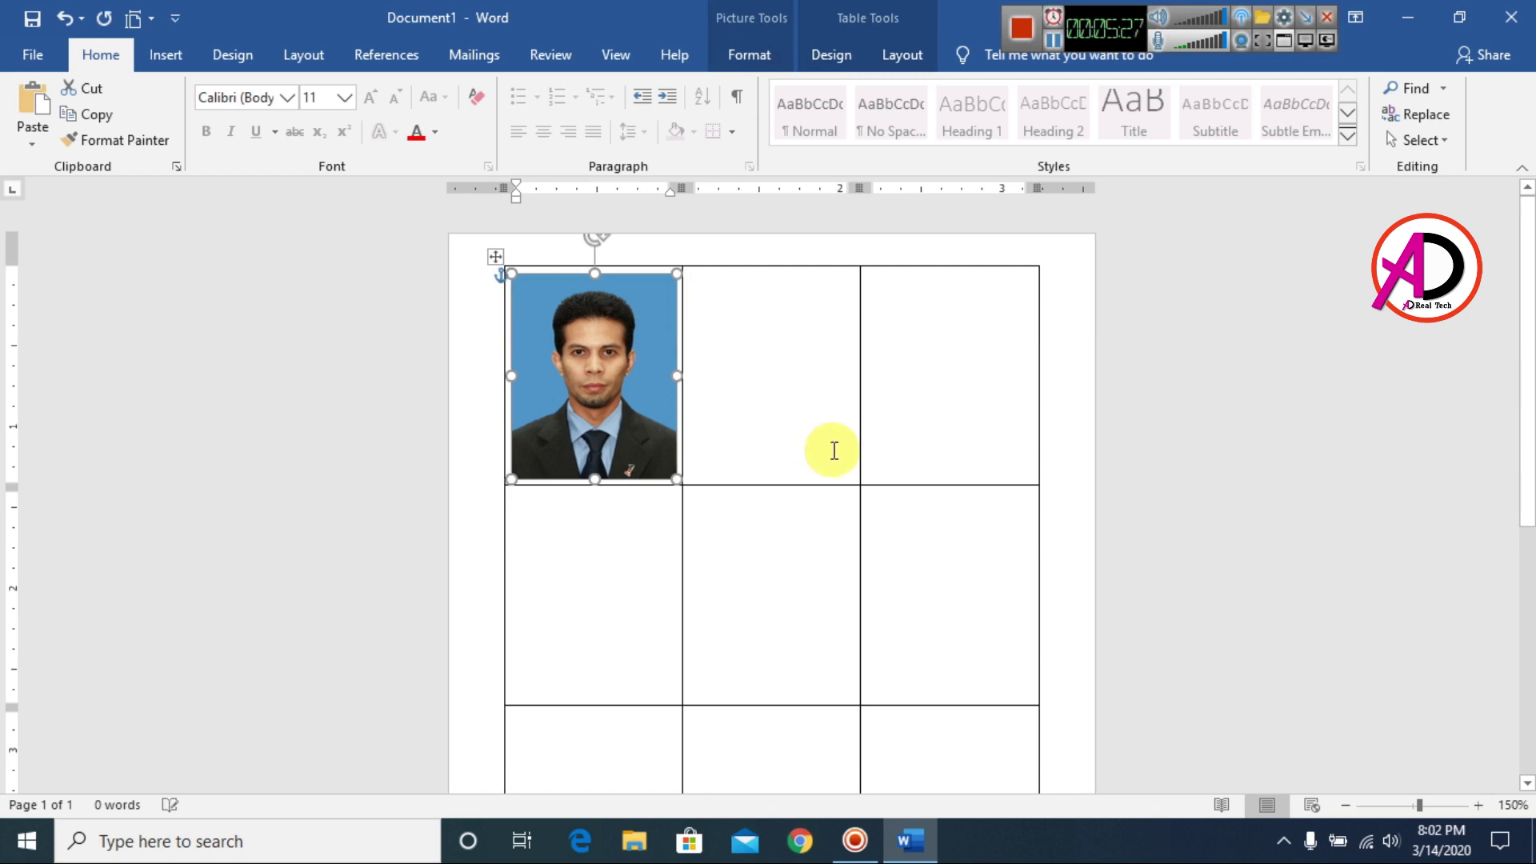
{"action": "key", "text": "ctrl+c"}
{"action": "left_click", "coordinate": [1228, 441]}
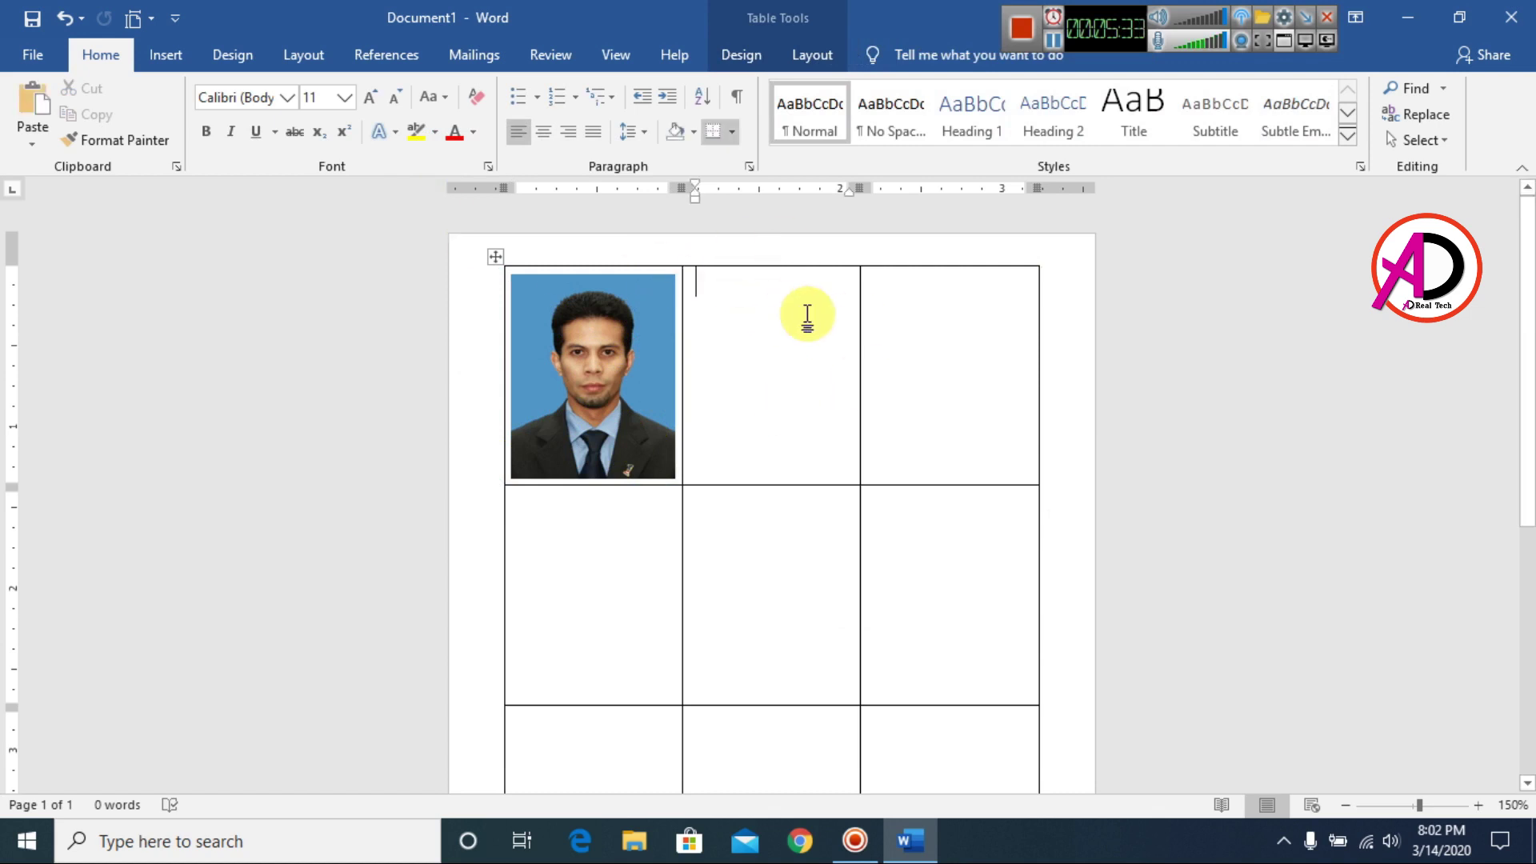
{"action": "left_click", "coordinate": [776, 376]}
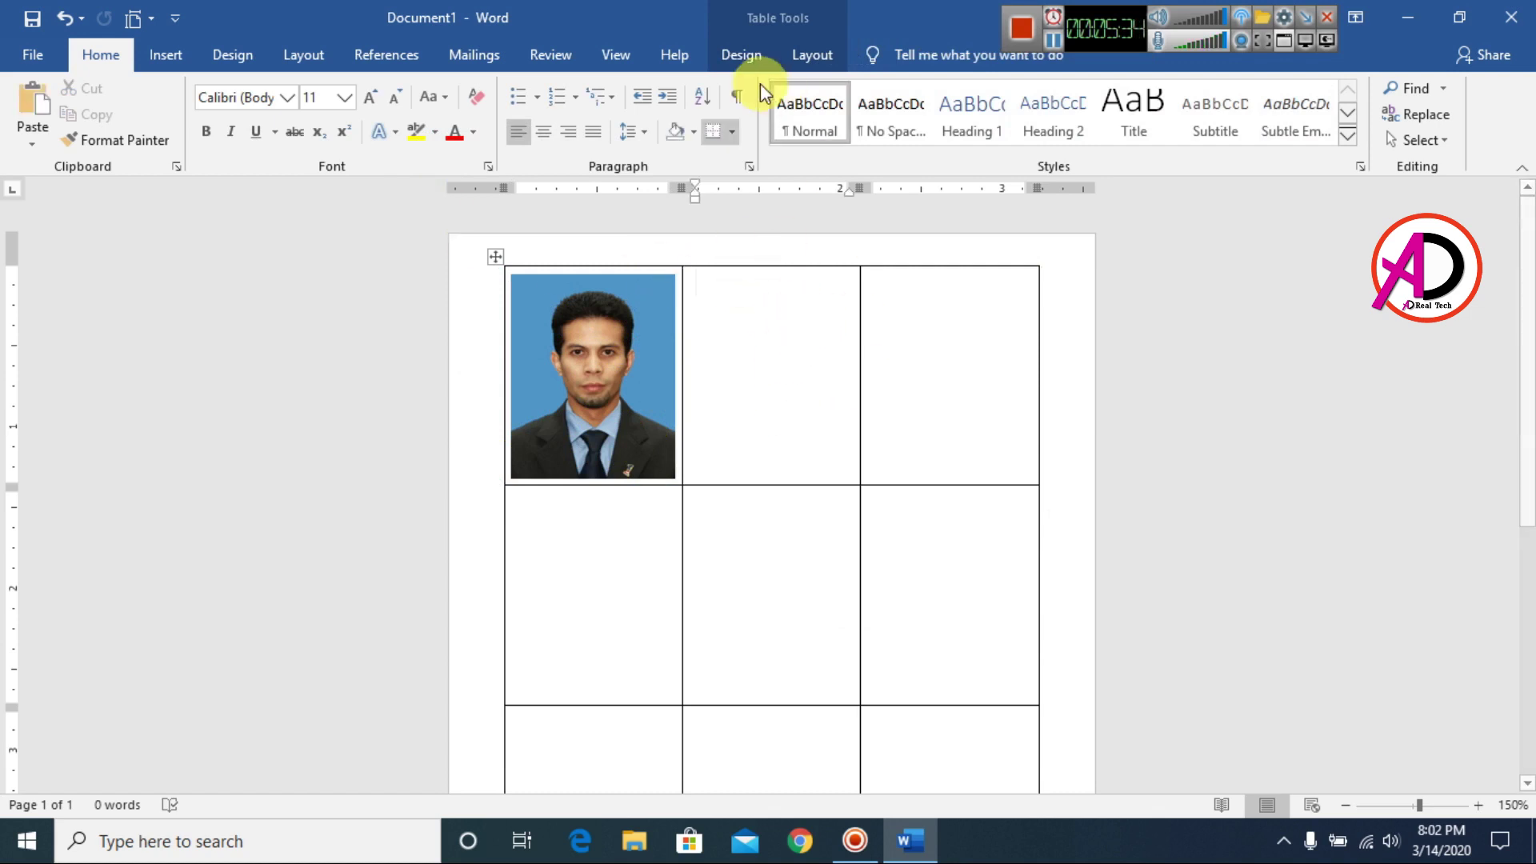
- Create a new recipient list via Type a New List with the entry 123 and confirm it
{"action": "left_click", "coordinate": [810, 64]}
{"action": "left_click", "coordinate": [473, 47]}
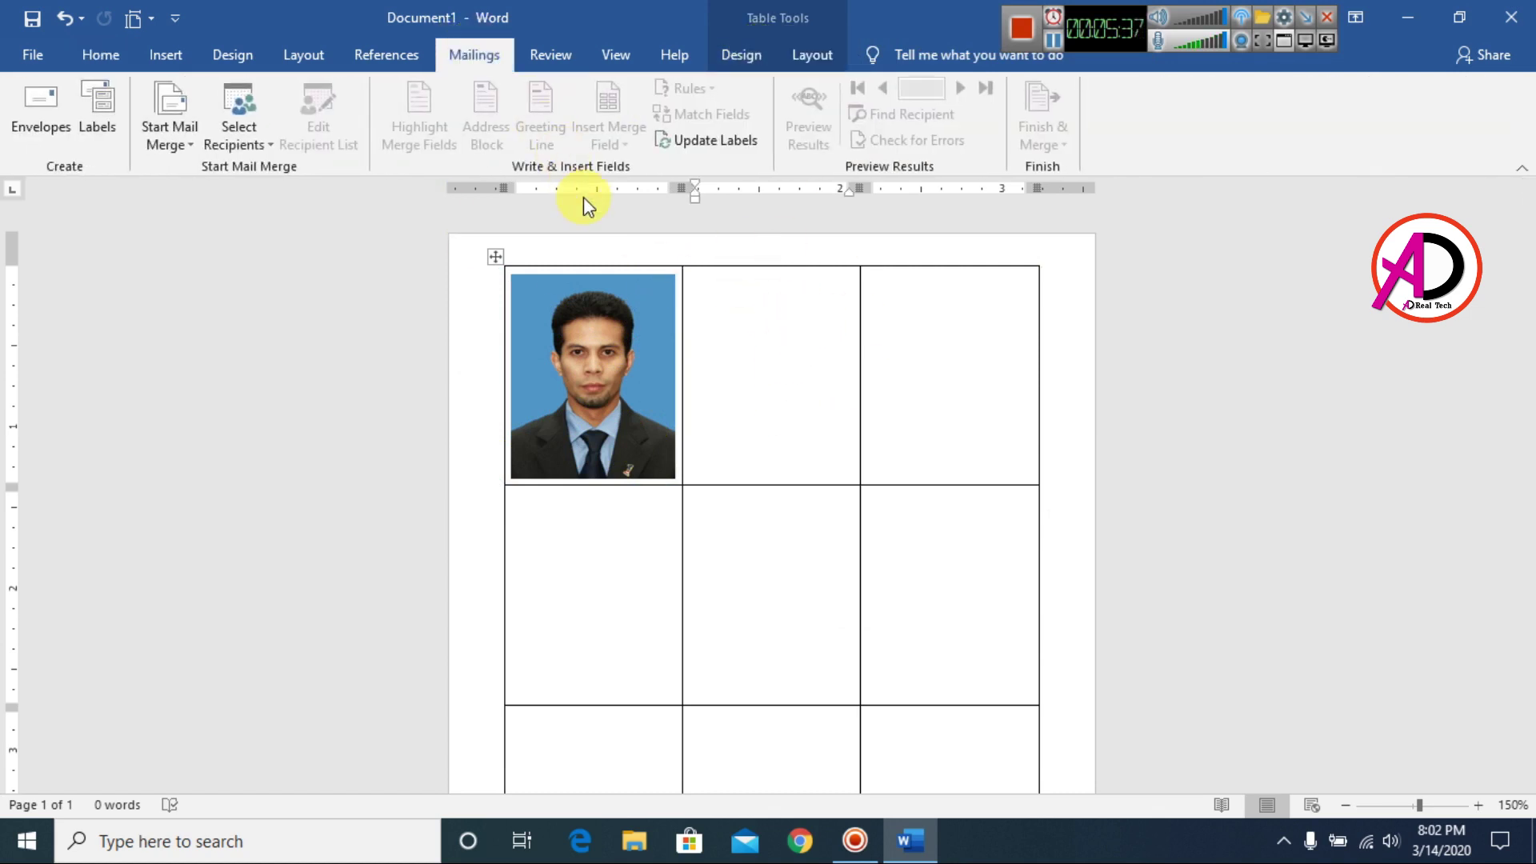
{"action": "left_click", "coordinate": [257, 133]}
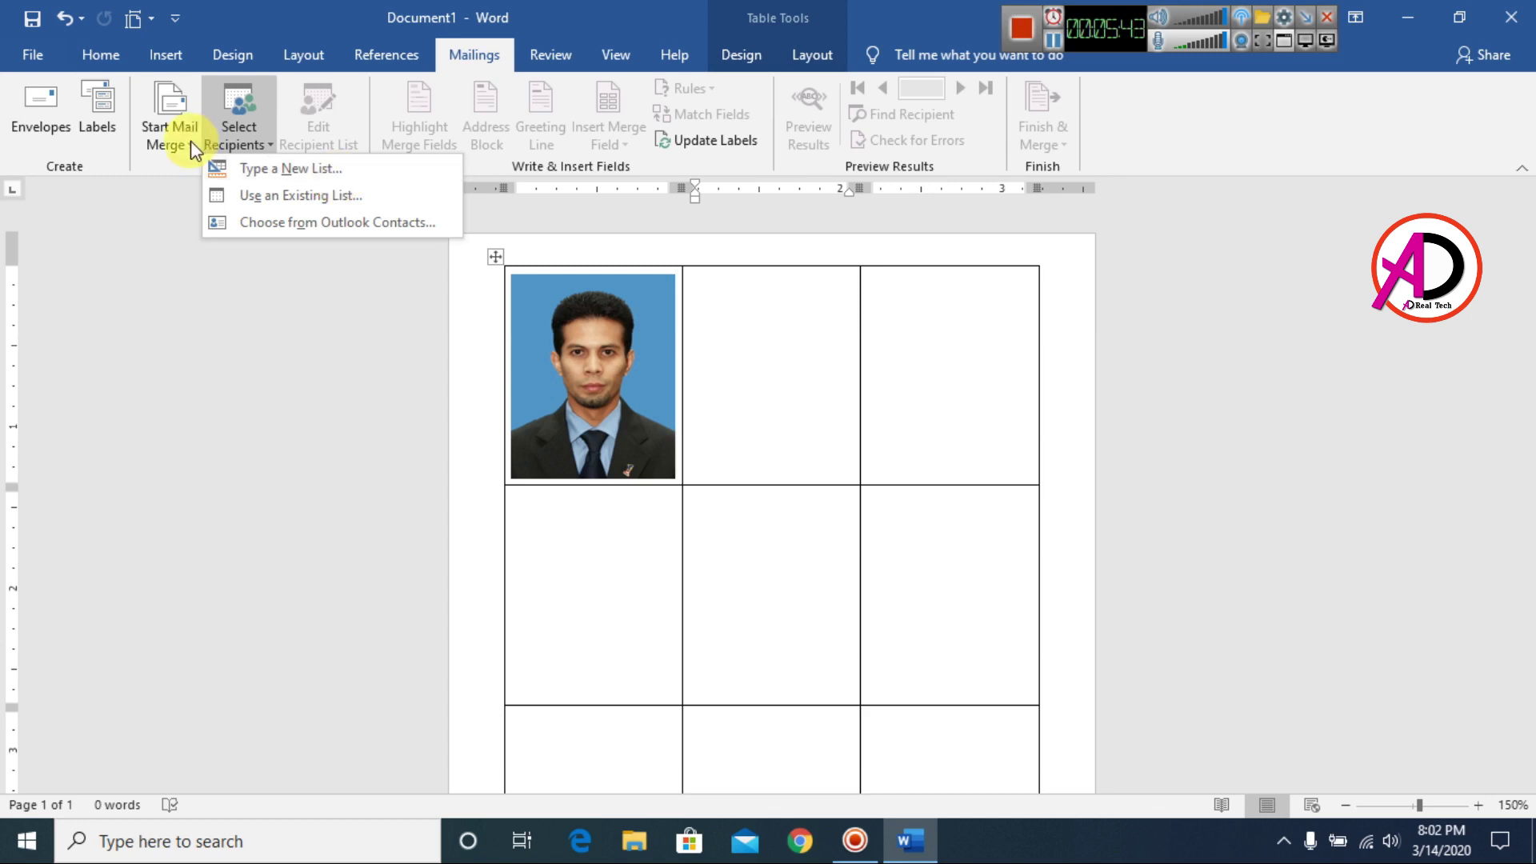
{"action": "left_click", "coordinate": [317, 180]}
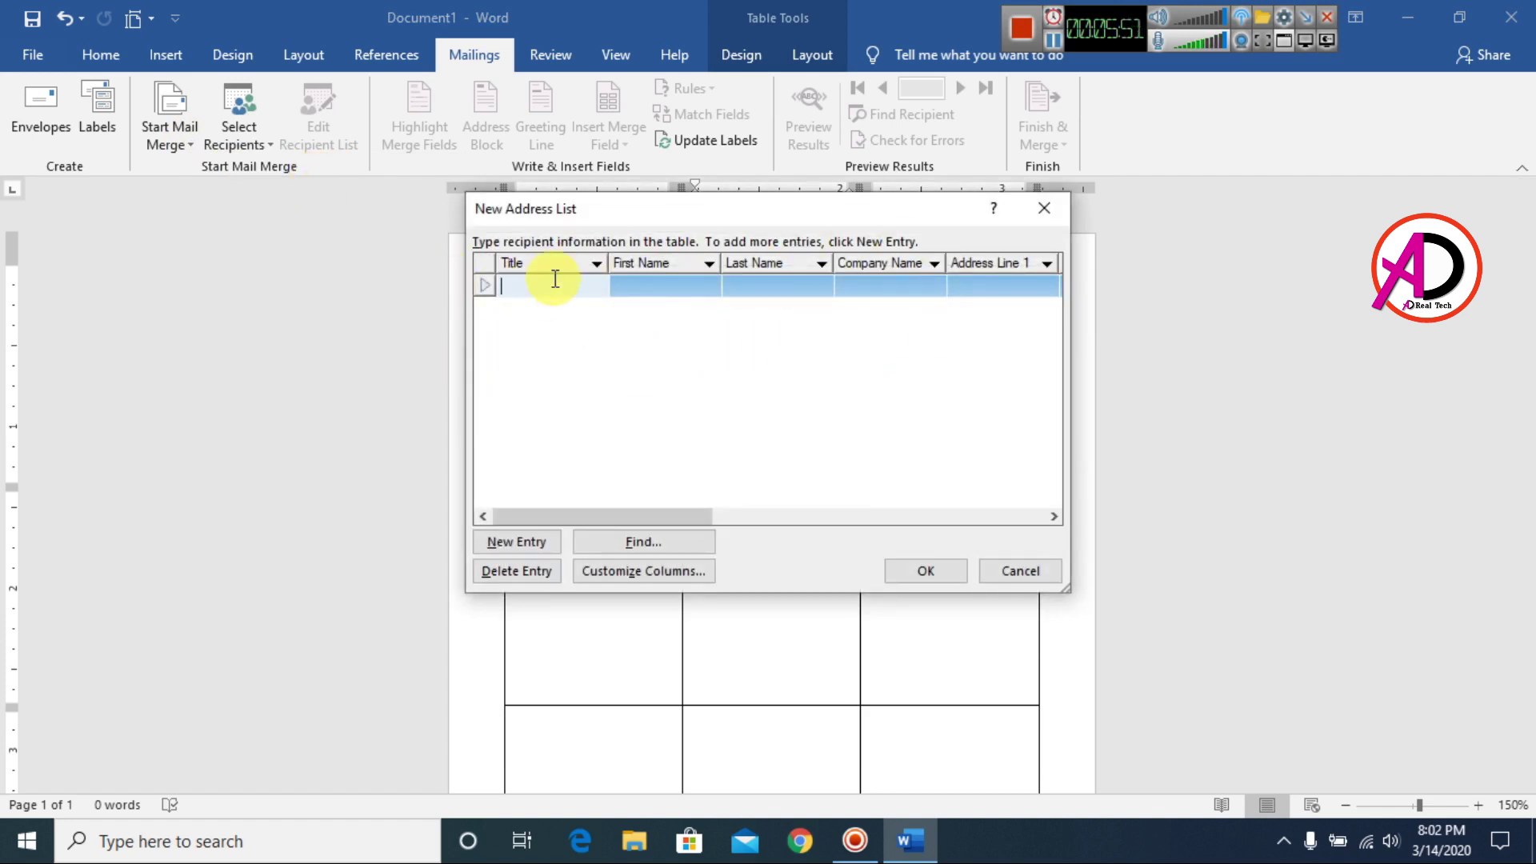
{"action": "type", "text": "12"}
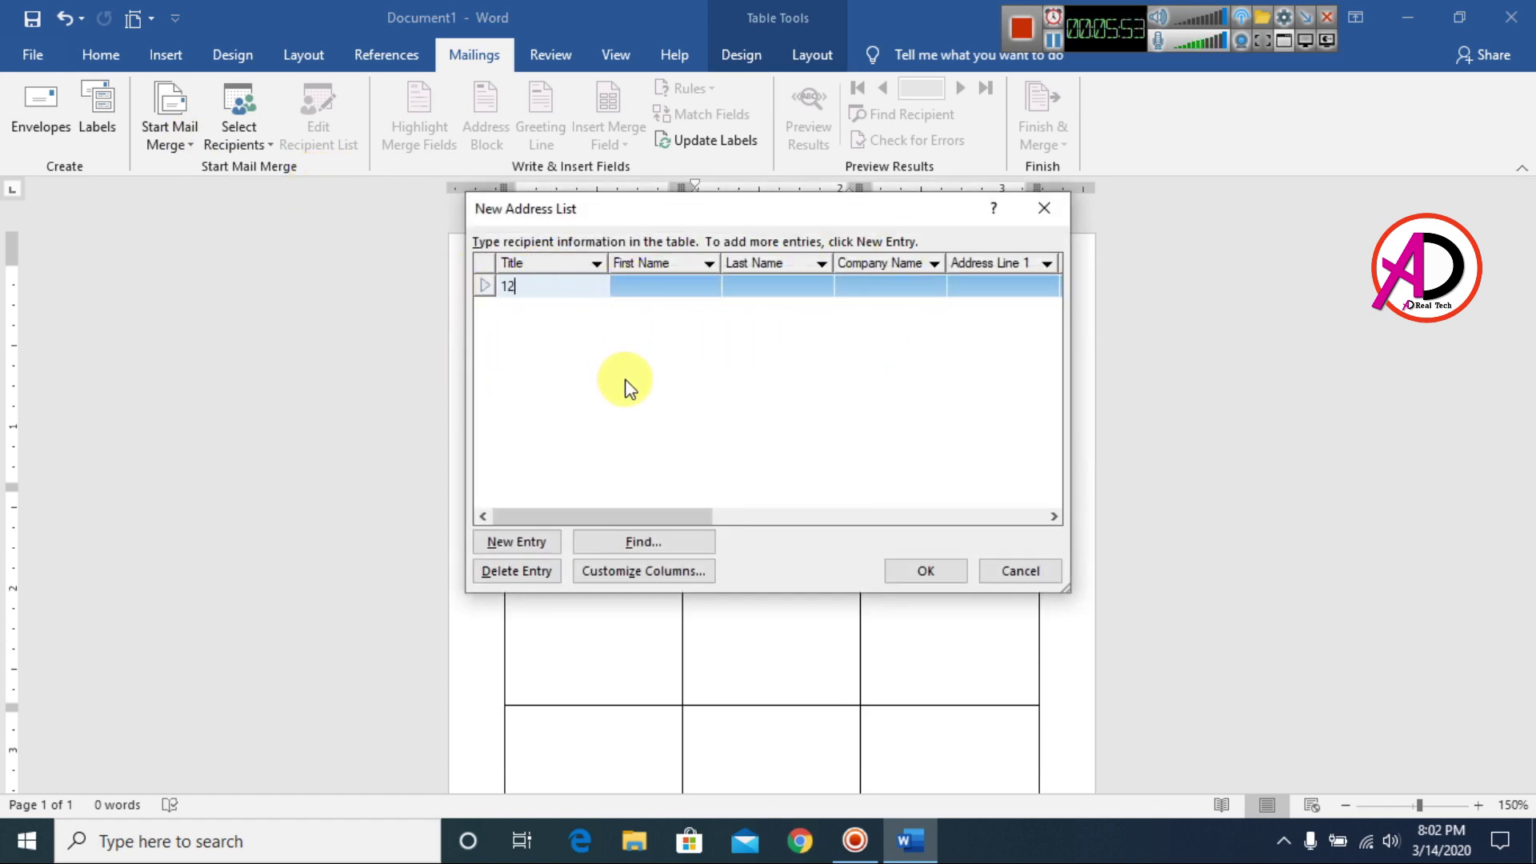
{"action": "type", "text": "3"}
{"action": "left_click", "coordinate": [927, 571]}
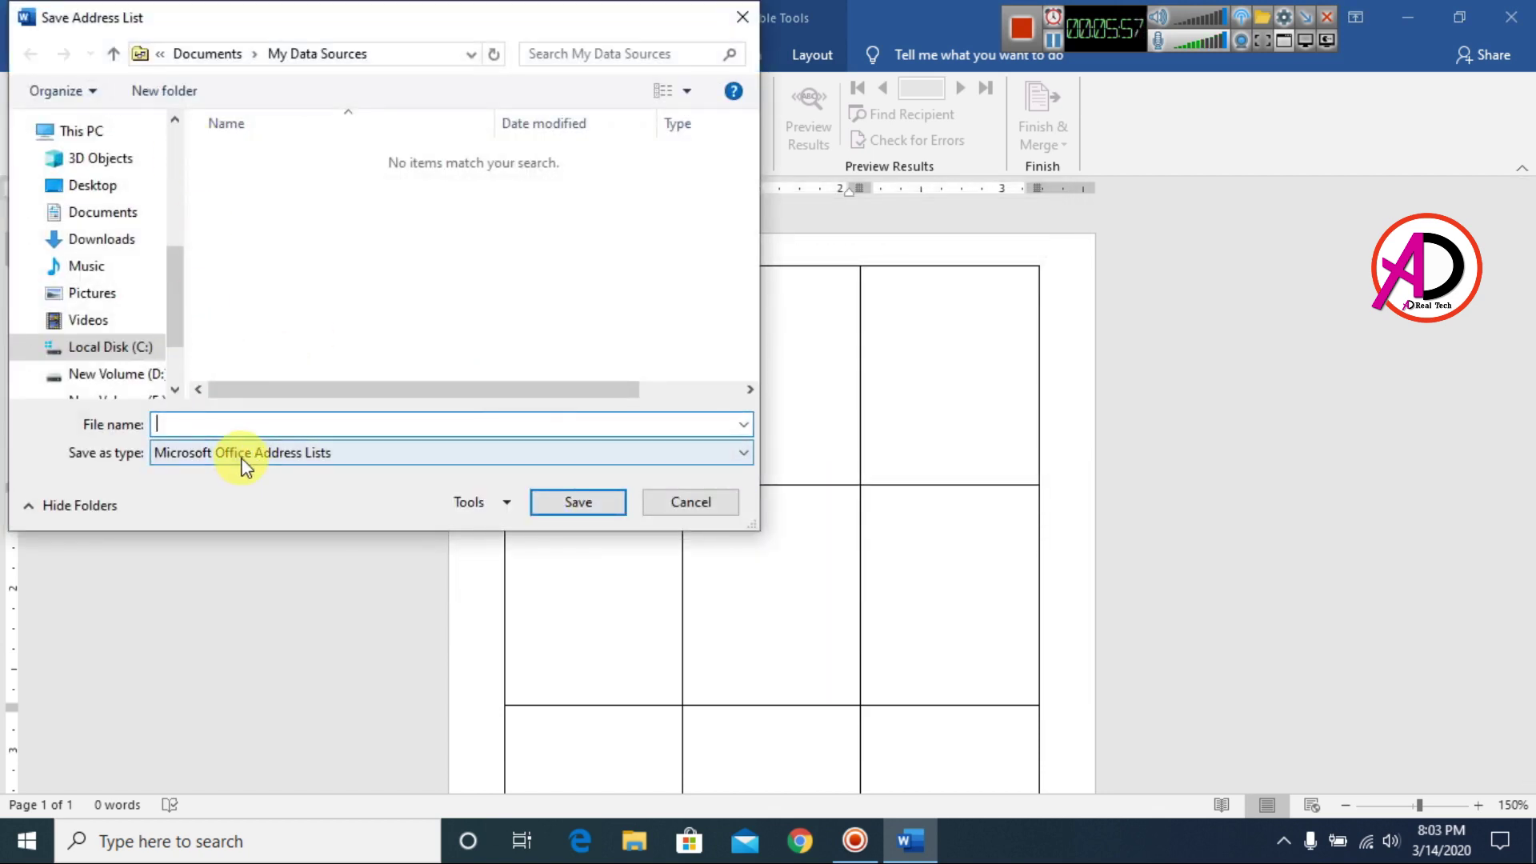
- Save the recipient list as 123 and run Update Labels to fill every cell with the photo
{"action": "type", "text": "123"}
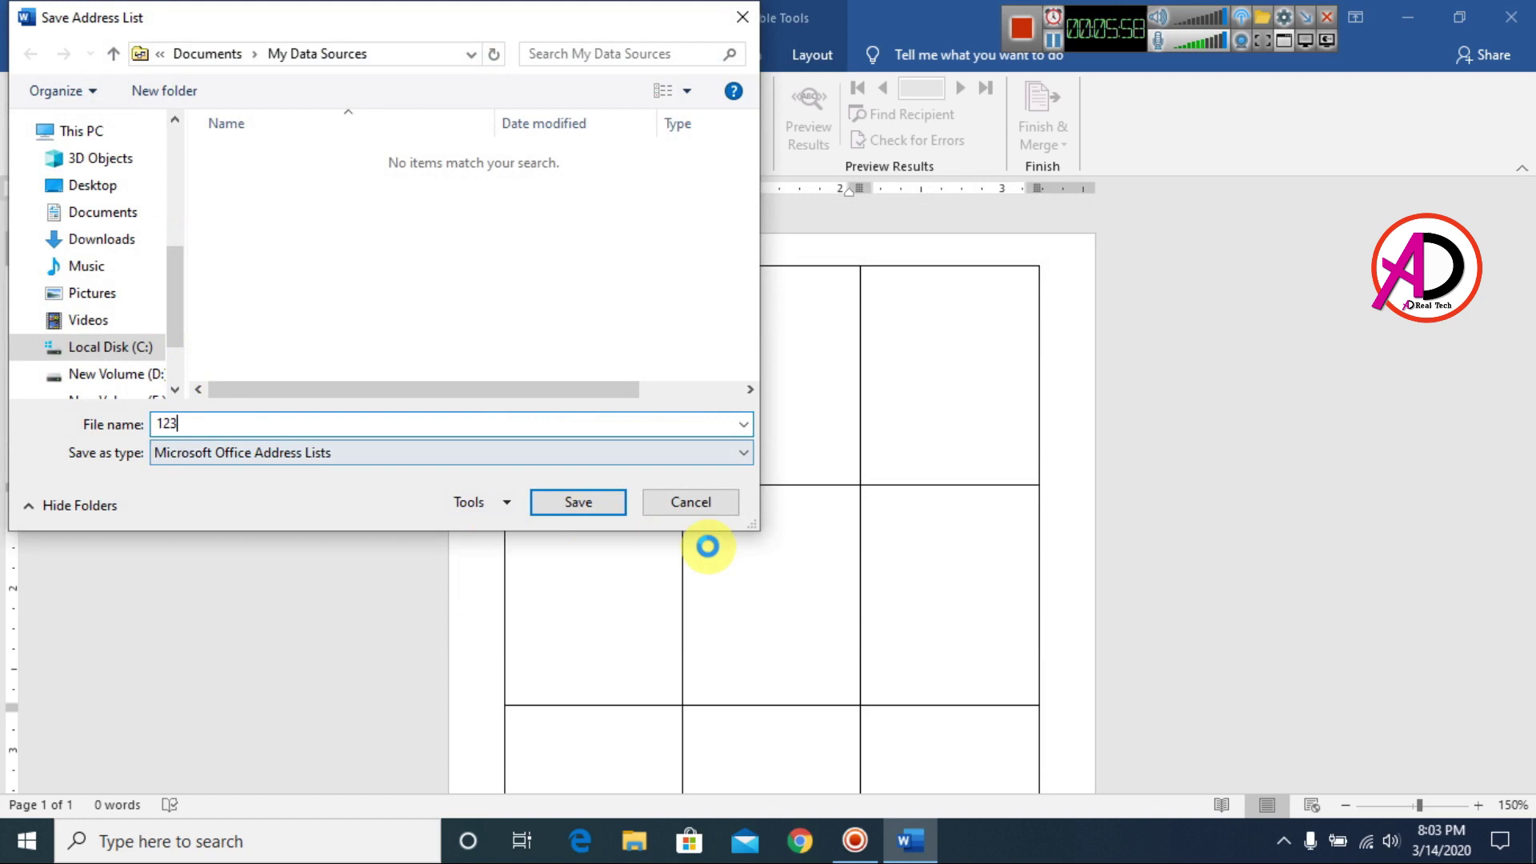
{"action": "left_click", "coordinate": [580, 502]}
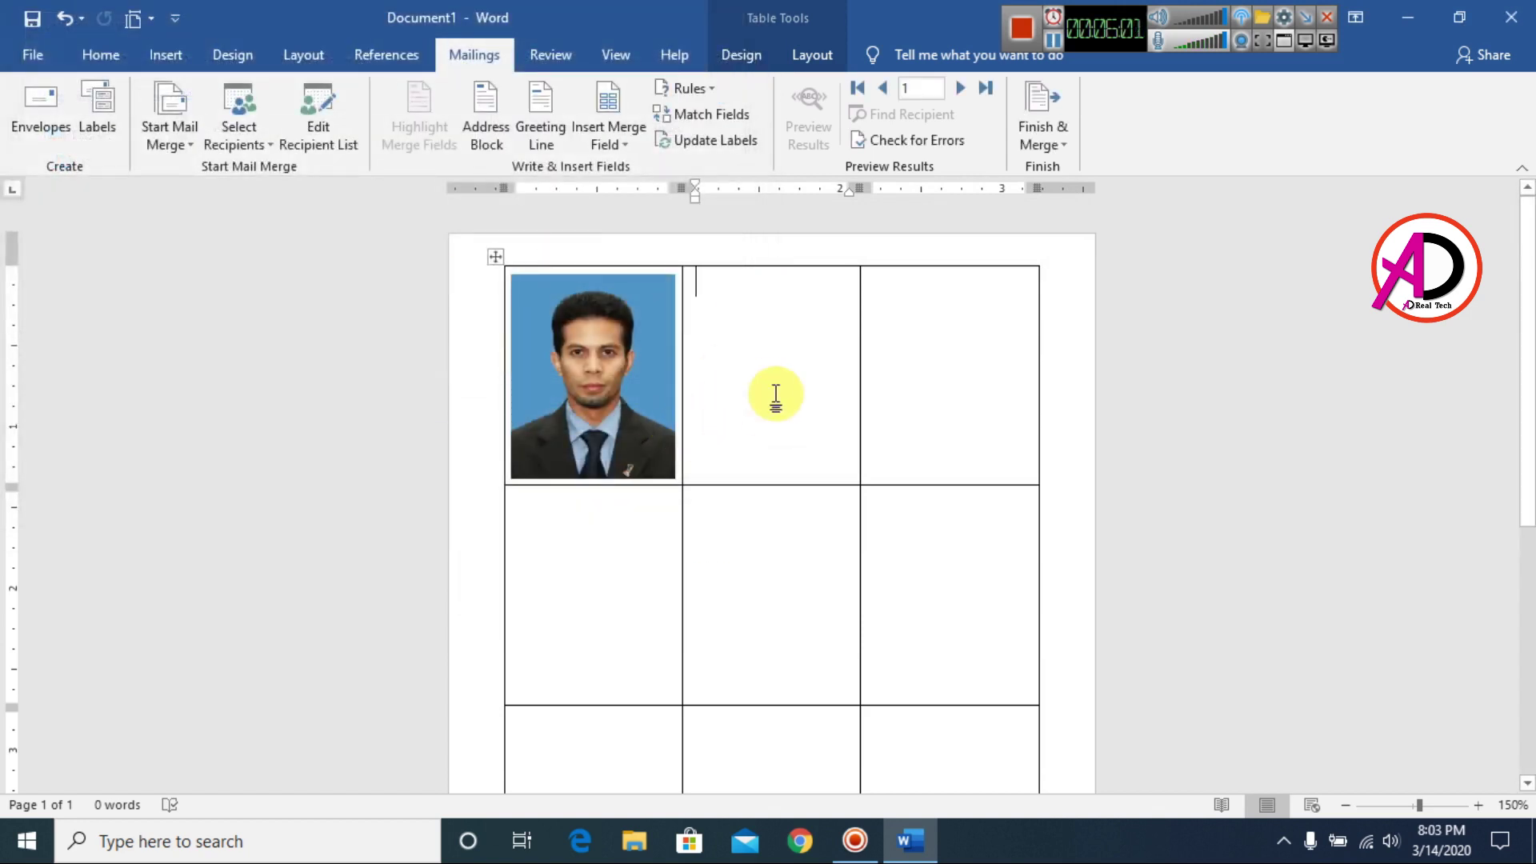
{"action": "left_click", "coordinate": [738, 161]}
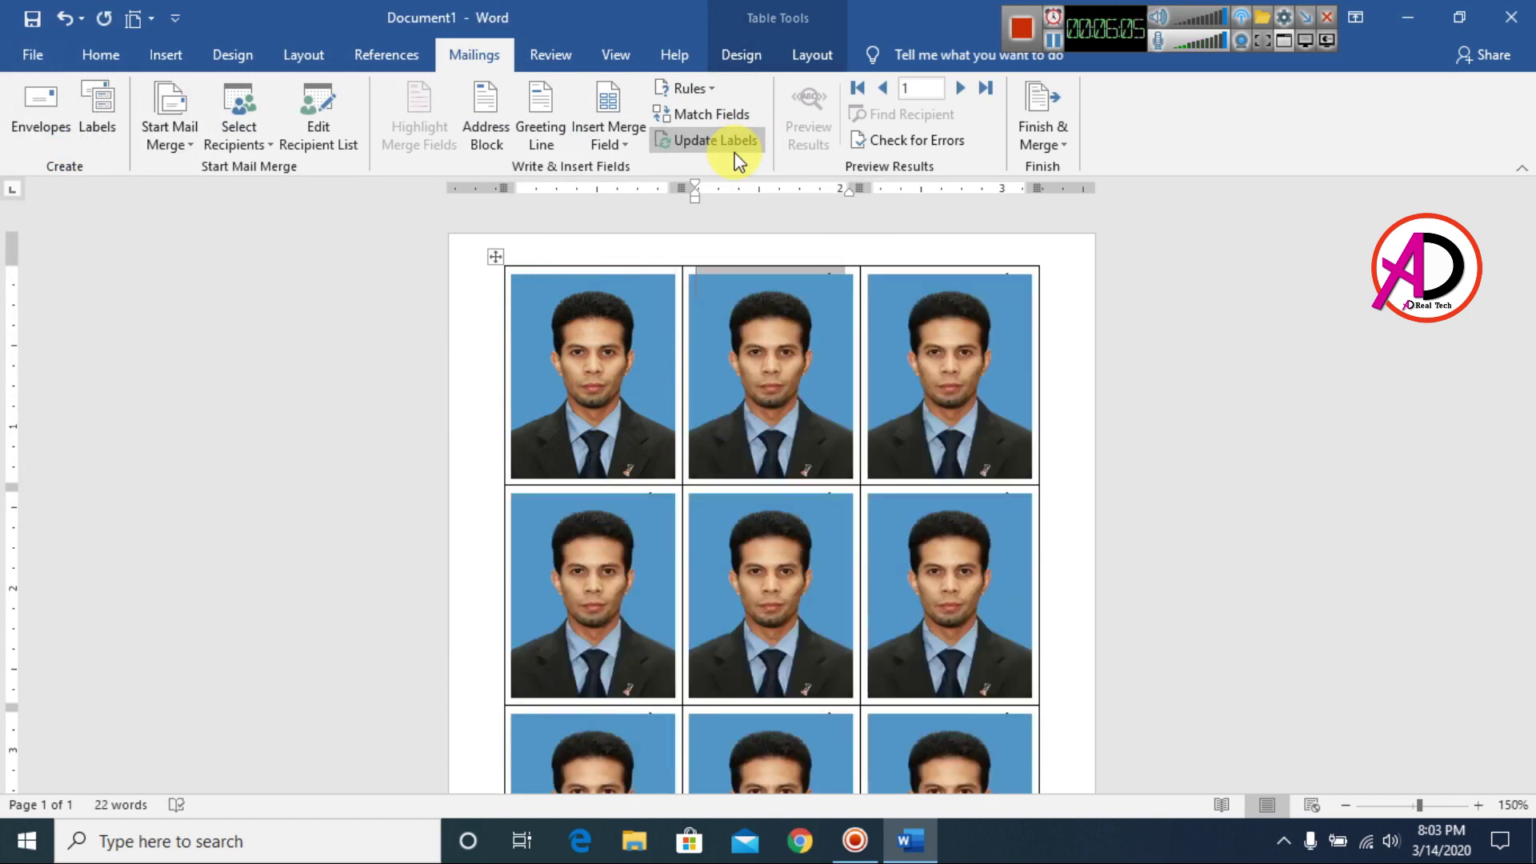
- Merge the labels into a new document with Finish & Merge > Edit Individual Documents
{"action": "left_click", "coordinate": [954, 432]}
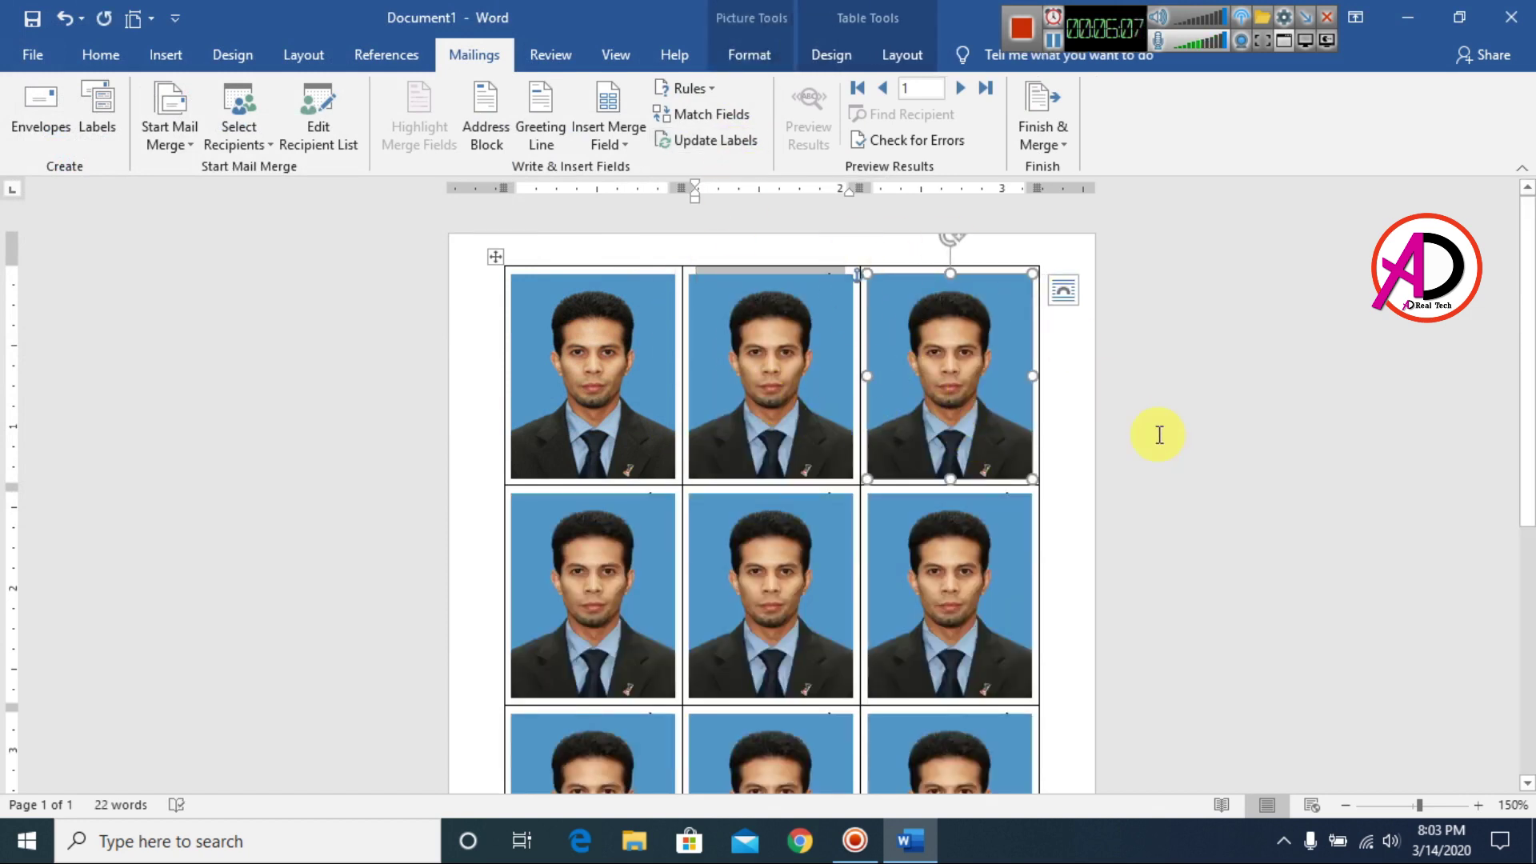
{"action": "left_click", "coordinate": [1080, 416]}
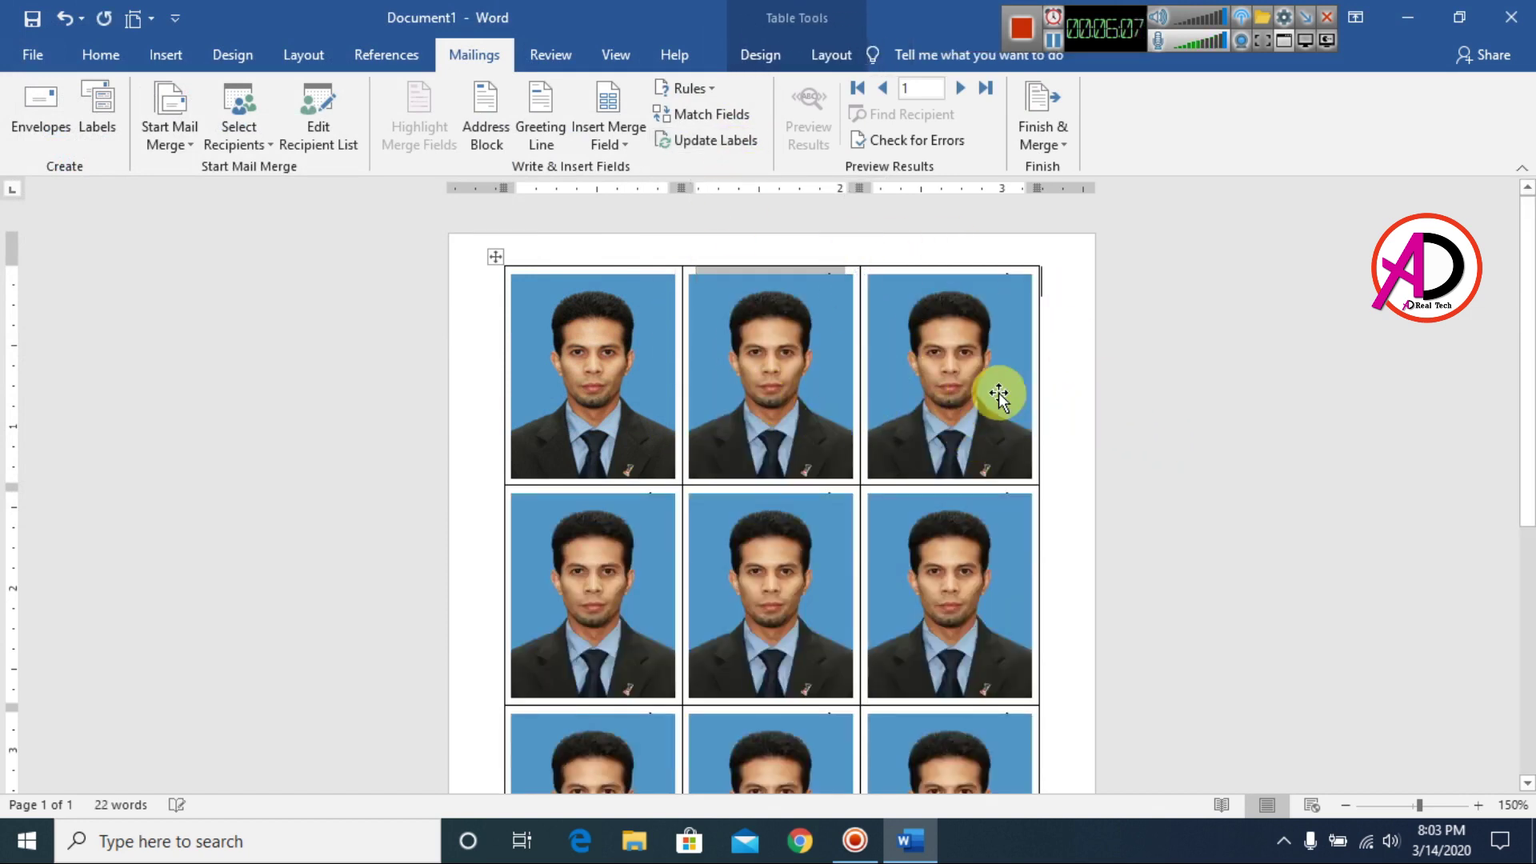
{"action": "left_click", "coordinate": [1064, 159]}
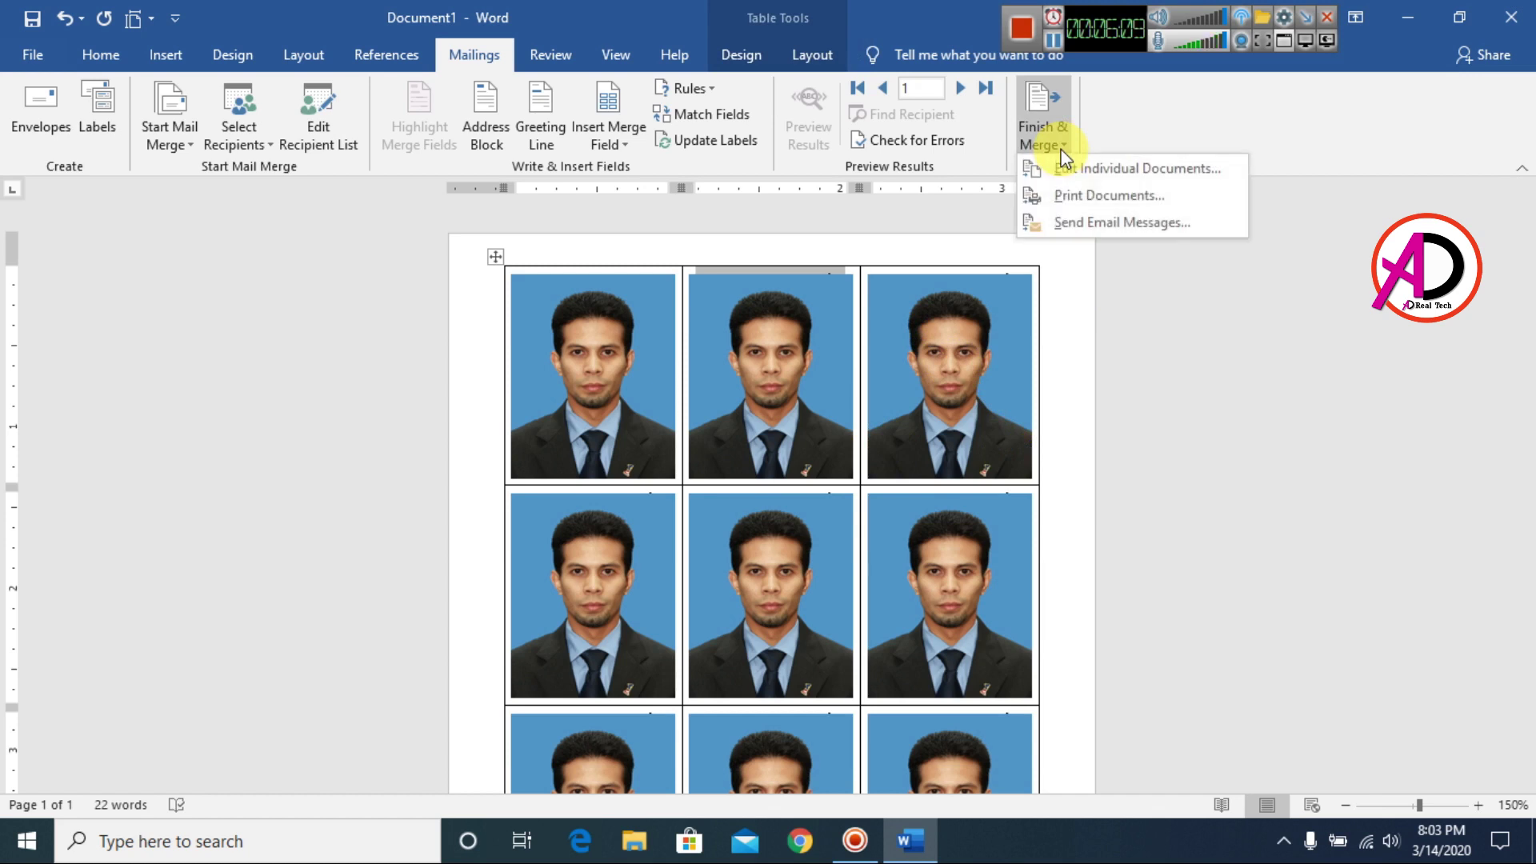
{"action": "left_click", "coordinate": [1101, 175]}
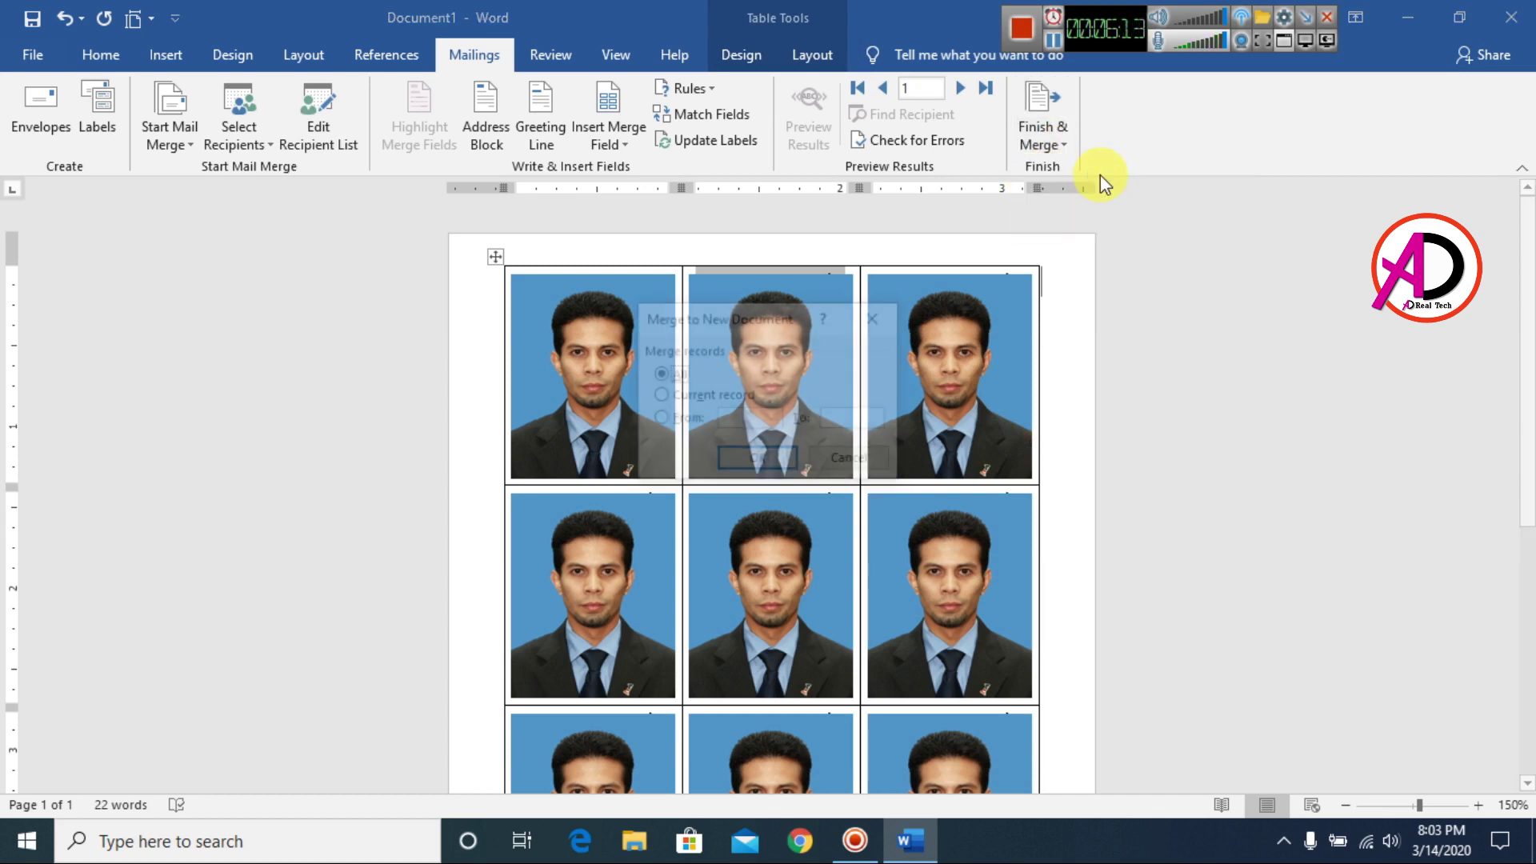
{"action": "left_click", "coordinate": [770, 464]}
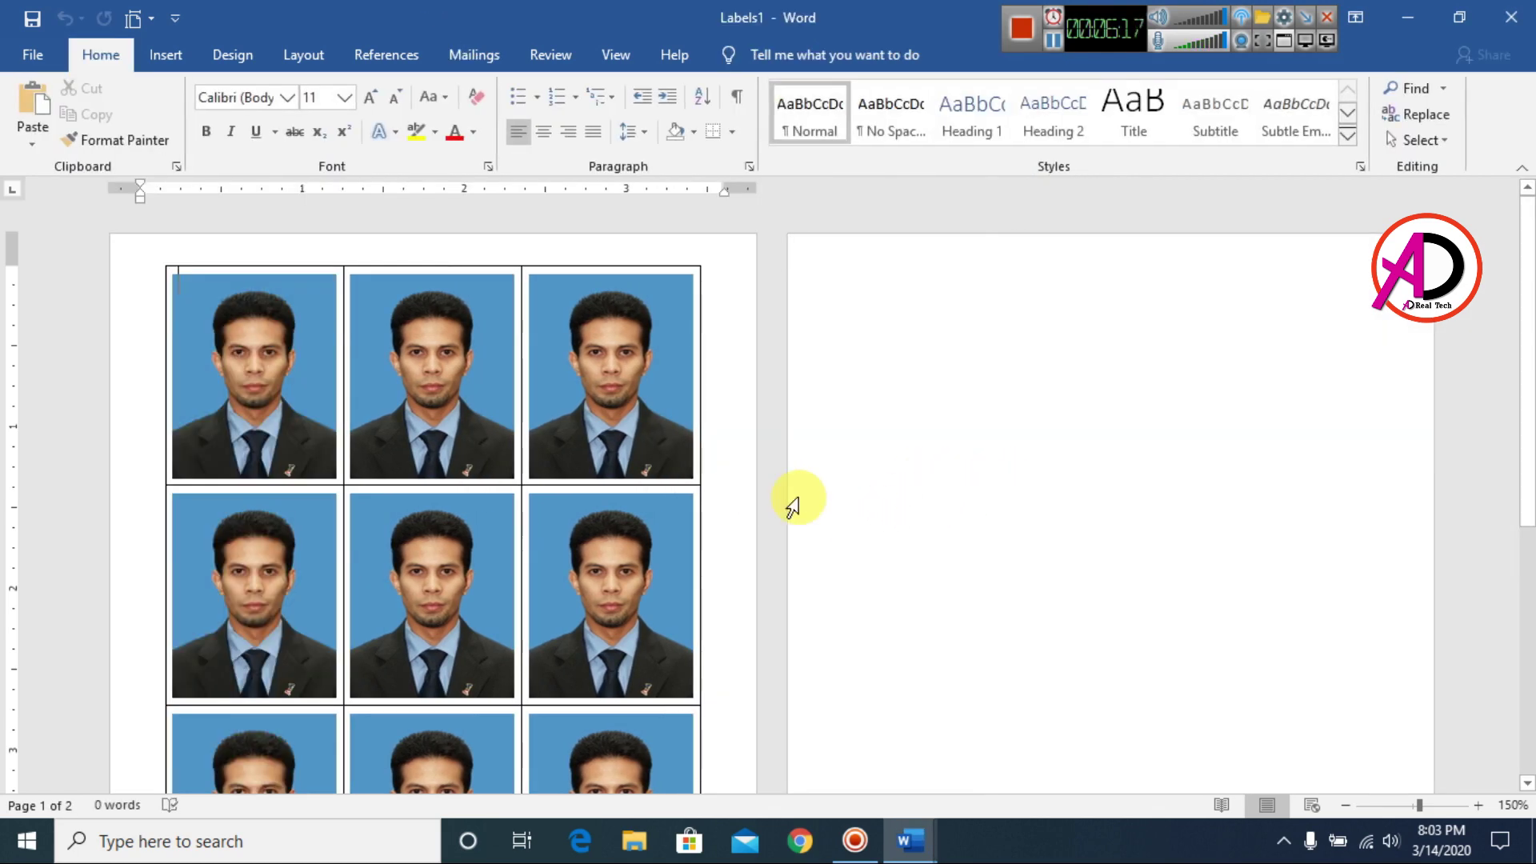
{"action": "scroll", "coordinate": [919, 559], "scroll_direction": "down", "scroll_amount": 3}
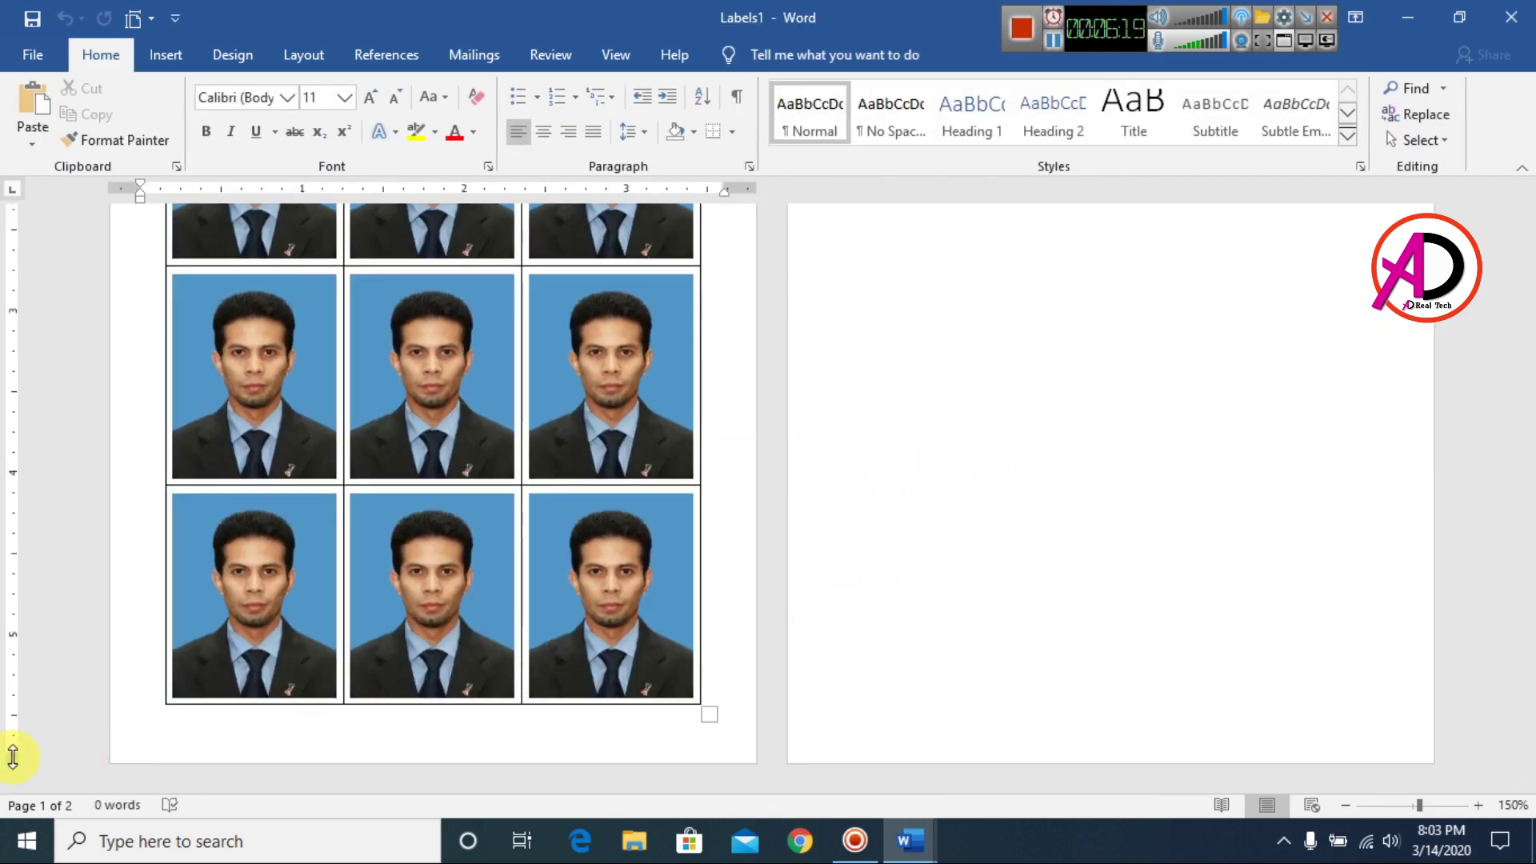
{"action": "scroll", "coordinate": [851, 589], "scroll_direction": "up", "scroll_amount": 3}
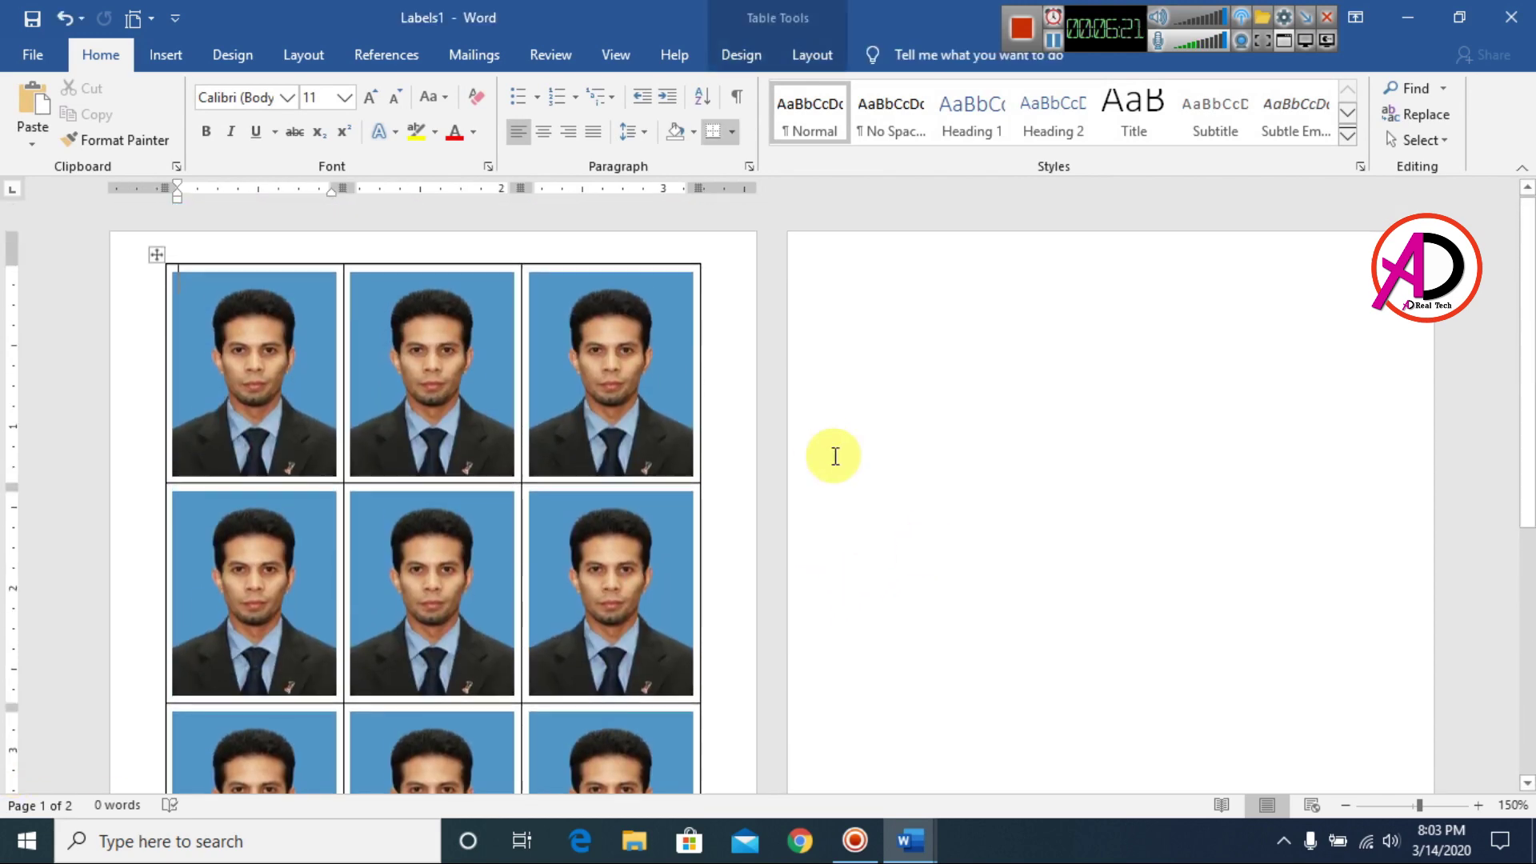
{"action": "scroll", "coordinate": [770, 379], "scroll_direction": "up", "scroll_amount": 3, "text": "ctrl"}
{"action": "scroll", "coordinate": [786, 411], "scroll_direction": "up", "scroll_amount": 5, "text": "ctrl"}
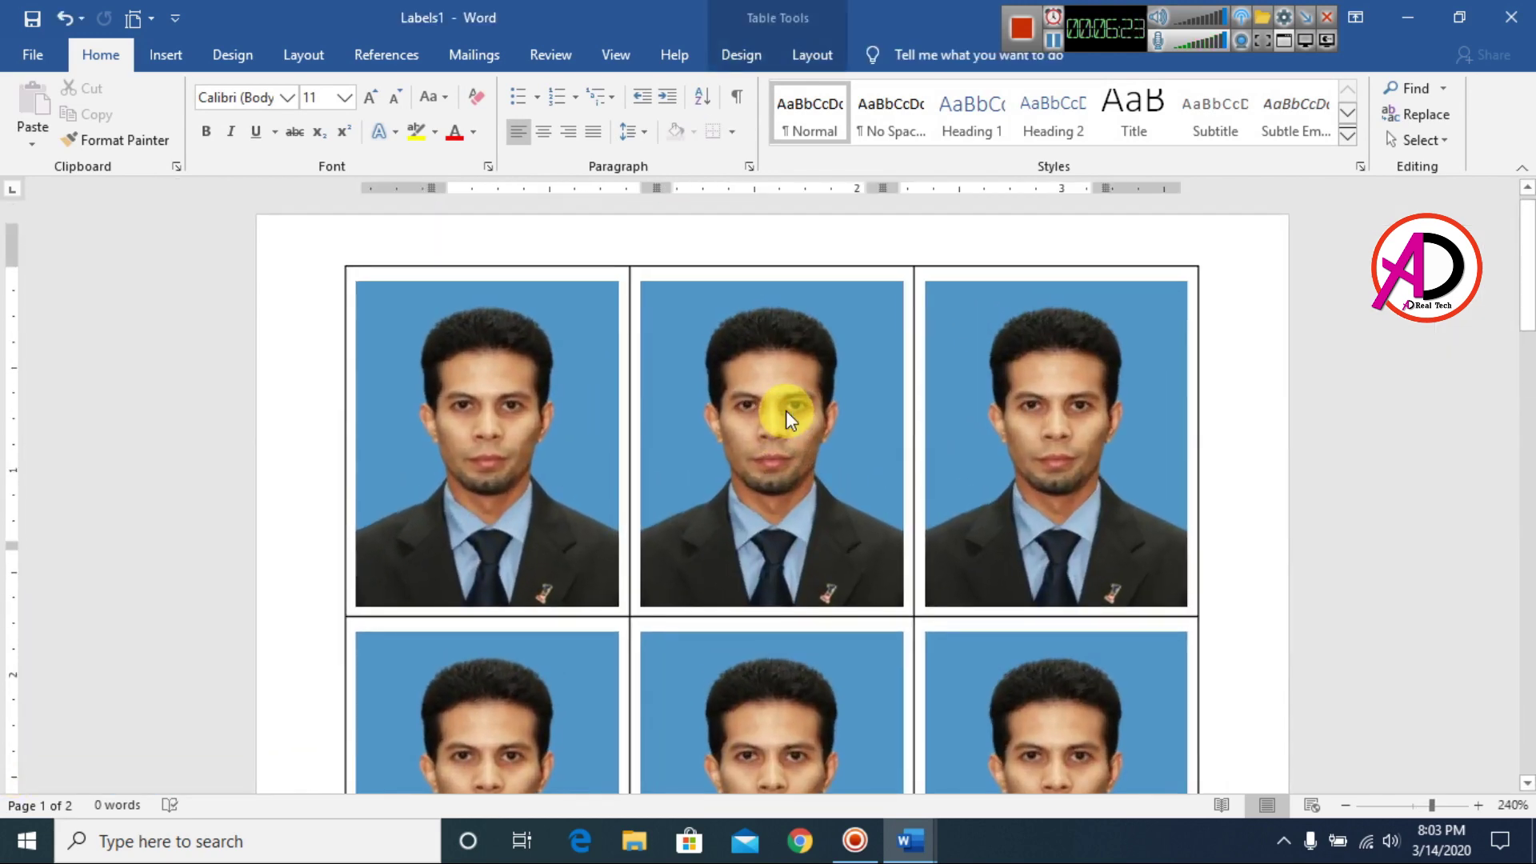
{"action": "scroll", "coordinate": [799, 449], "scroll_direction": "down", "scroll_amount": 2}
{"action": "scroll", "coordinate": [861, 526], "scroll_direction": "down", "scroll_amount": 5}
{"action": "scroll", "coordinate": [857, 549], "scroll_direction": "up", "scroll_amount": 10}
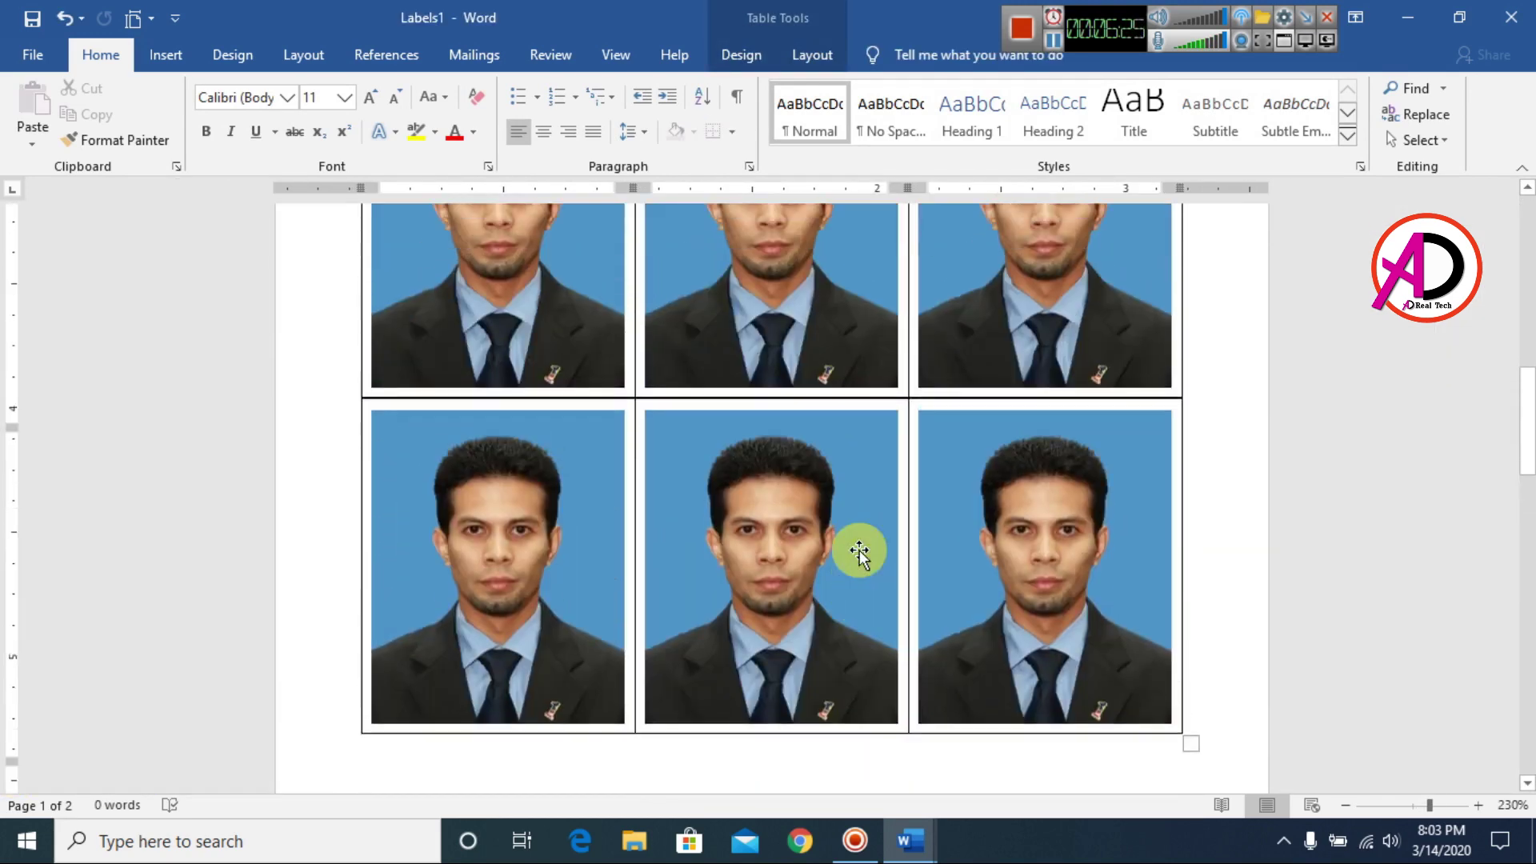
{"action": "scroll", "coordinate": [859, 553], "scroll_direction": "up", "scroll_amount": 2}
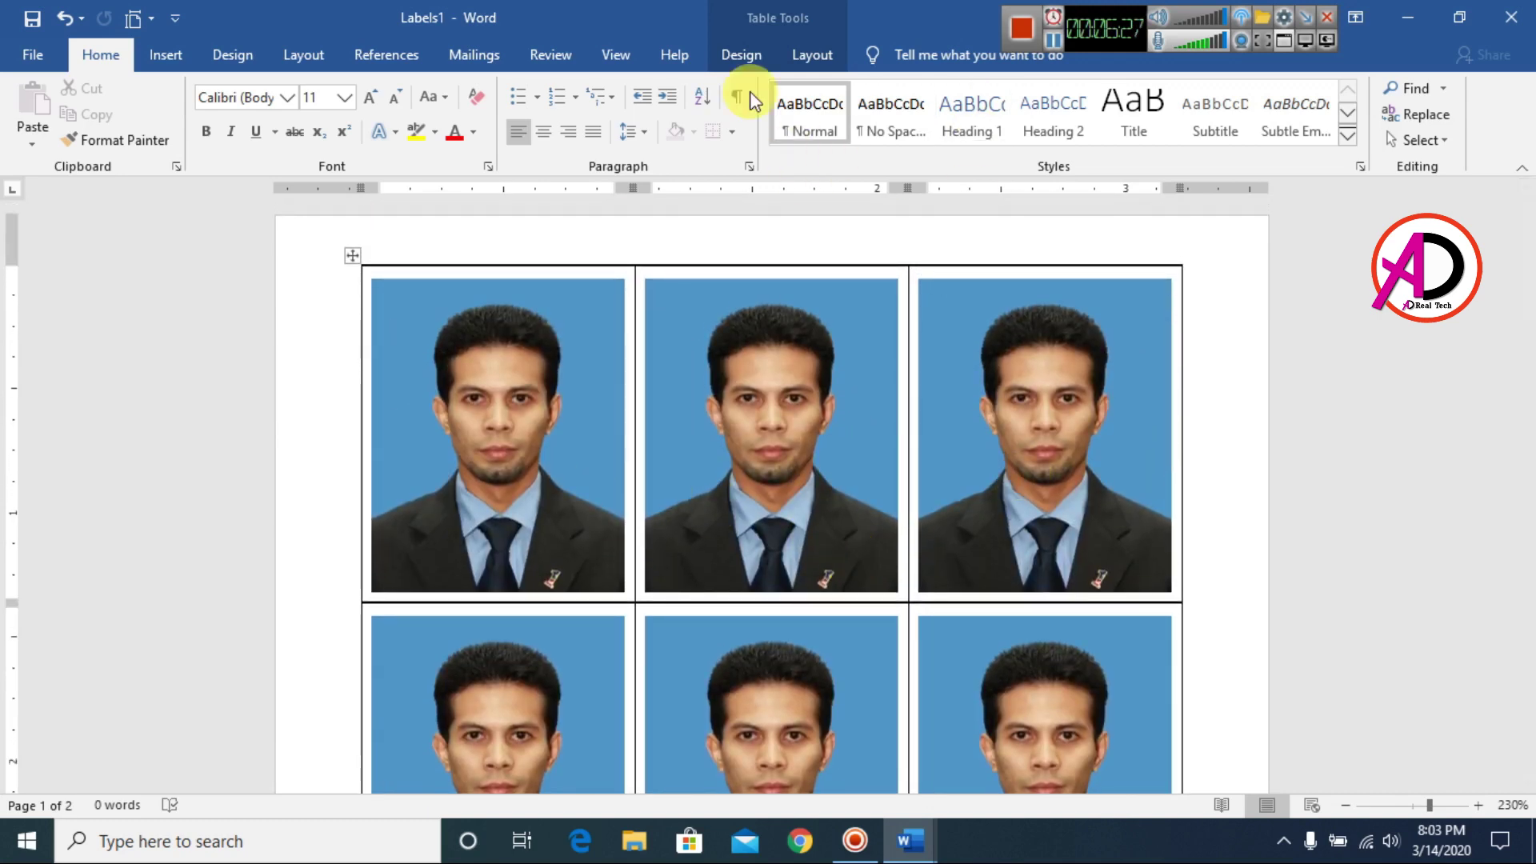
- Select the whole photo table and apply No Border from the Table Design Borders list
{"action": "left_click", "coordinate": [813, 57]}
{"action": "left_click", "coordinate": [748, 55]}
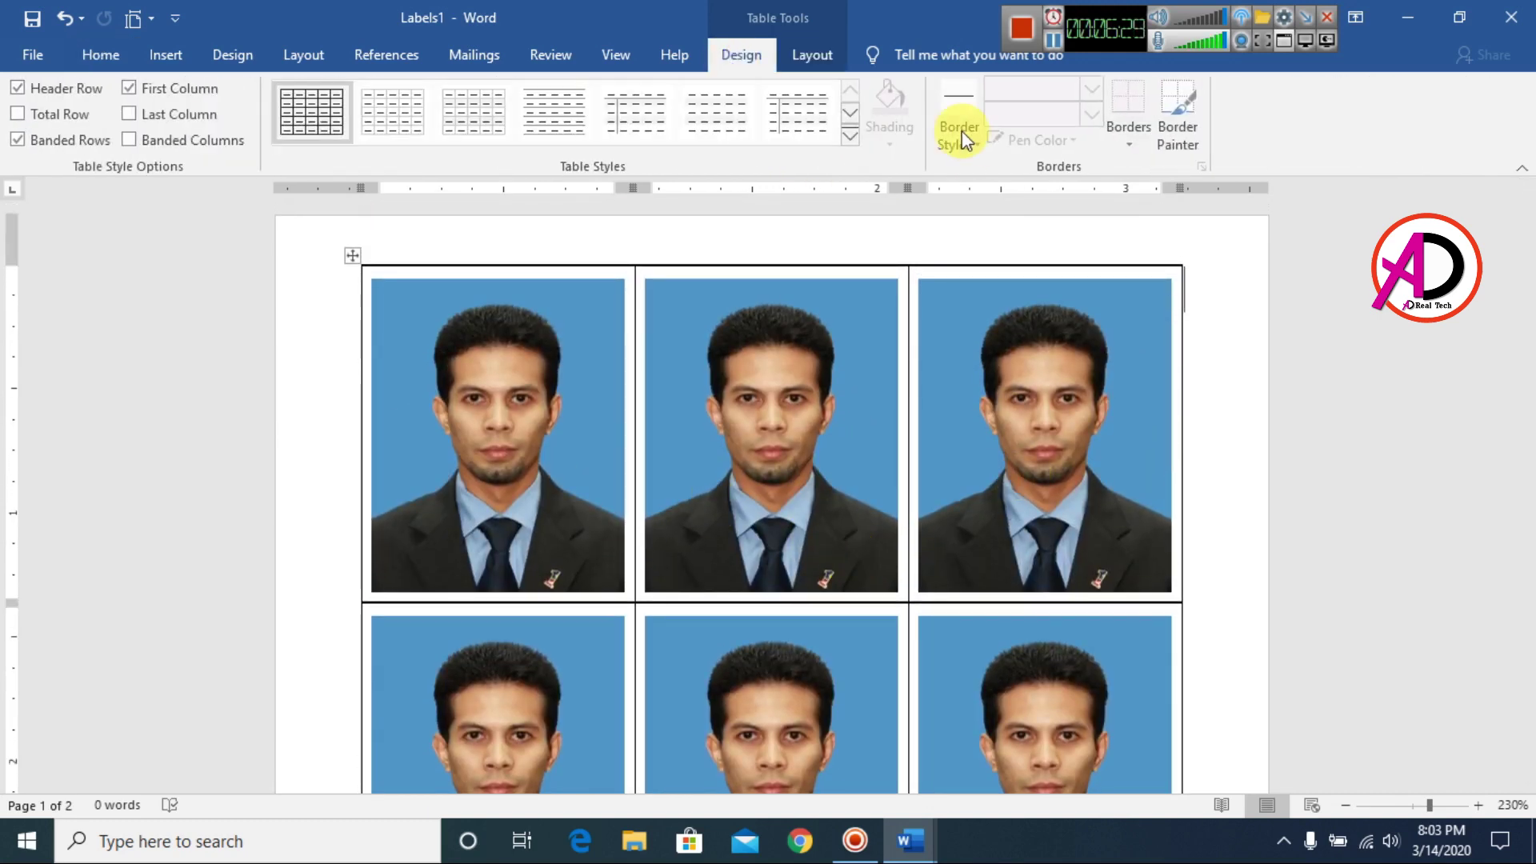
{"action": "left_click", "coordinate": [979, 142]}
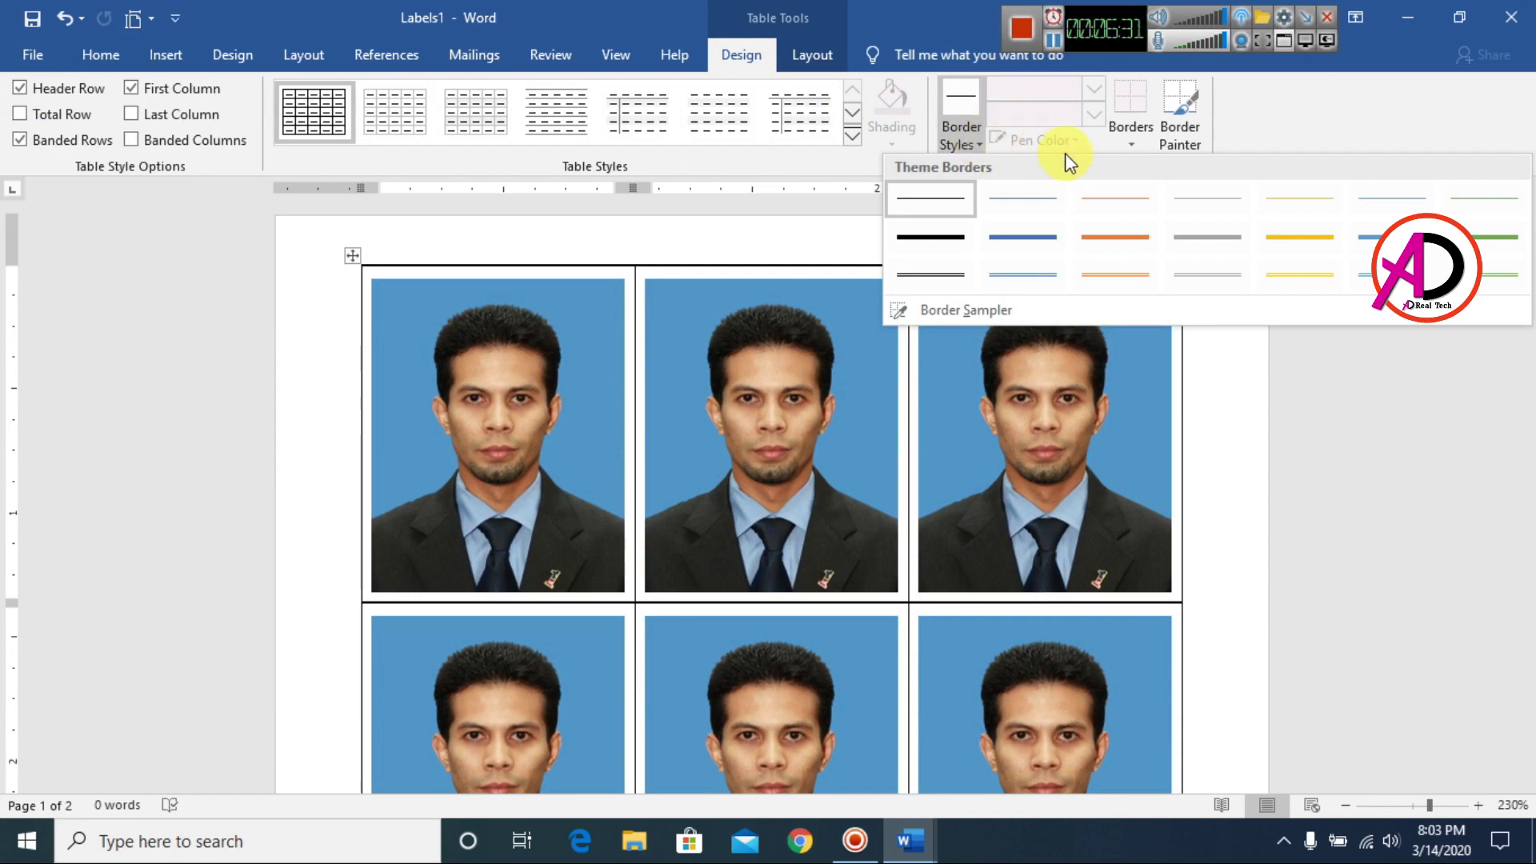
{"action": "left_click", "coordinate": [1135, 147]}
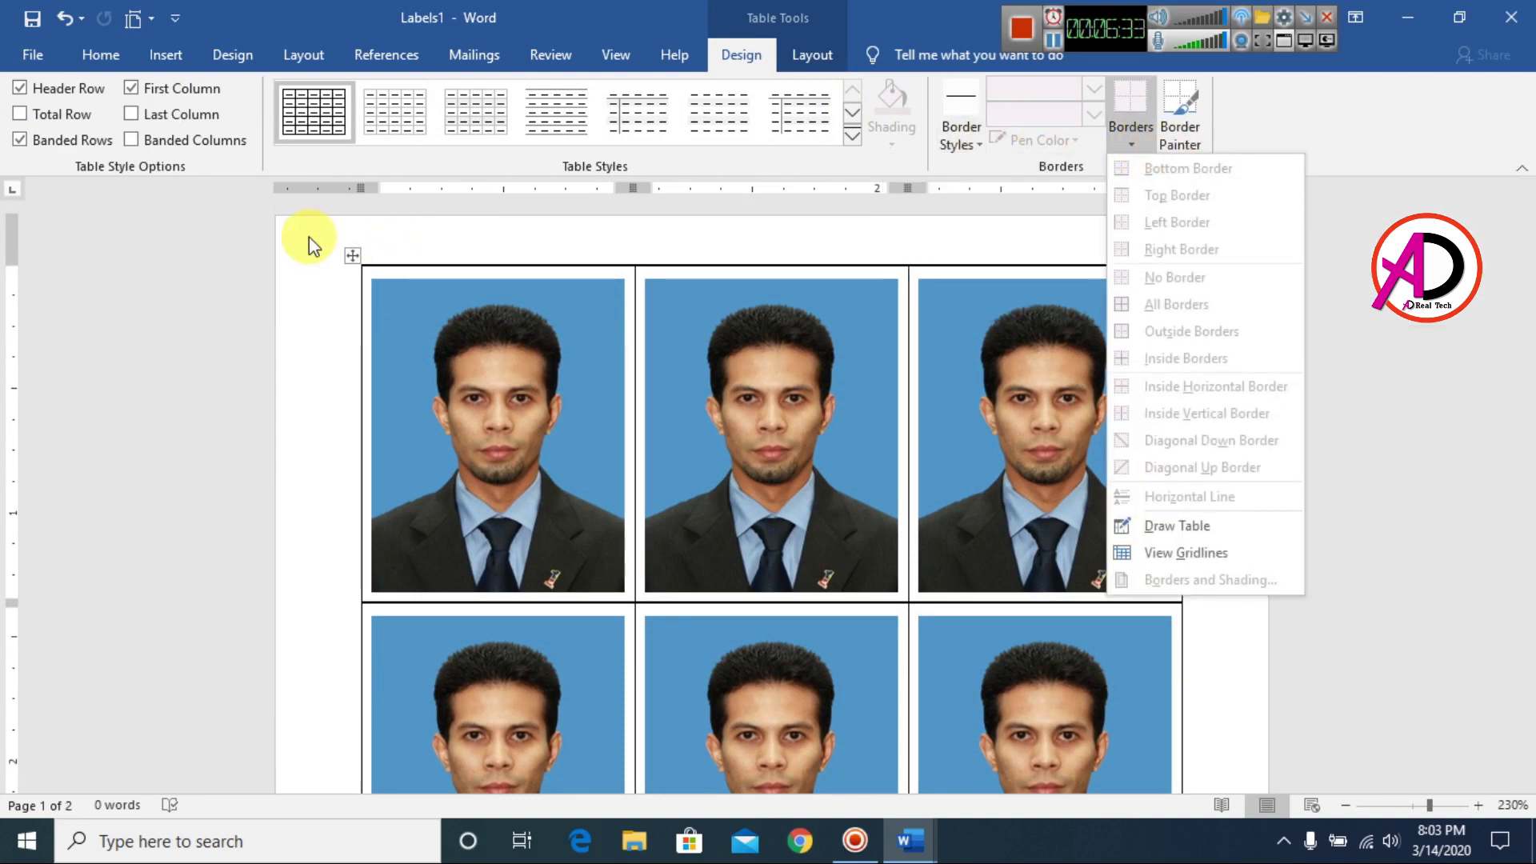
{"action": "left_click", "coordinate": [366, 247]}
{"action": "left_click", "coordinate": [352, 255]}
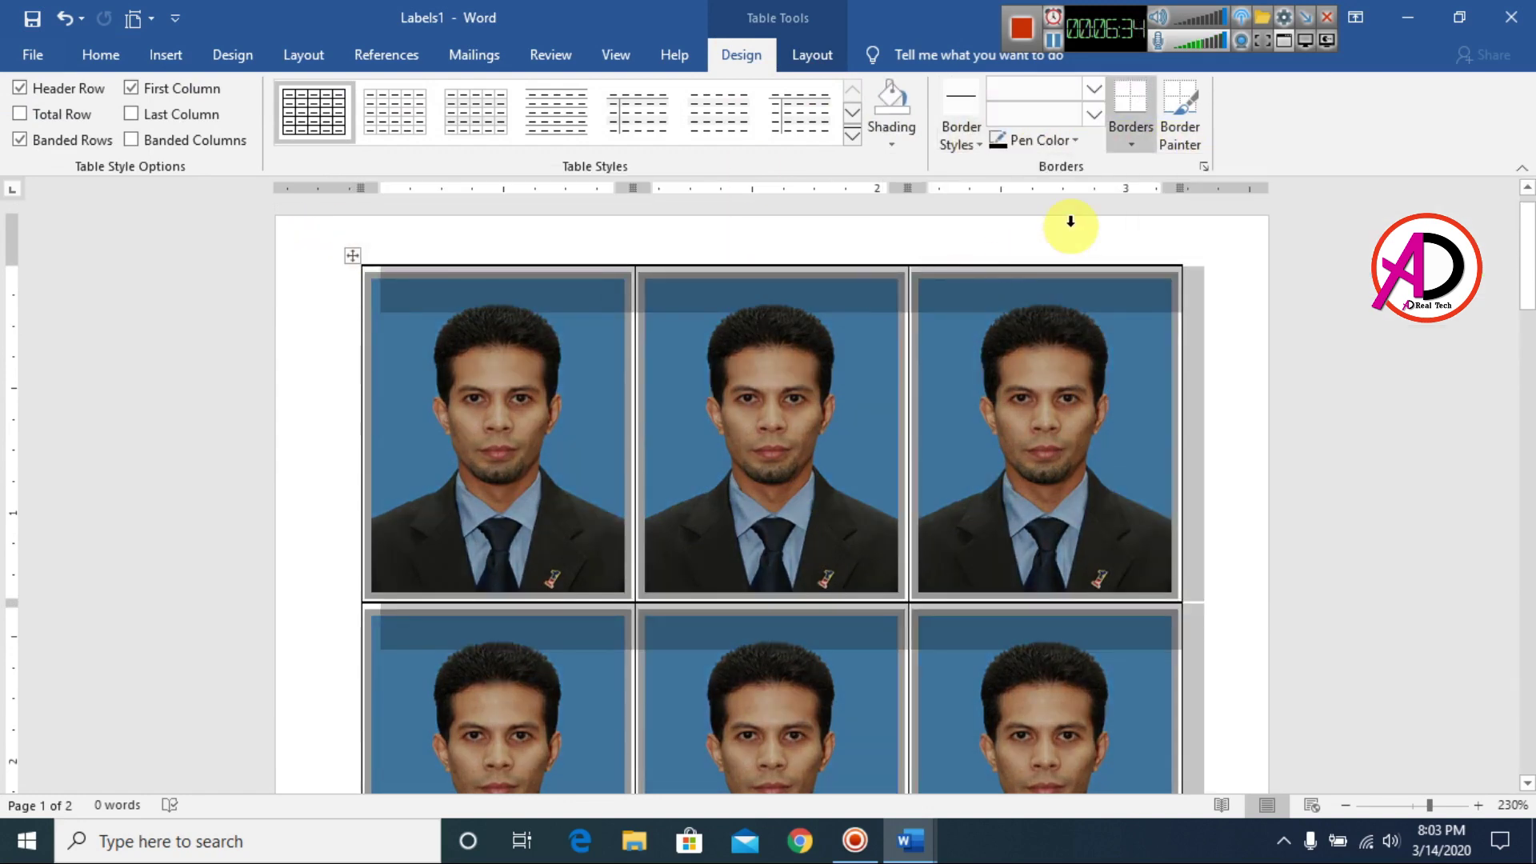
{"action": "left_click", "coordinate": [1137, 142]}
{"action": "left_click", "coordinate": [962, 135]}
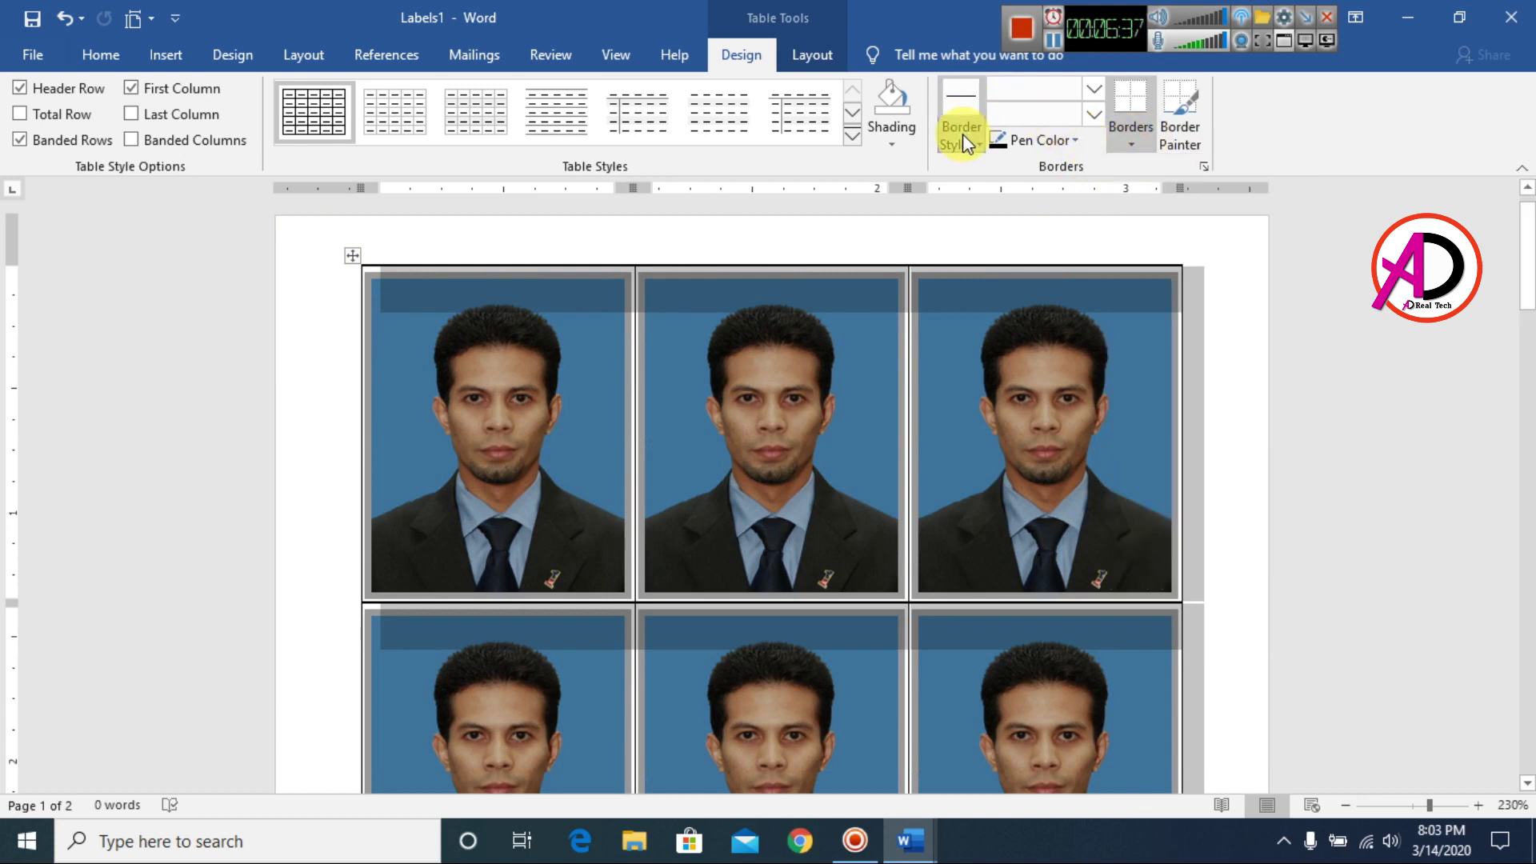
{"action": "left_click", "coordinate": [930, 236]}
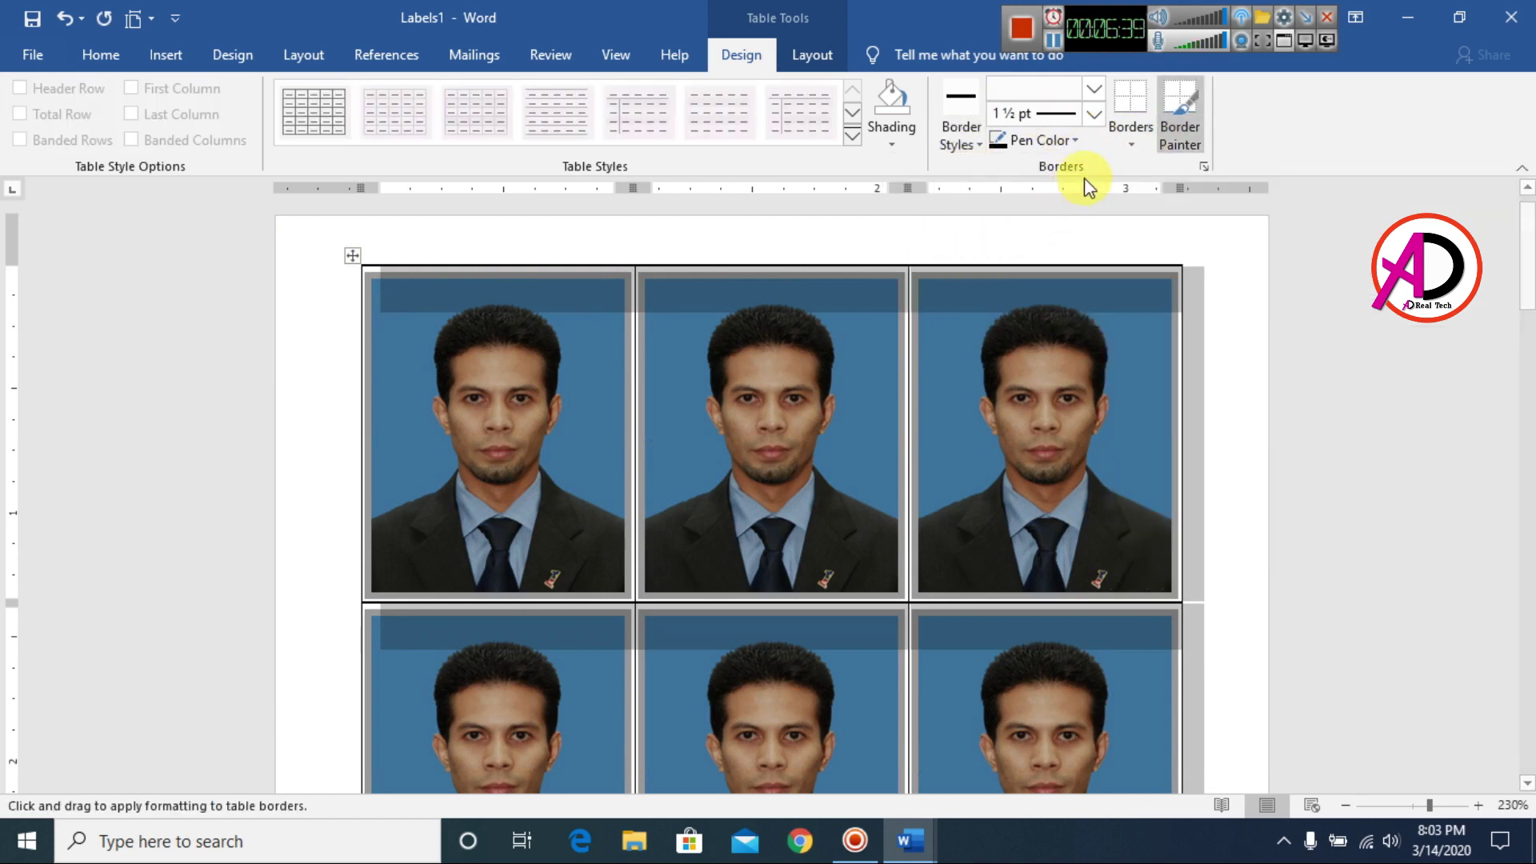
{"action": "left_click", "coordinate": [1071, 142]}
{"action": "left_click", "coordinate": [1130, 143]}
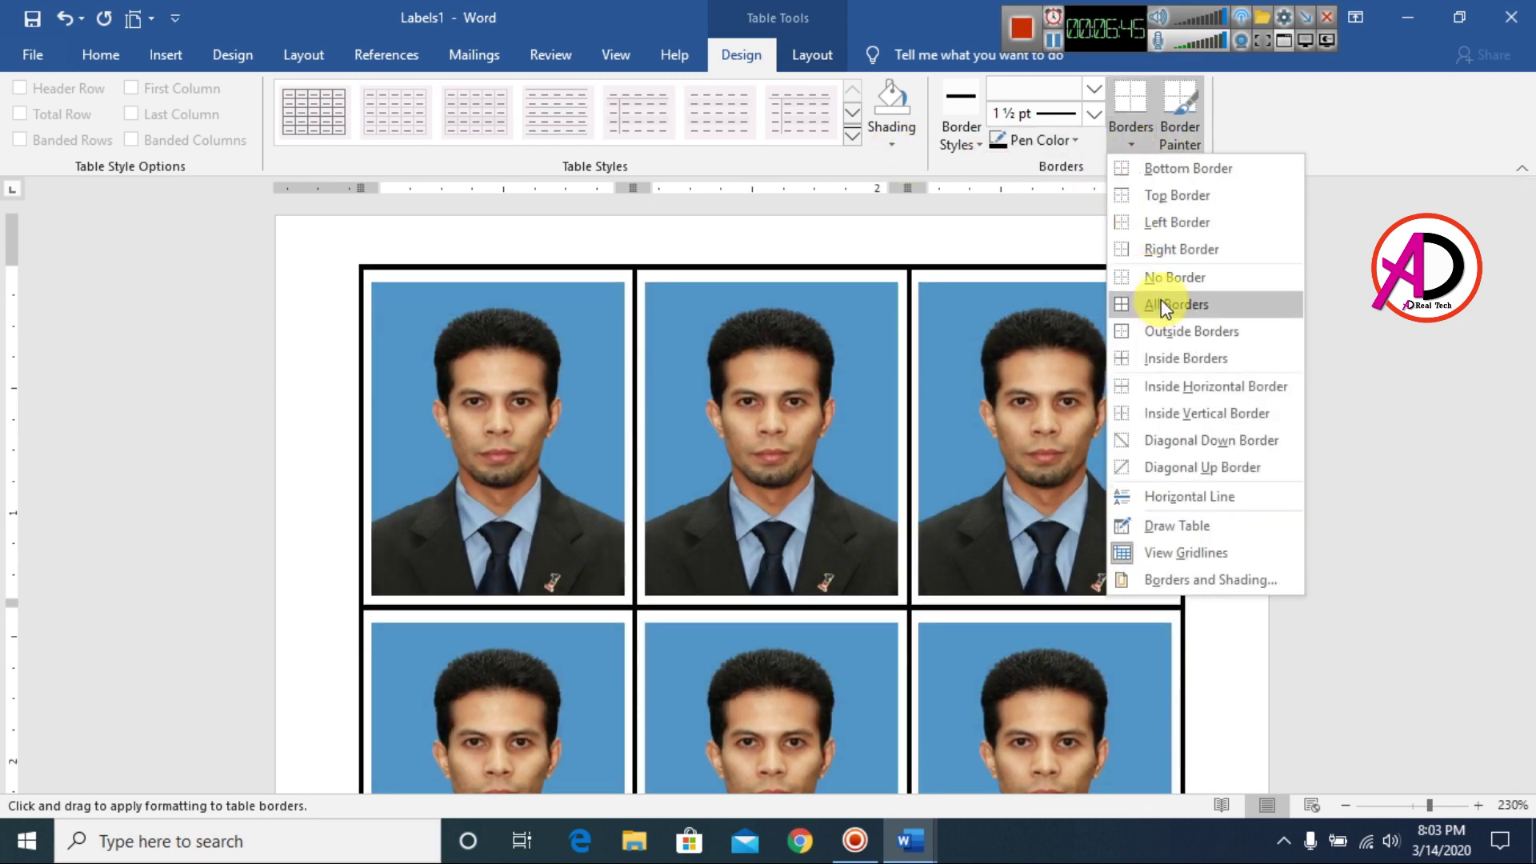
{"action": "left_click", "coordinate": [1160, 280]}
{"action": "left_click", "coordinate": [1367, 352]}
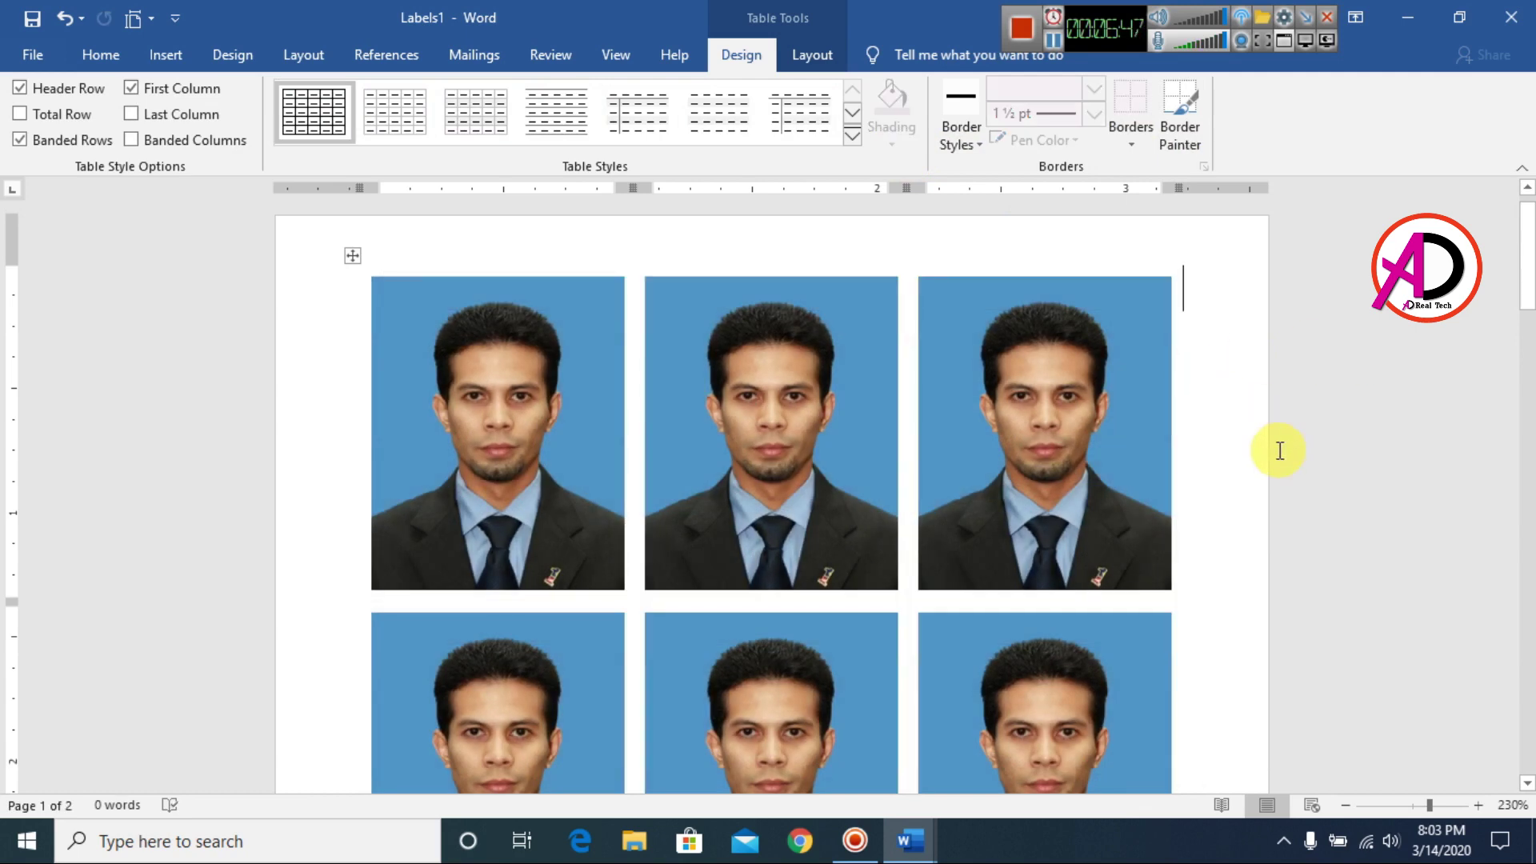
{"action": "scroll", "coordinate": [968, 531], "scroll_direction": "down", "scroll_amount": 10}
{"action": "scroll", "coordinate": [958, 540], "scroll_direction": "up", "scroll_amount": 5}
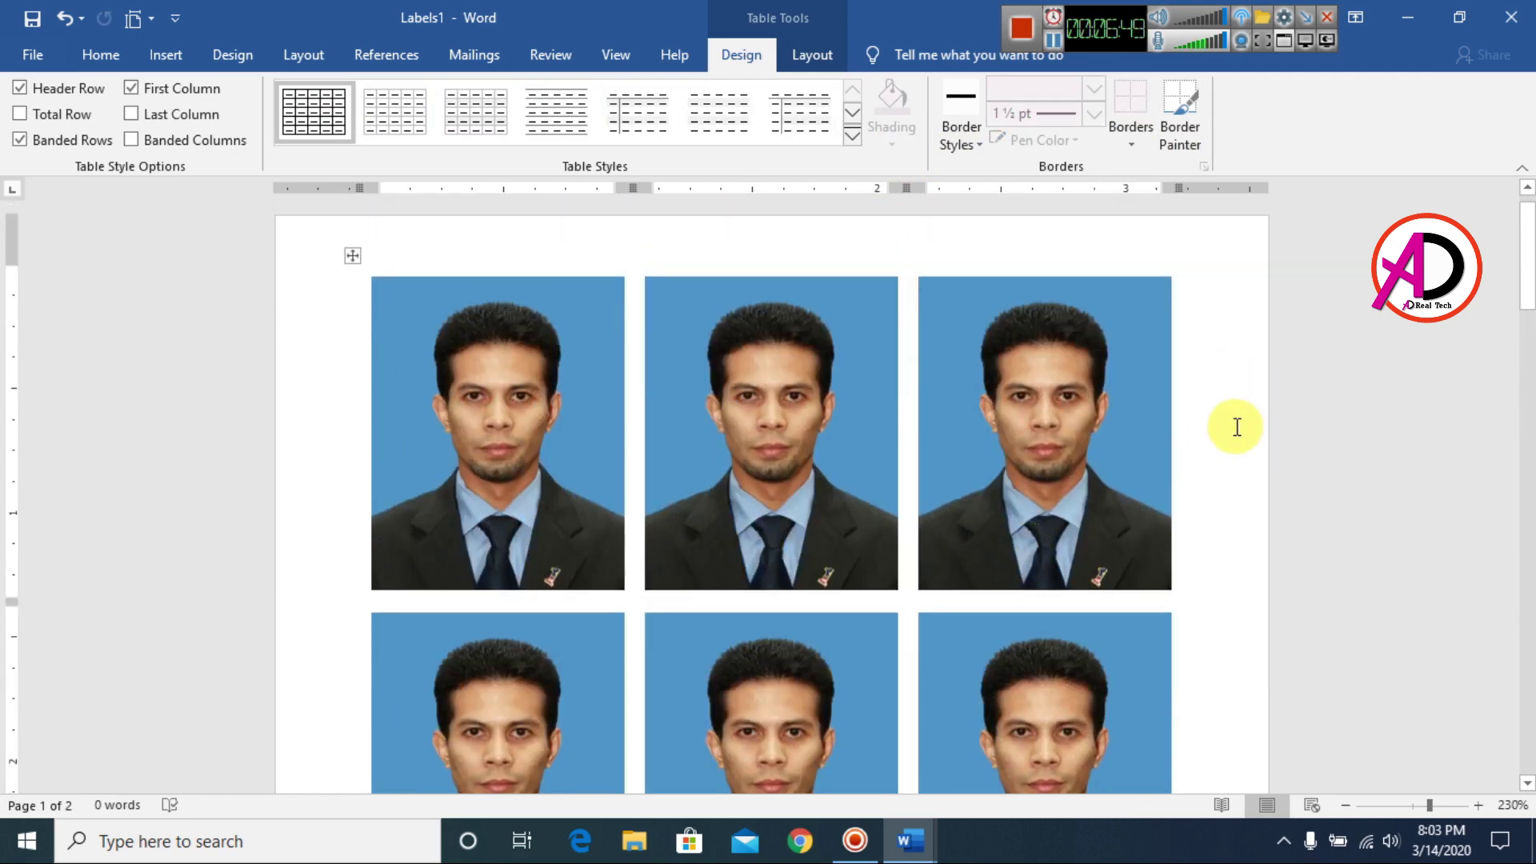
{"action": "scroll", "coordinate": [1176, 504], "scroll_direction": "down", "scroll_amount": 8}
{"action": "scroll", "coordinate": [1167, 513], "scroll_direction": "down", "scroll_amount": 8}
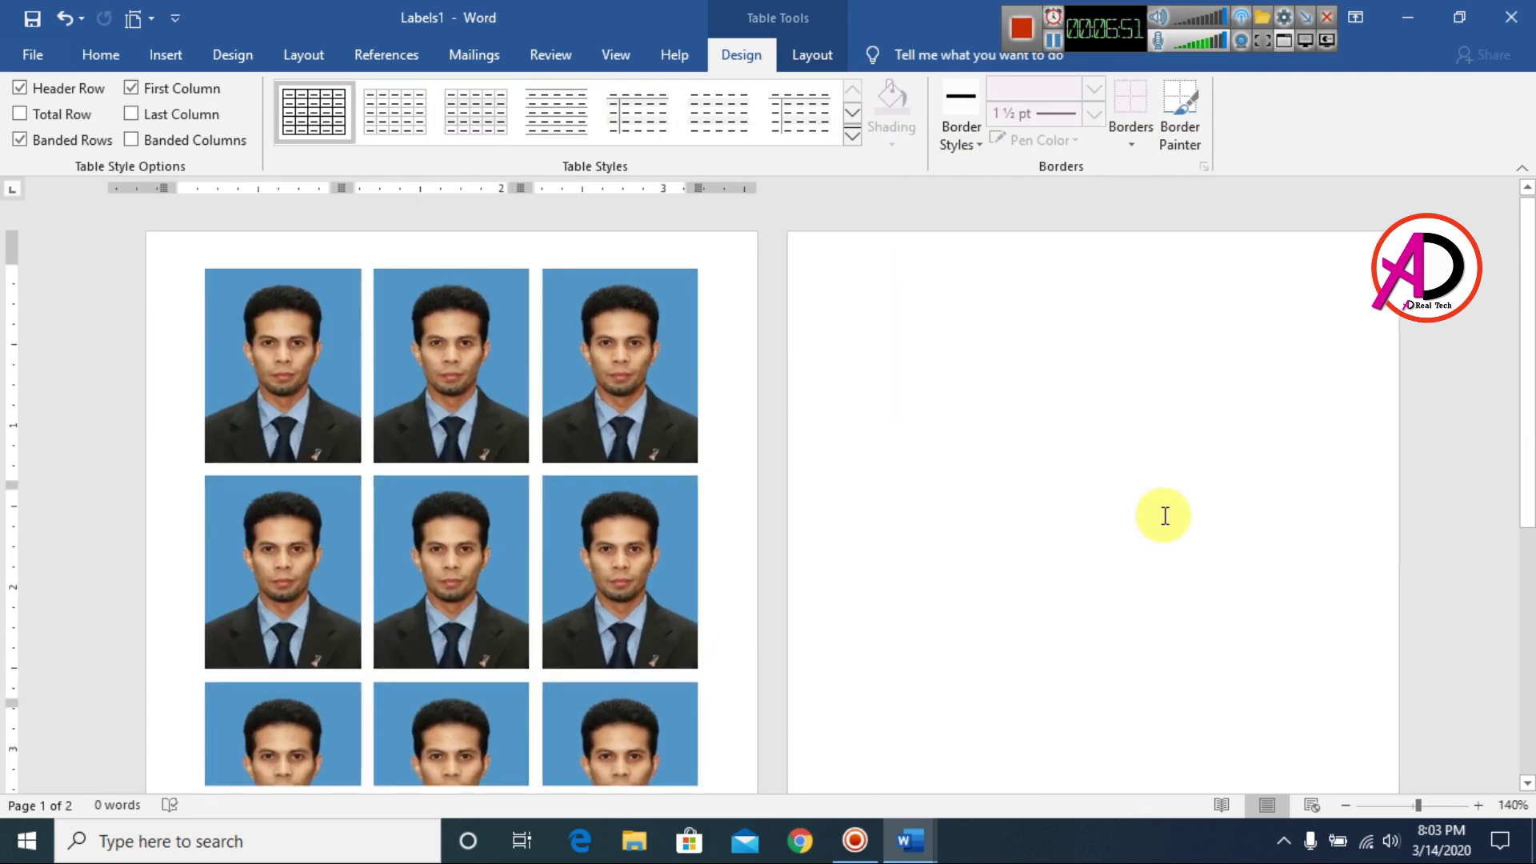
{"action": "scroll", "coordinate": [594, 521], "scroll_direction": "down", "scroll_amount": 4}
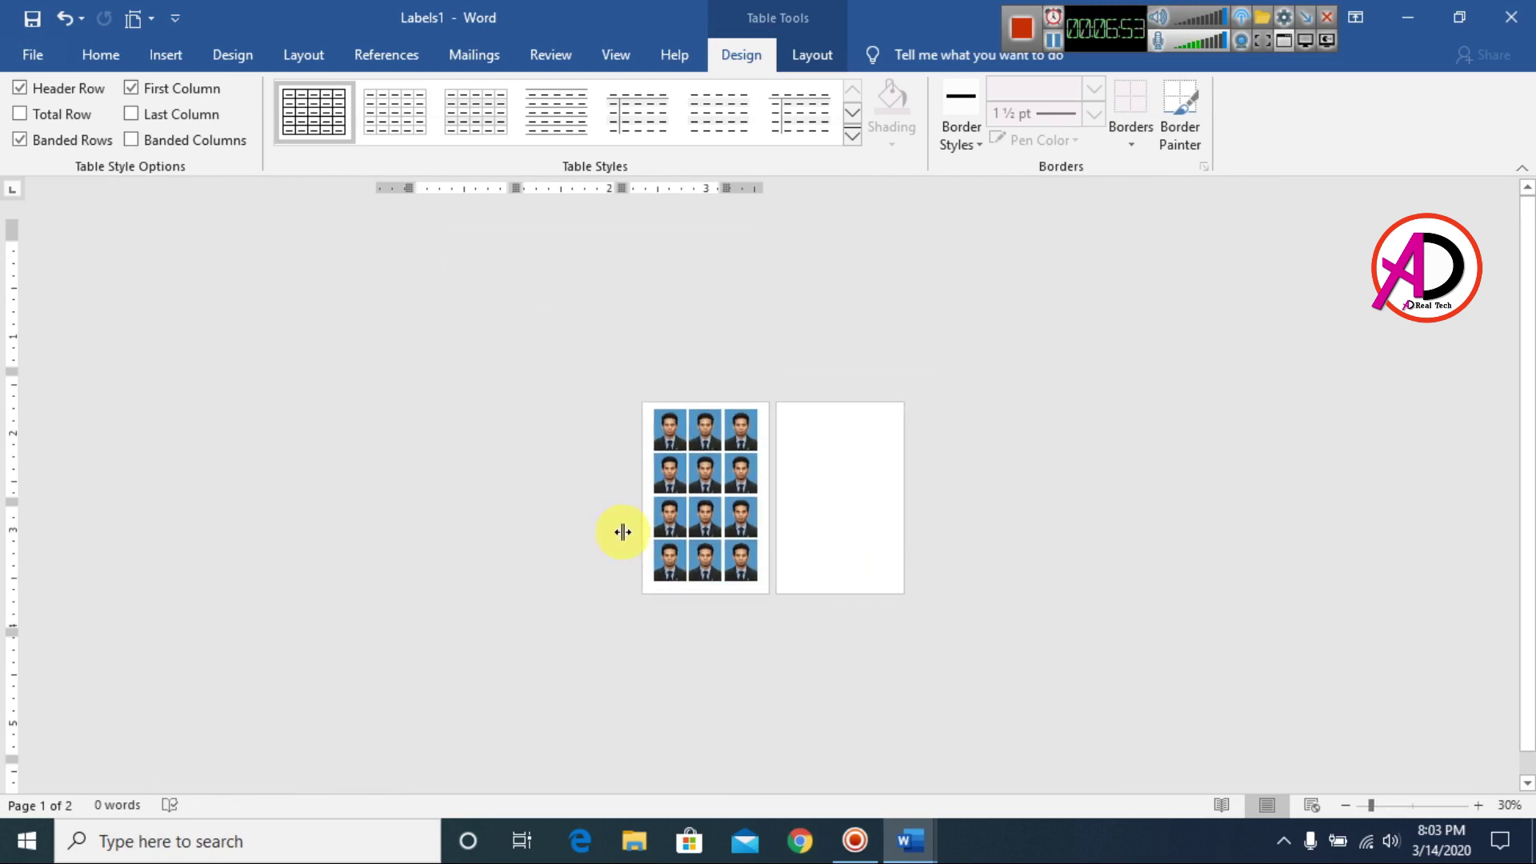
{"action": "scroll", "coordinate": [673, 539], "scroll_direction": "up", "scroll_amount": 14}
{"action": "scroll", "coordinate": [674, 539], "scroll_direction": "up", "scroll_amount": 2}
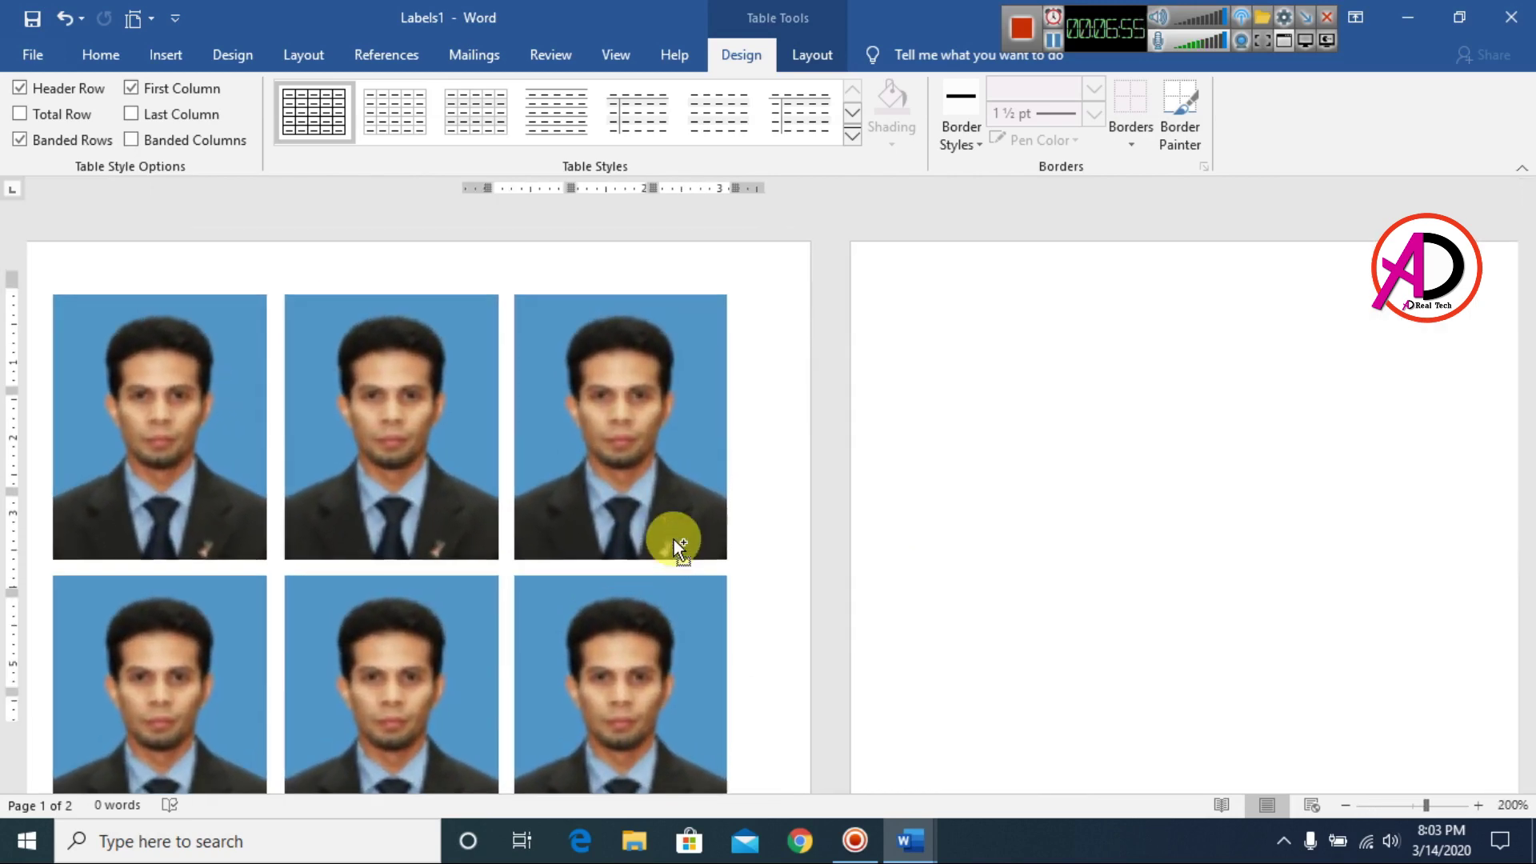
{"action": "scroll", "coordinate": [900, 534], "scroll_direction": "down", "scroll_amount": 6}
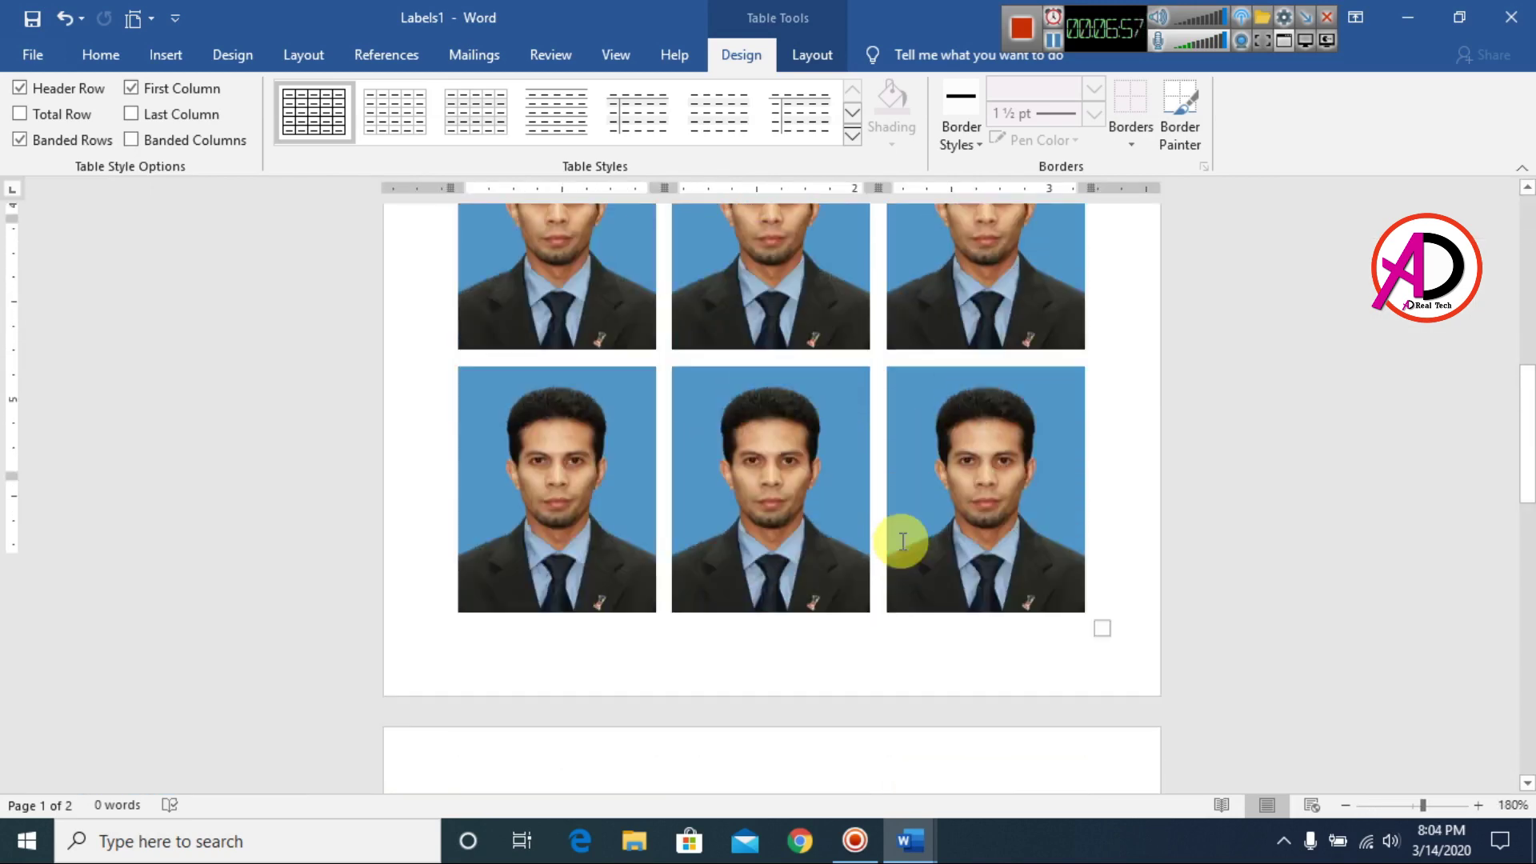
{"action": "scroll", "coordinate": [903, 535], "scroll_direction": "up", "scroll_amount": 6}
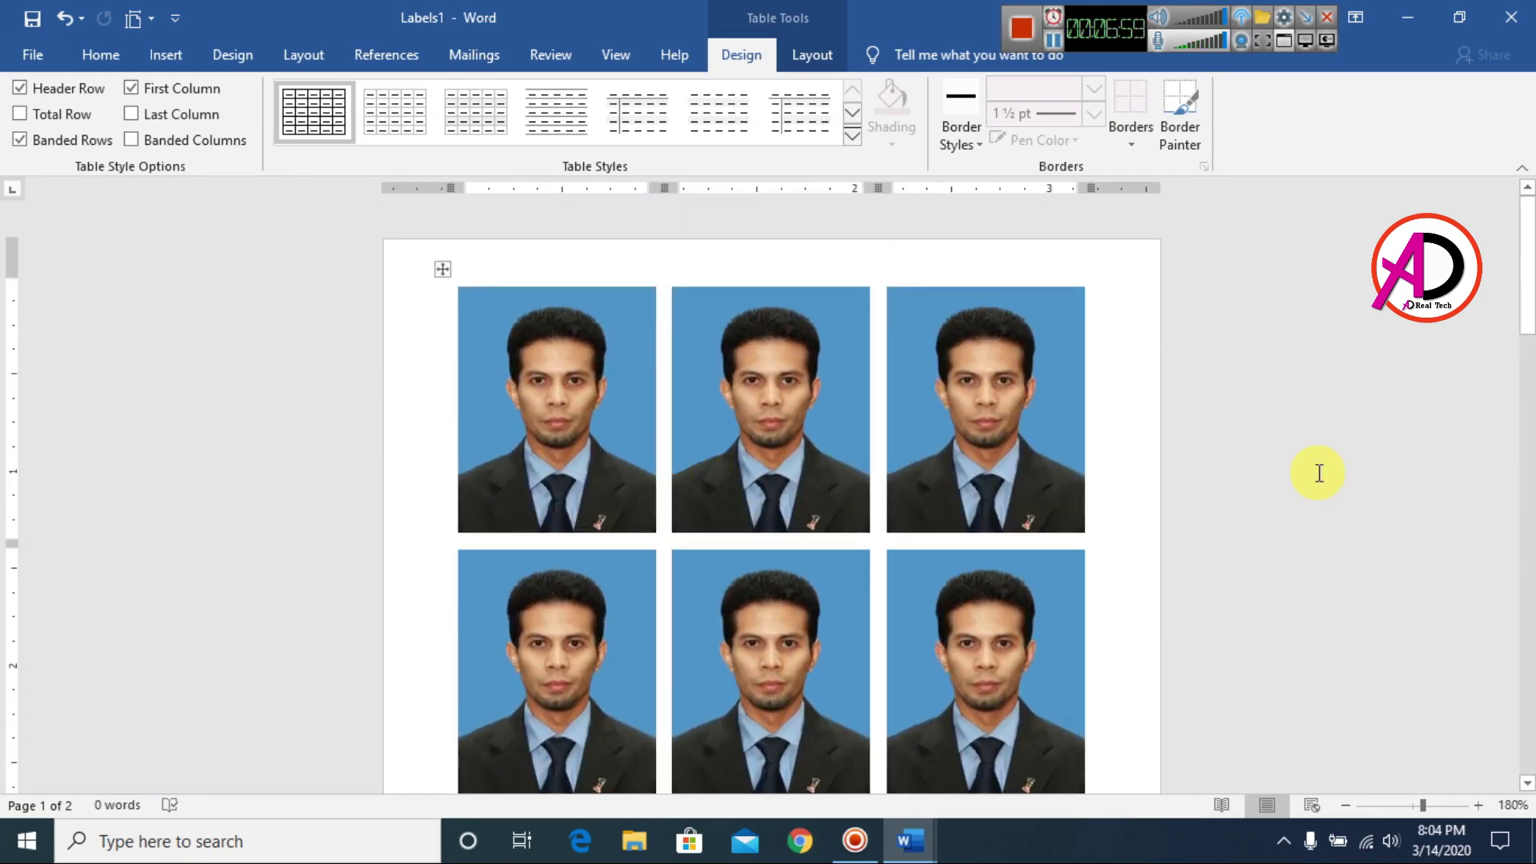
{"action": "left_click", "coordinate": [101, 54]}
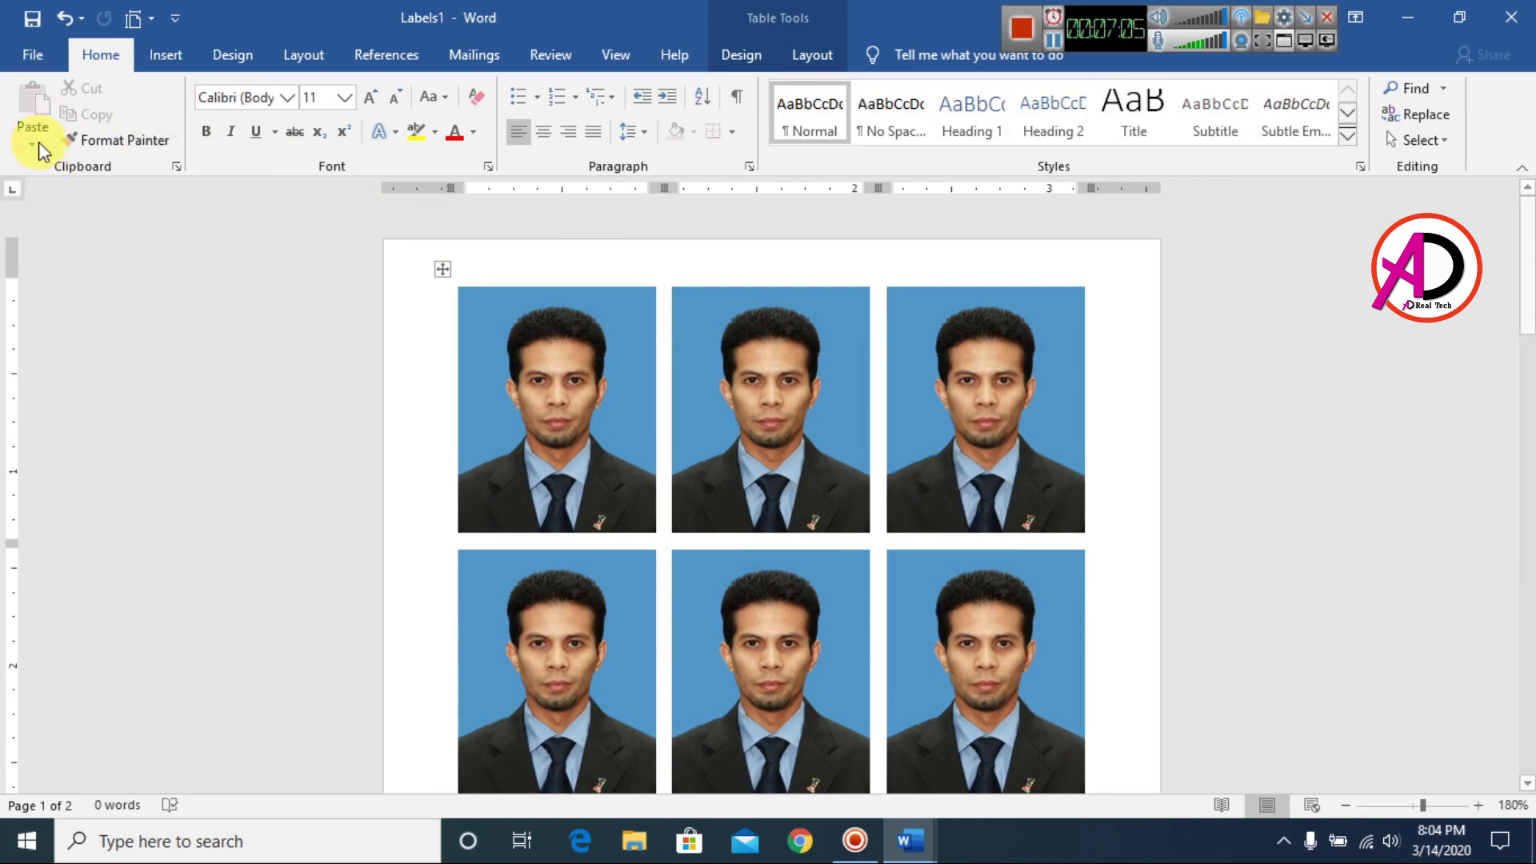
- Preview the photo sheet for printing, keeping the 4" x 6" paper size and Microsoft Print to PDF
{"action": "left_click", "coordinate": [30, 56]}
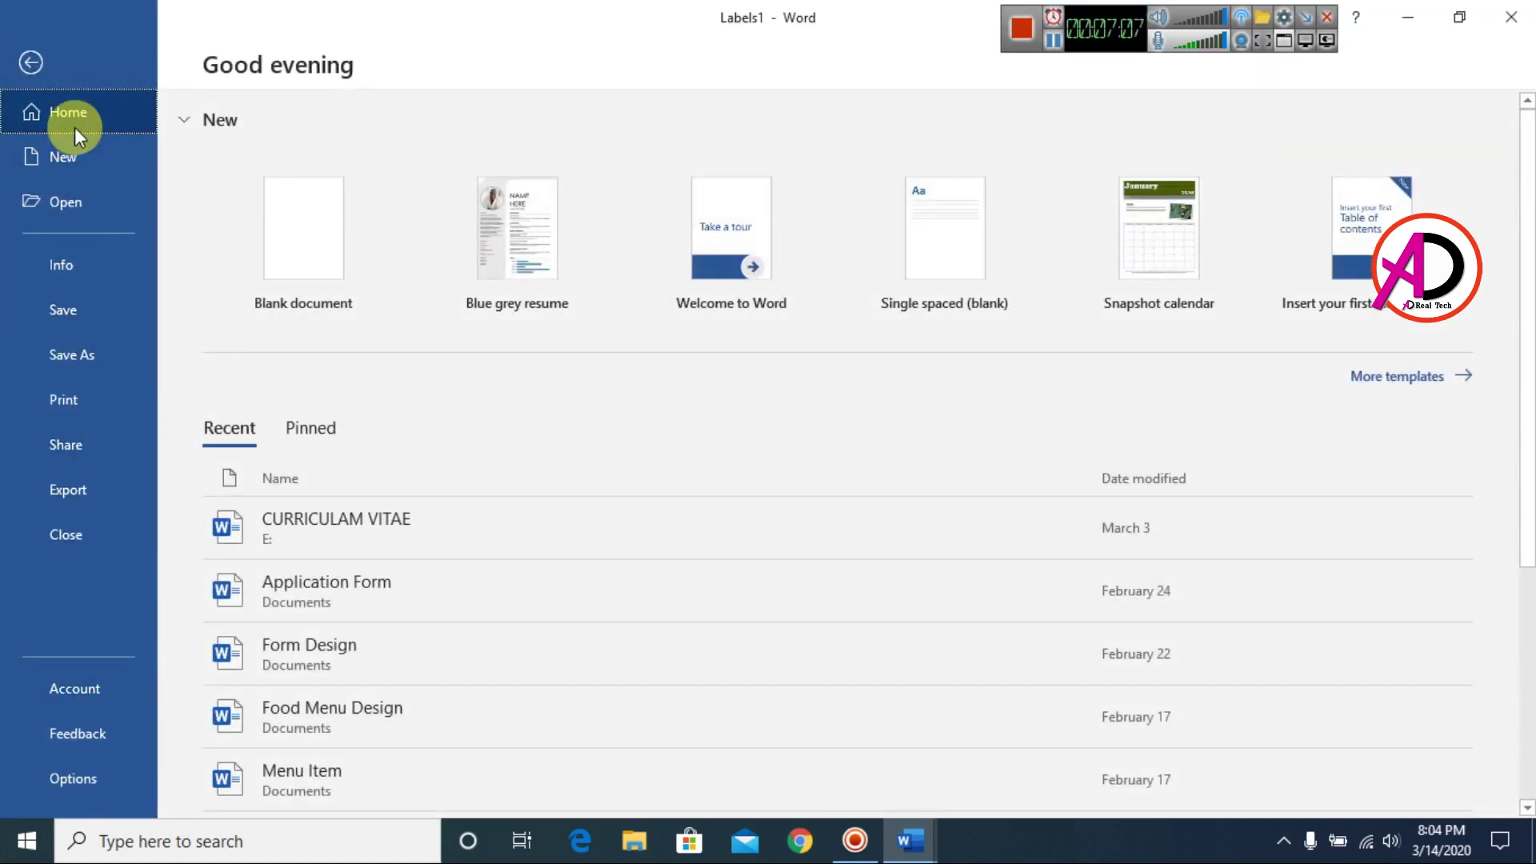
{"action": "left_click", "coordinate": [64, 400]}
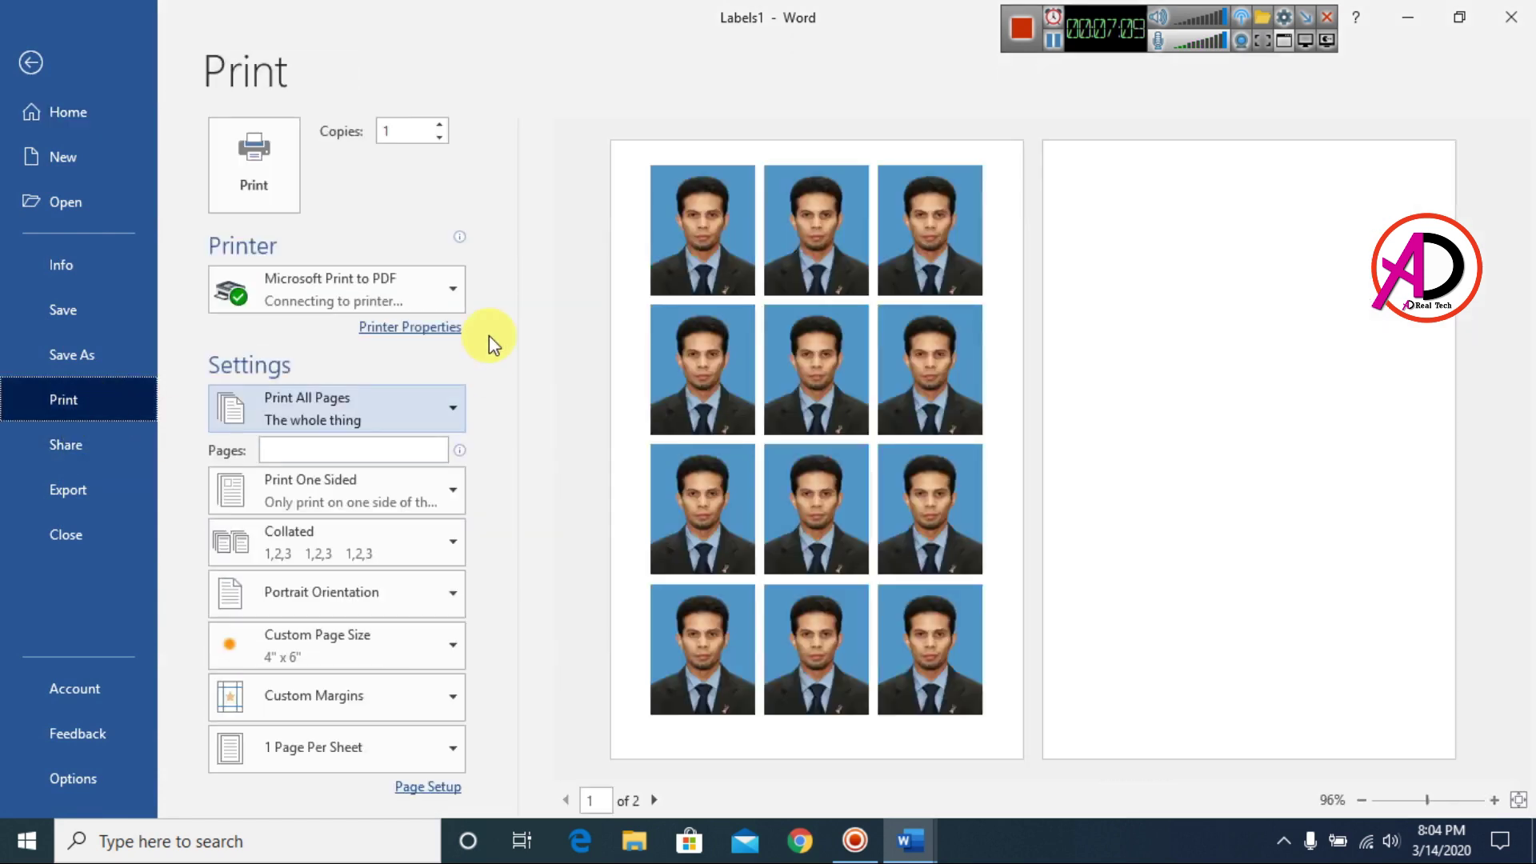
{"action": "left_click", "coordinate": [314, 652]}
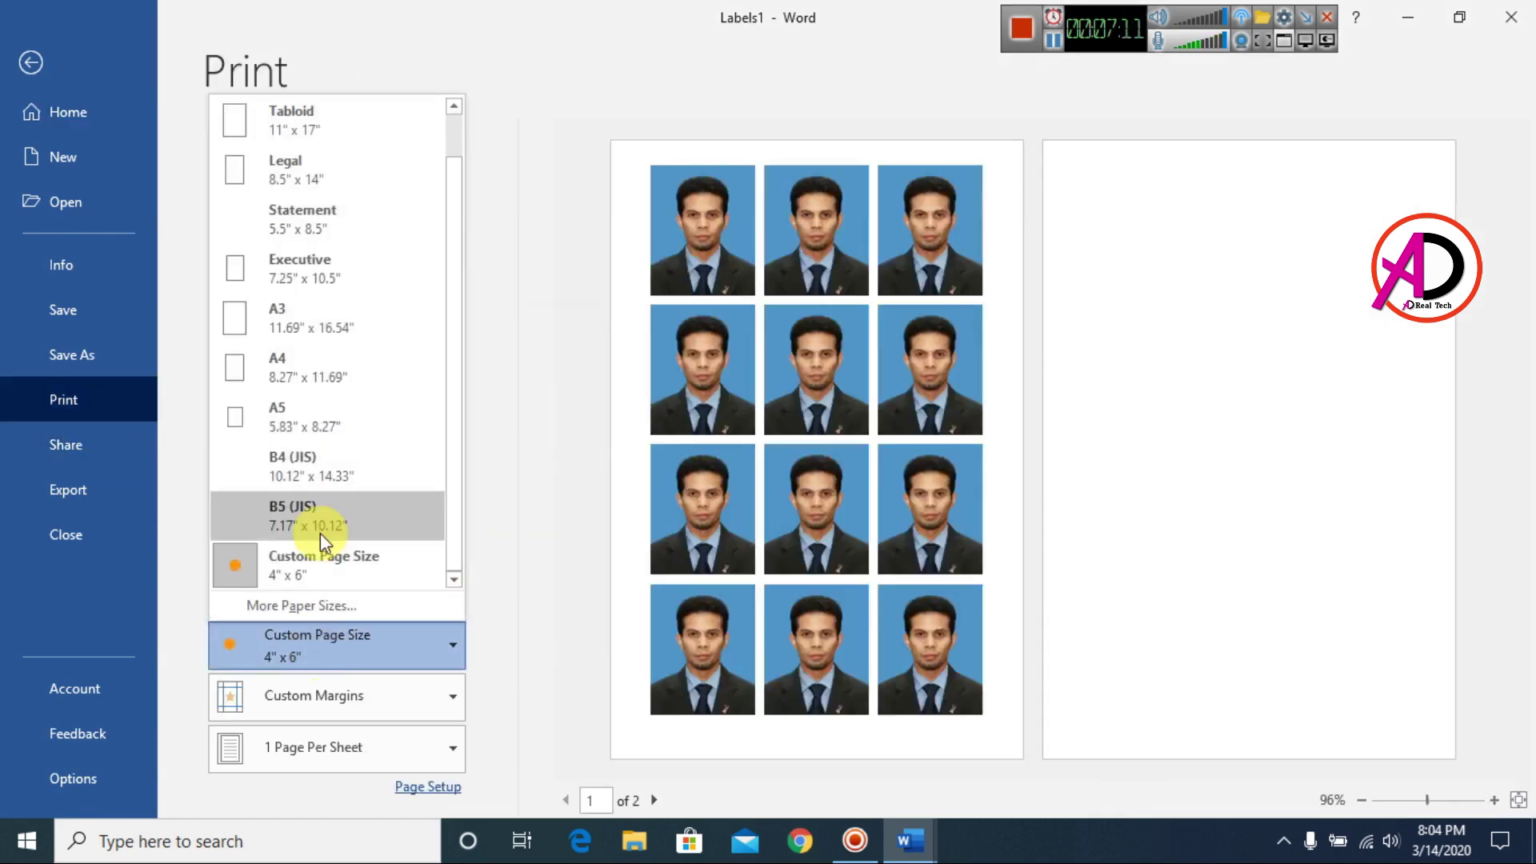
{"action": "left_click", "coordinate": [304, 573]}
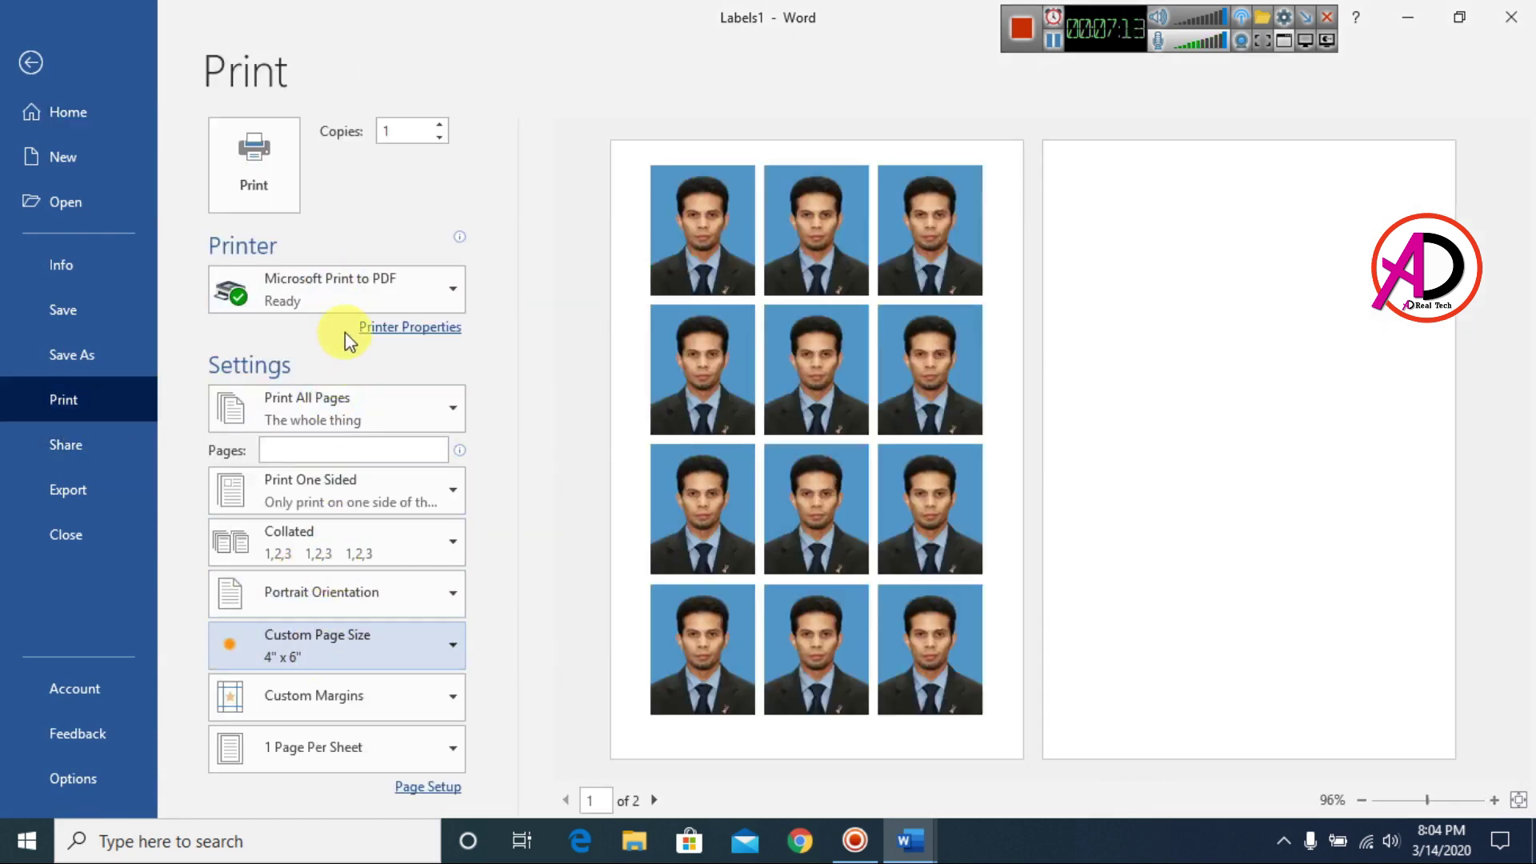
{"action": "left_click", "coordinate": [350, 296]}
{"action": "left_click", "coordinate": [520, 411]}
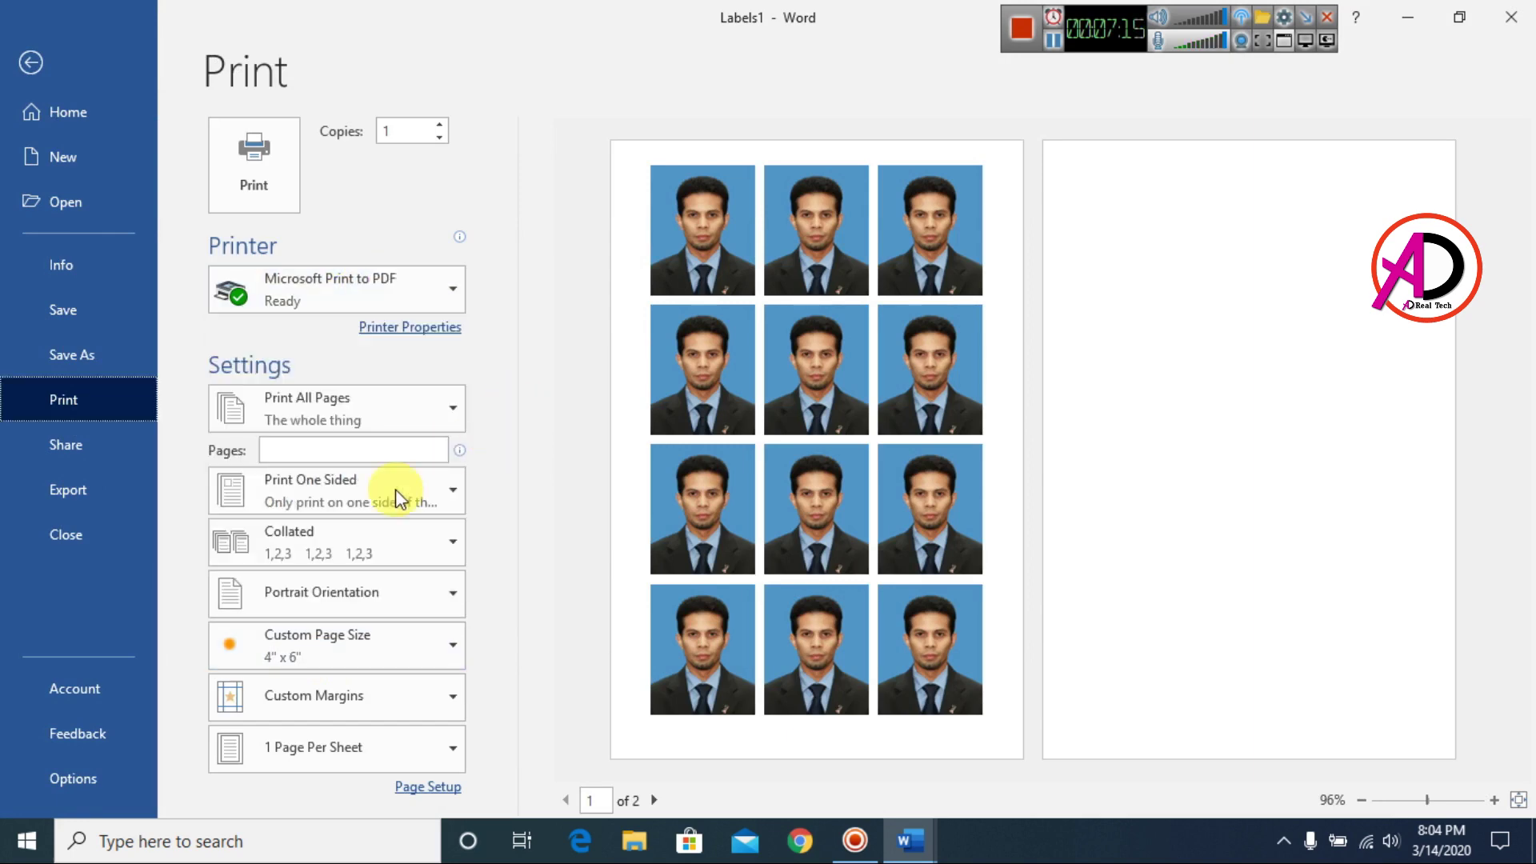
- Review the Page Setup layout and margin settings, then cancel without changes
{"action": "left_click", "coordinate": [440, 787]}
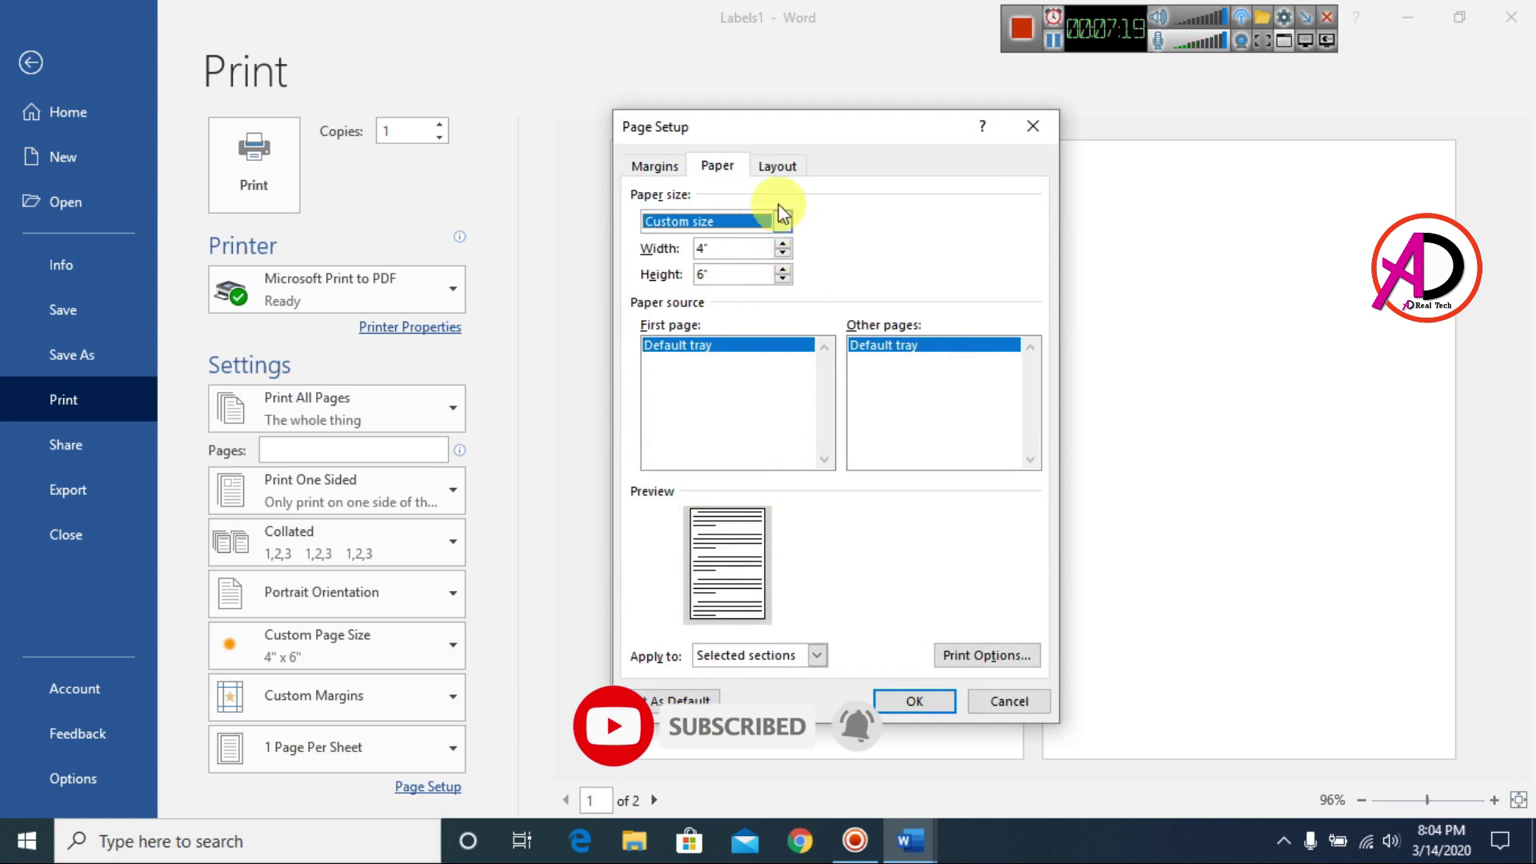
{"action": "key", "text": "ctrl+Tab"}
{"action": "key", "text": "ctrl+Tab"}
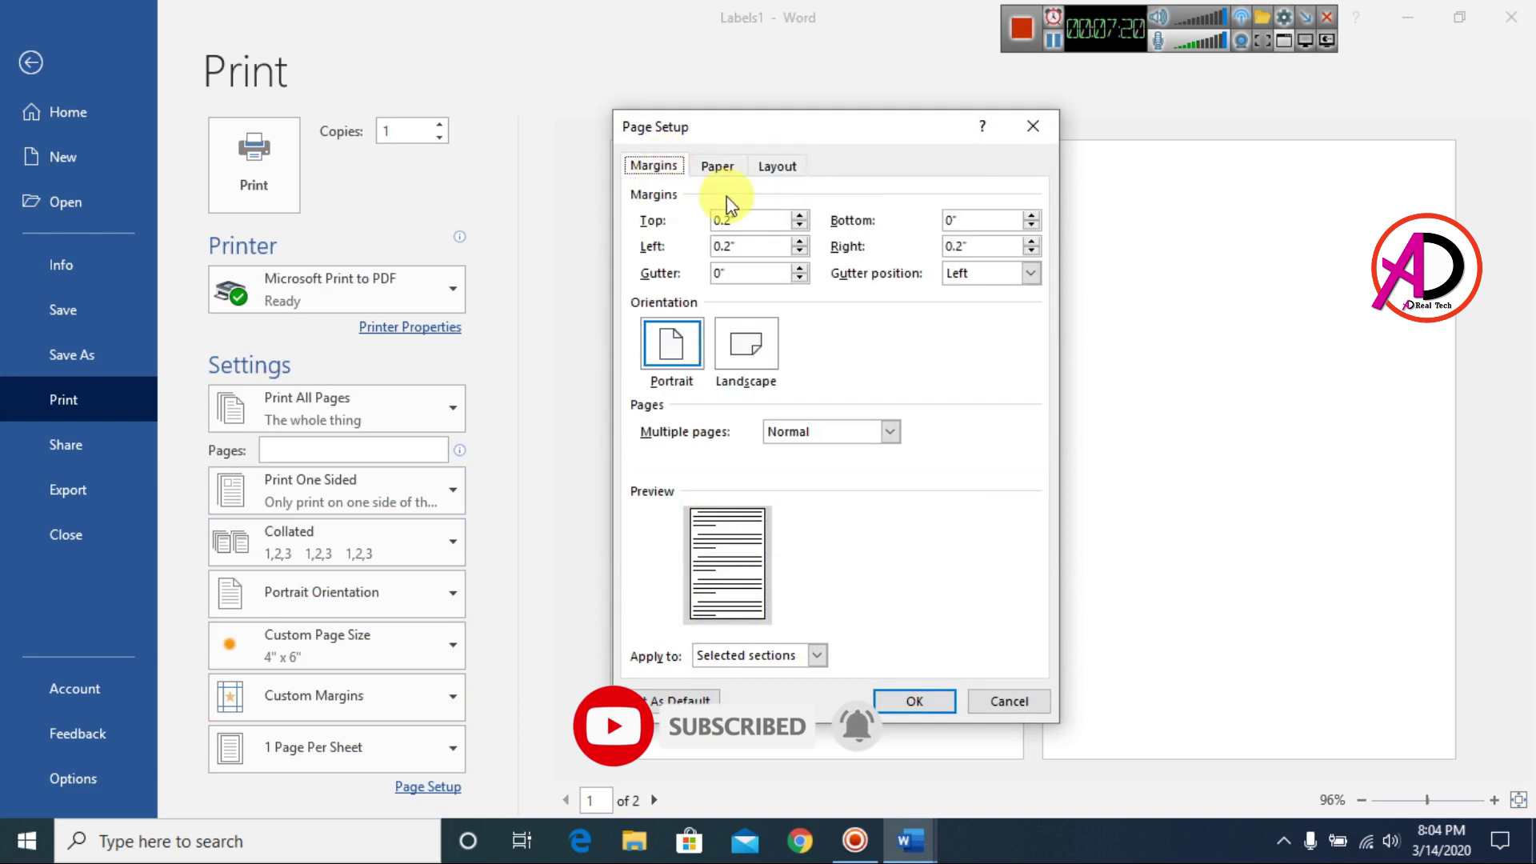
{"action": "left_click", "coordinate": [1021, 706]}
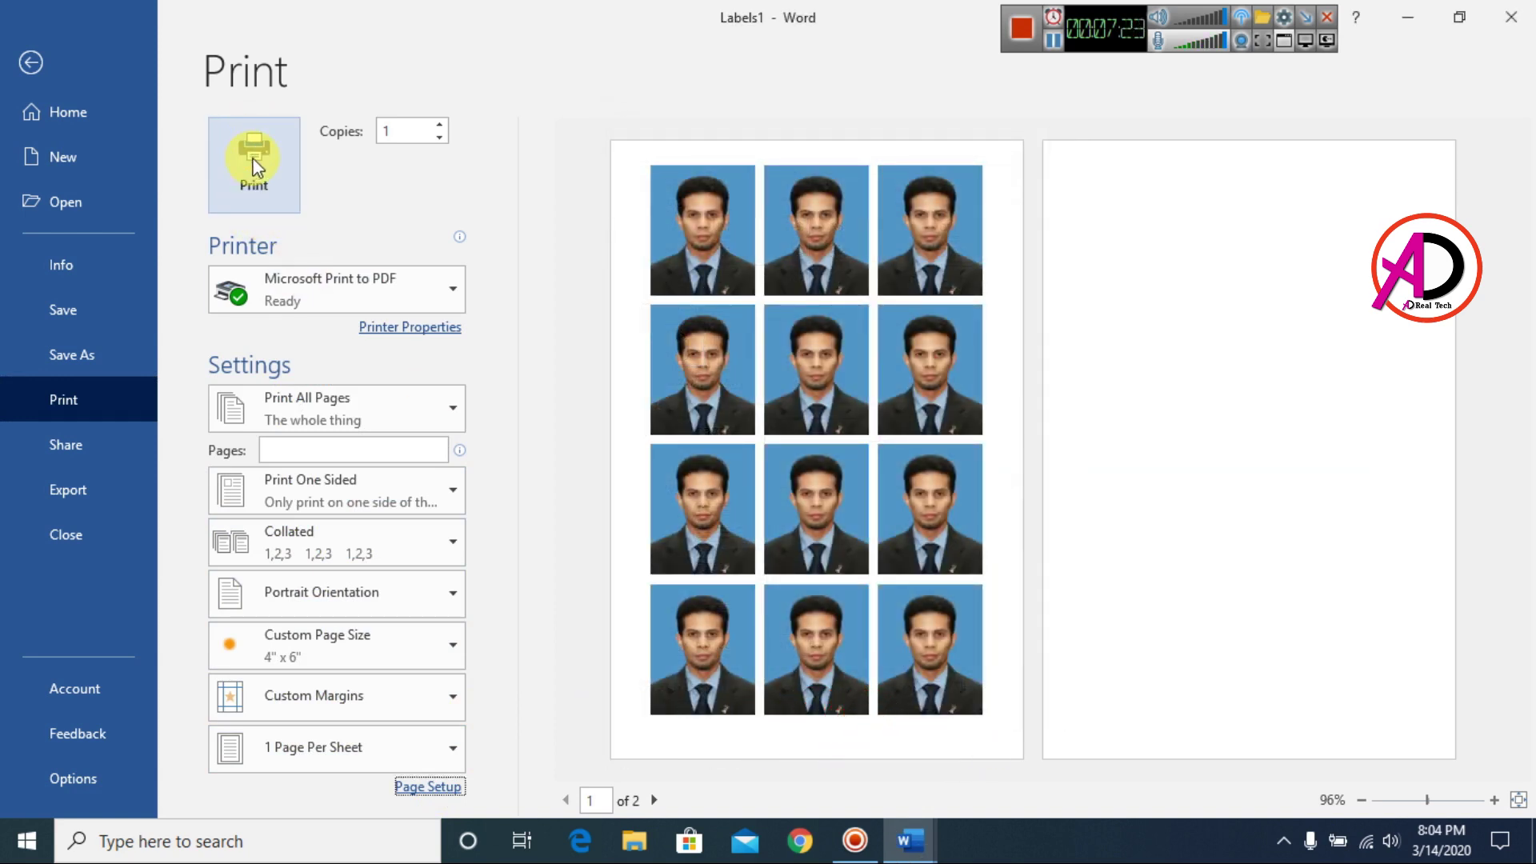